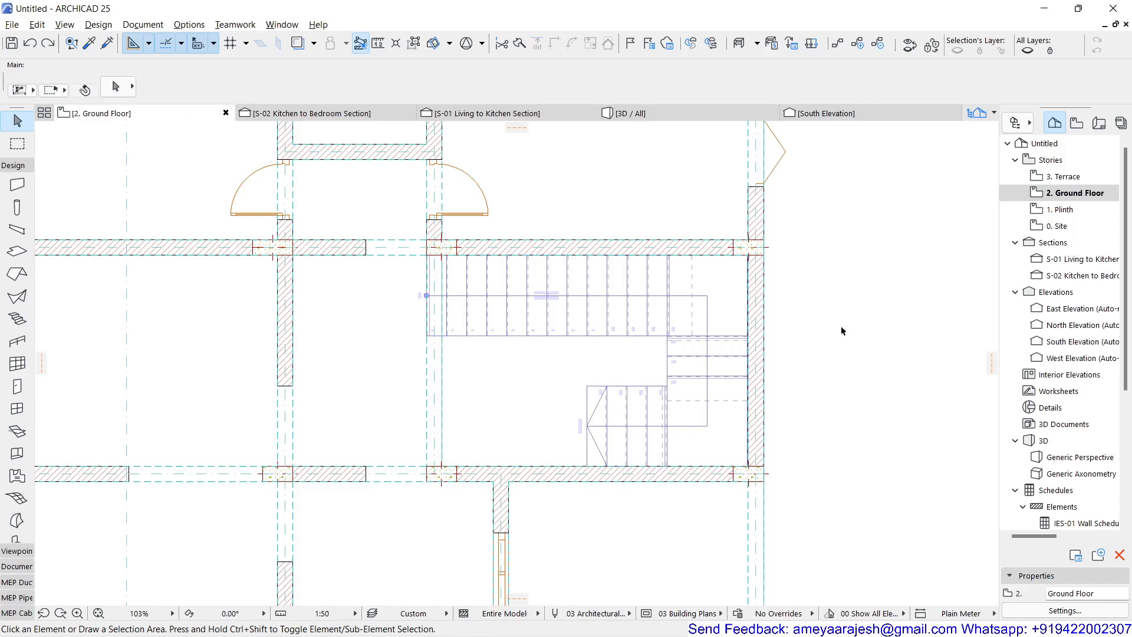
Step: Copy the S-02 section line about 4.8 m downward so the new section cuts through the staircase
scroll(842, 329, down, 3)
click(817, 182)
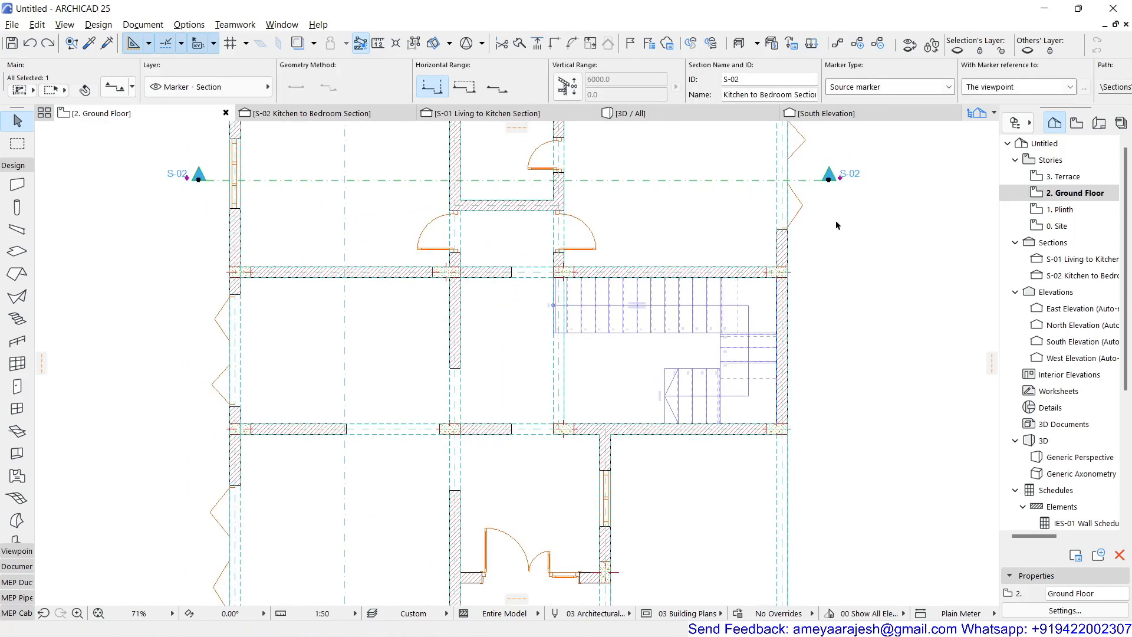
key(ctrl+d)
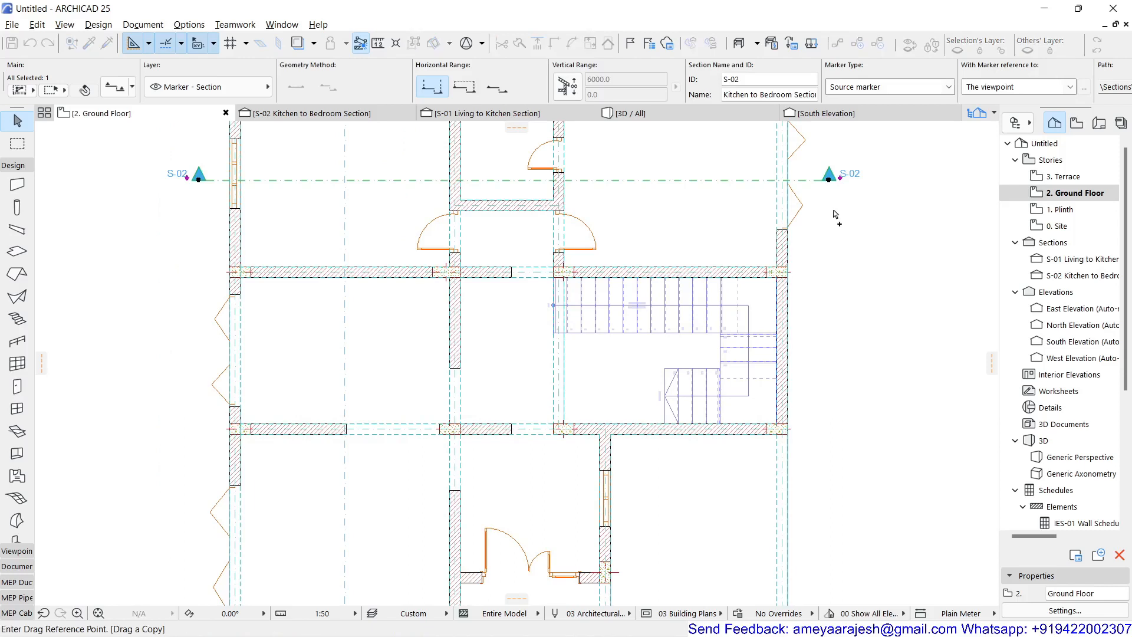
click(829, 180)
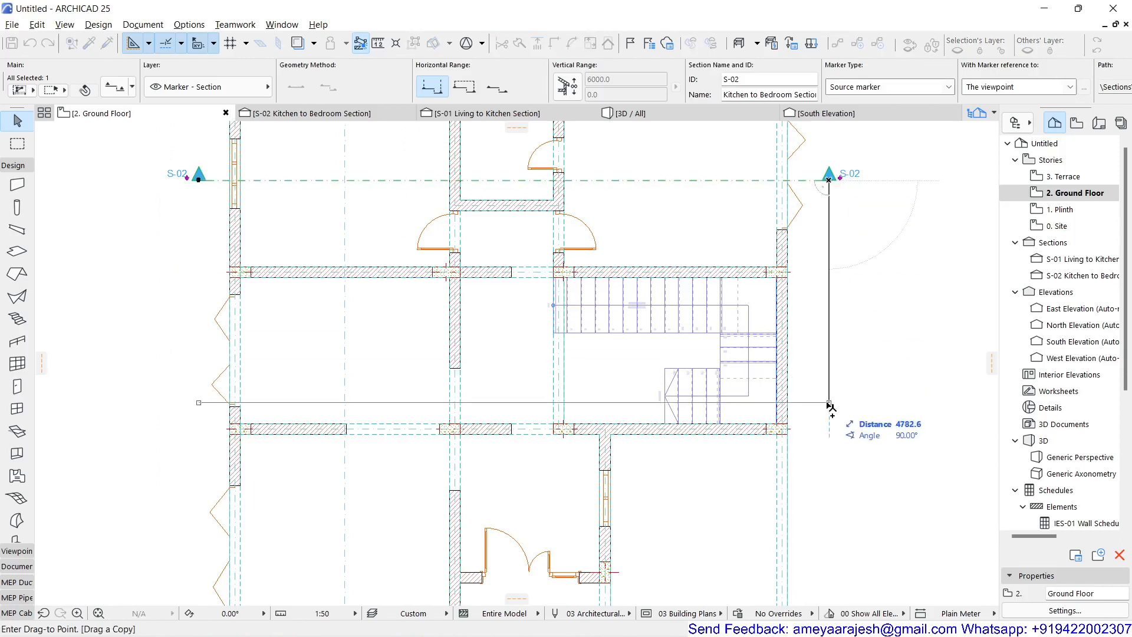
click(829, 404)
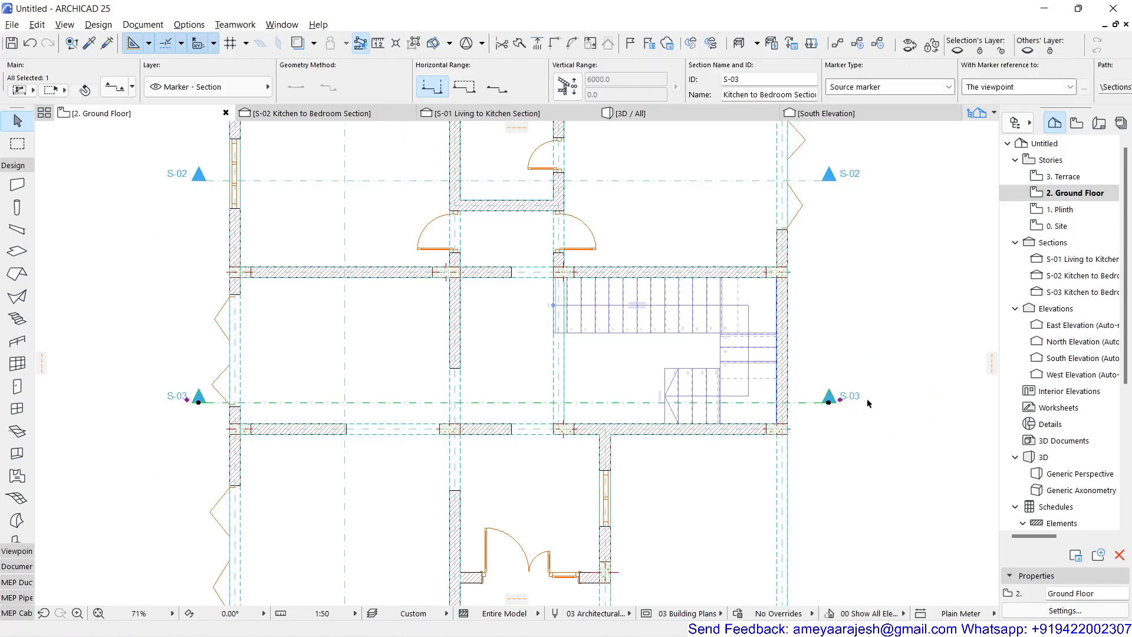
Step: Rename the new S-03 section as Staircase Section
click(1078, 292)
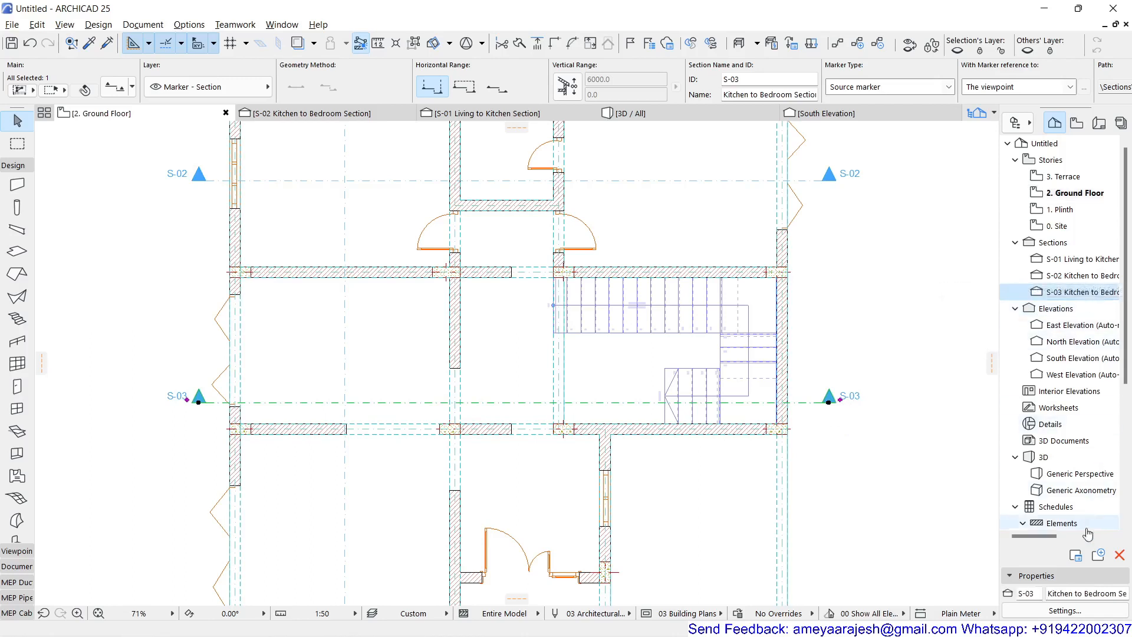
drag(1047, 593, 1118, 594)
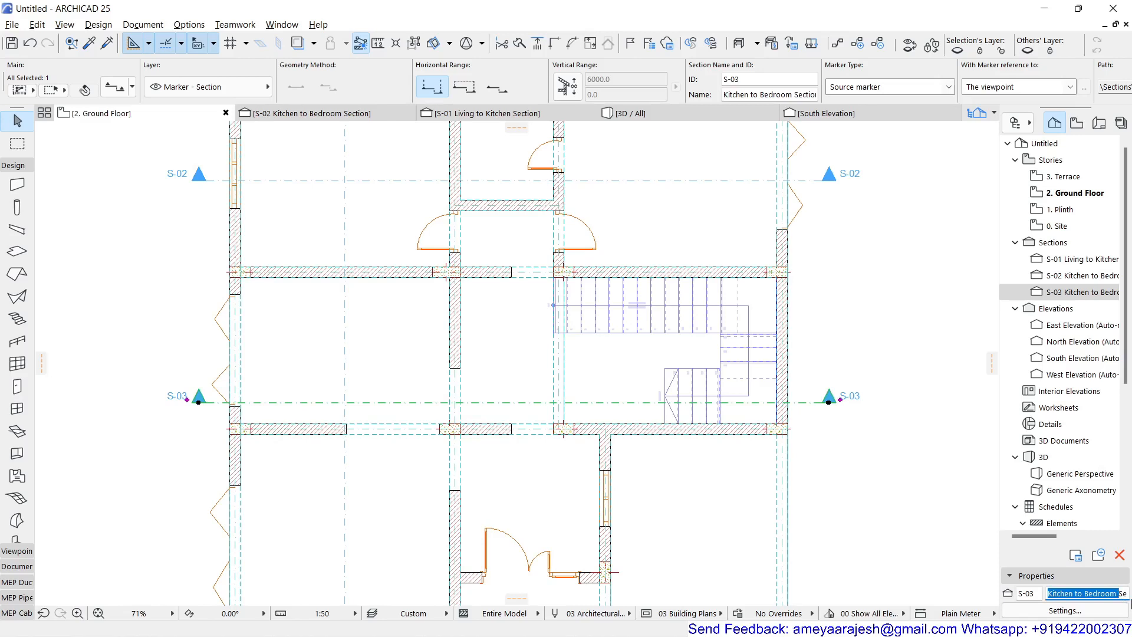
text(Sta)
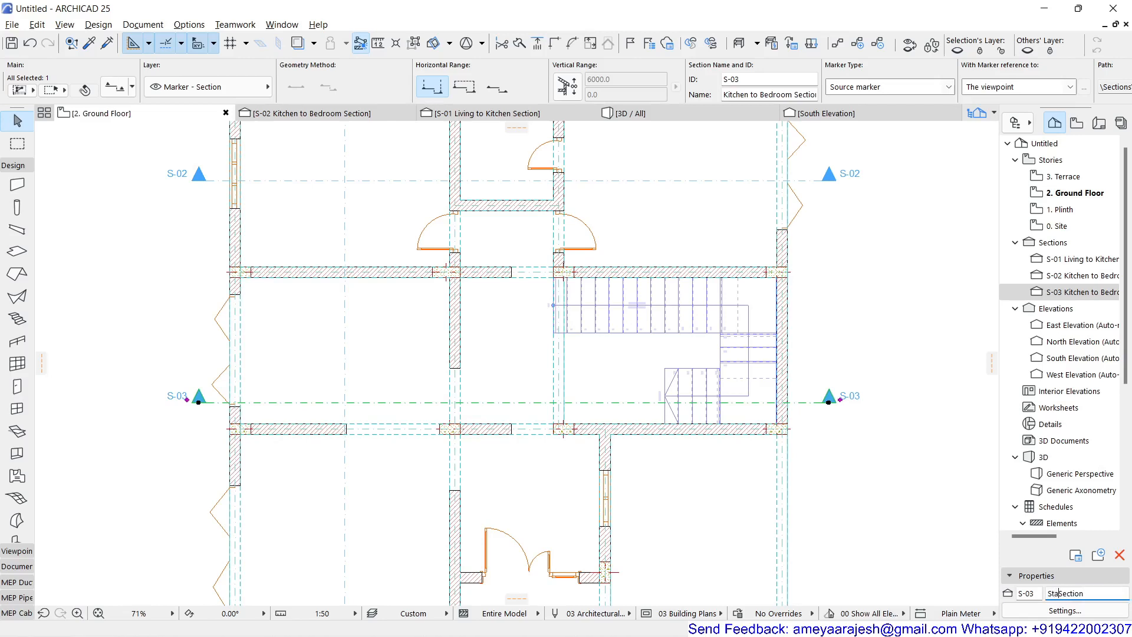
text(ircase)
key(Return)
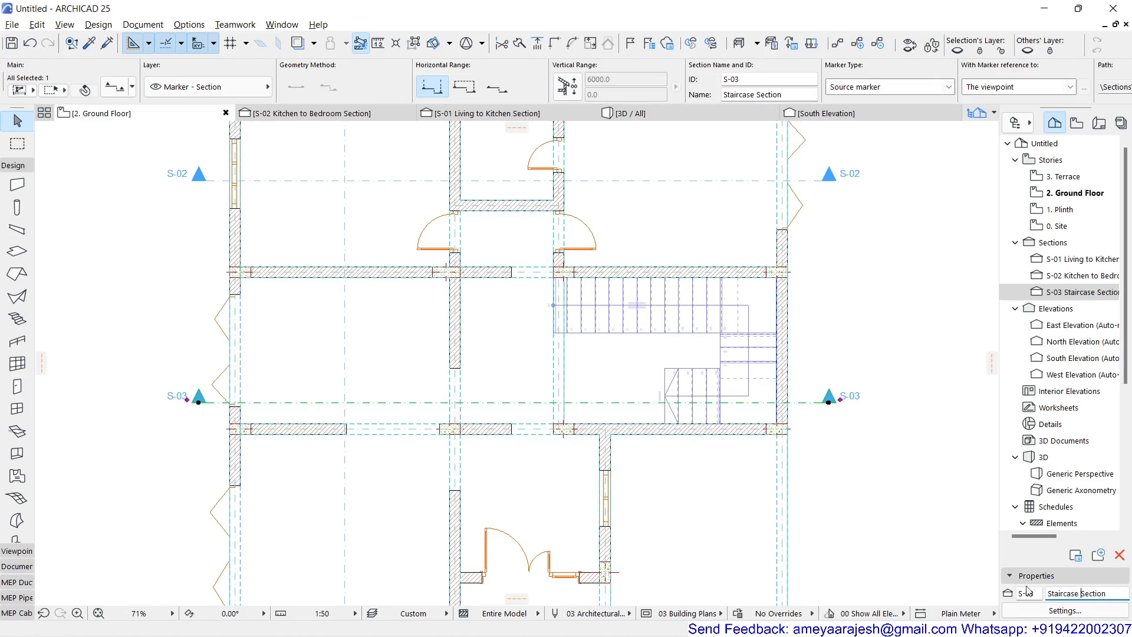
Step: Open the staircase section and set its uncut fill to Uniform Pen - Color Fill, Non-Shaded
double_click(1064, 293)
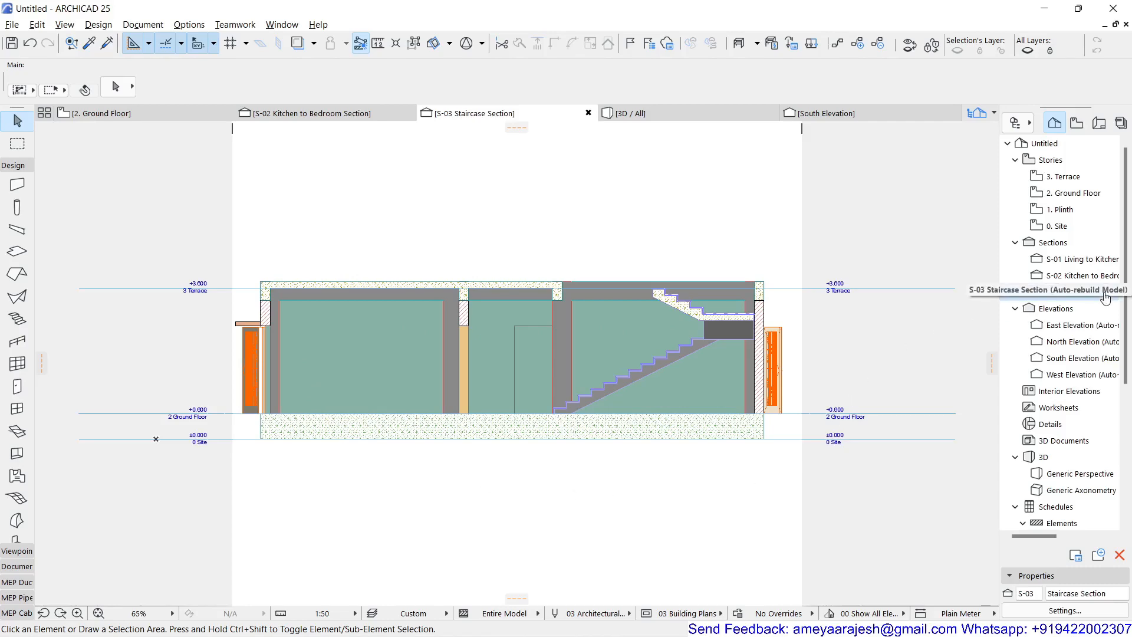
click(1066, 610)
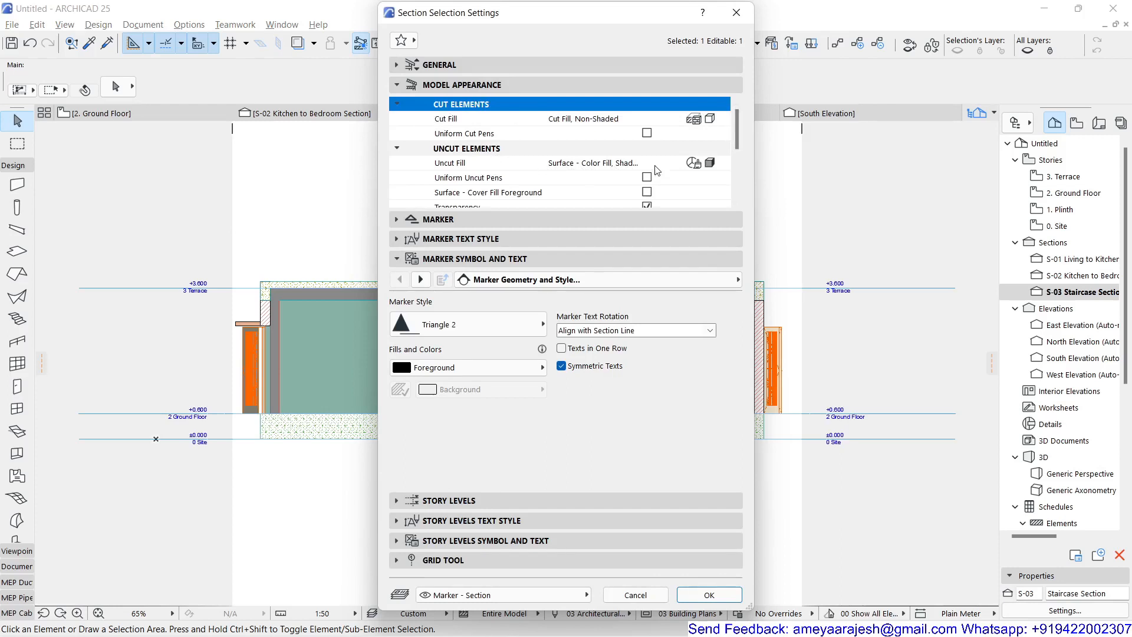
click(722, 162)
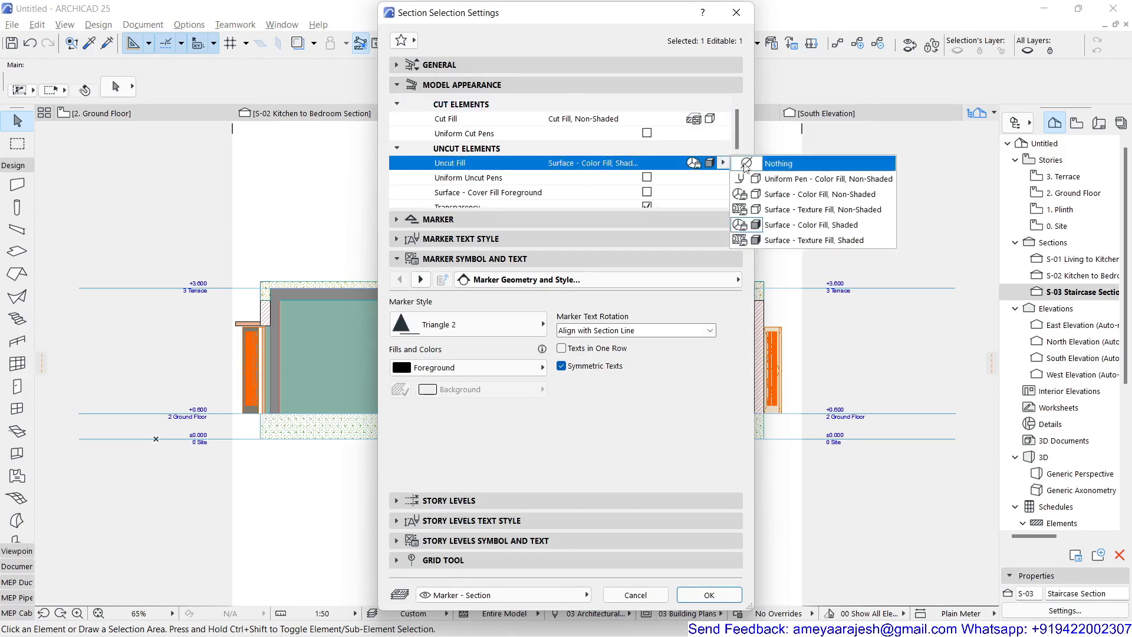
click(791, 179)
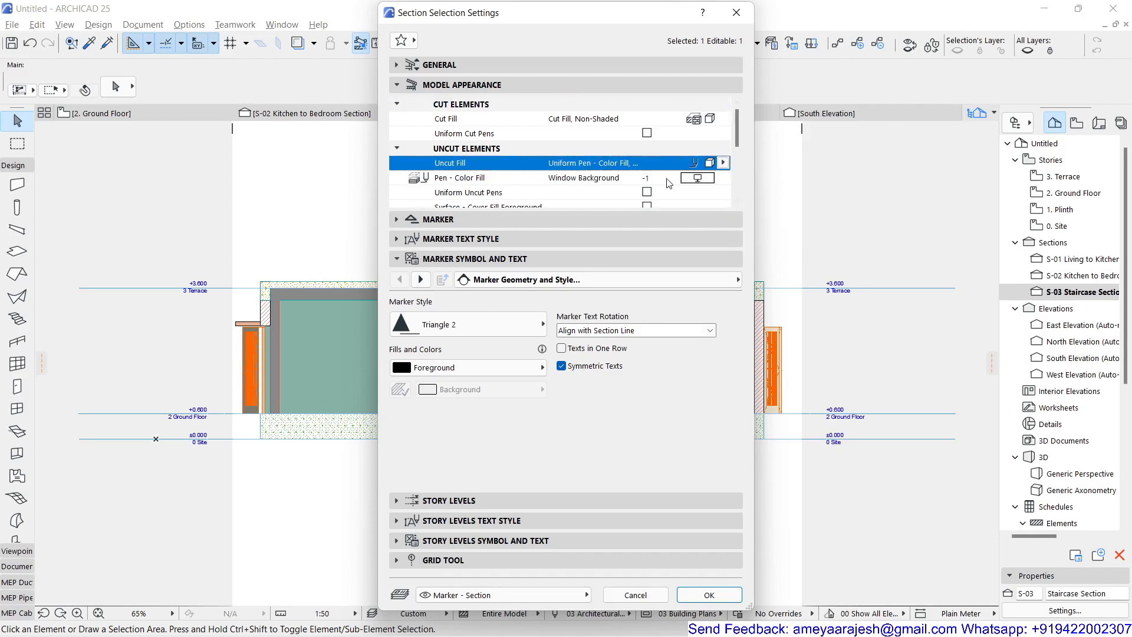
click(709, 595)
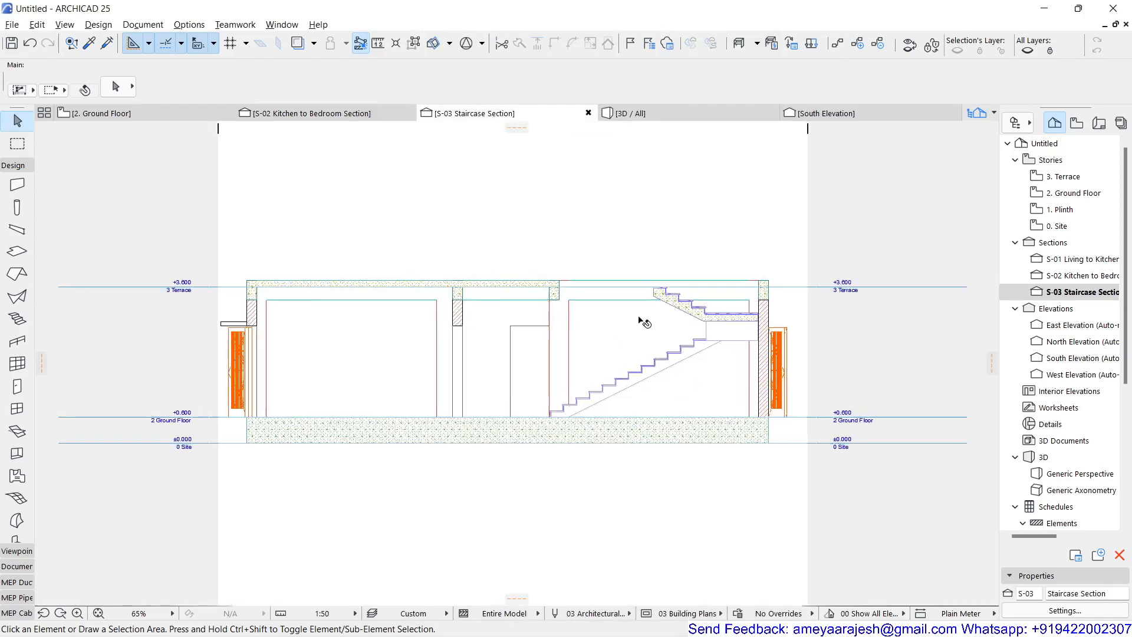
Step: Measure a vertical distance above the ground floor level in the staircase section
scroll(645, 322, up, 3)
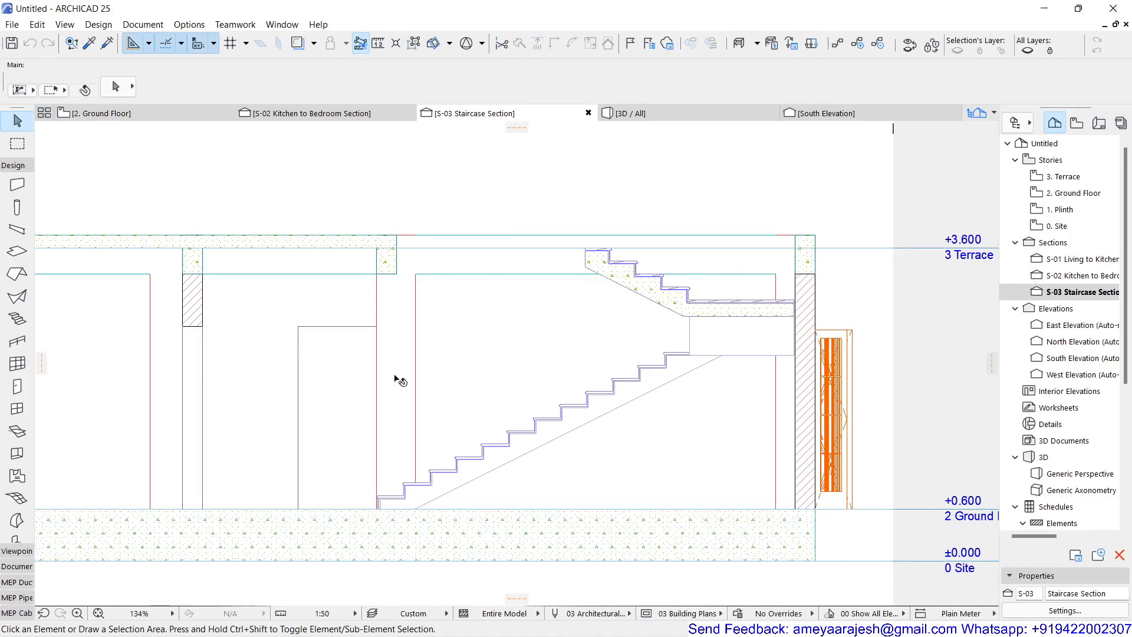
click(378, 43)
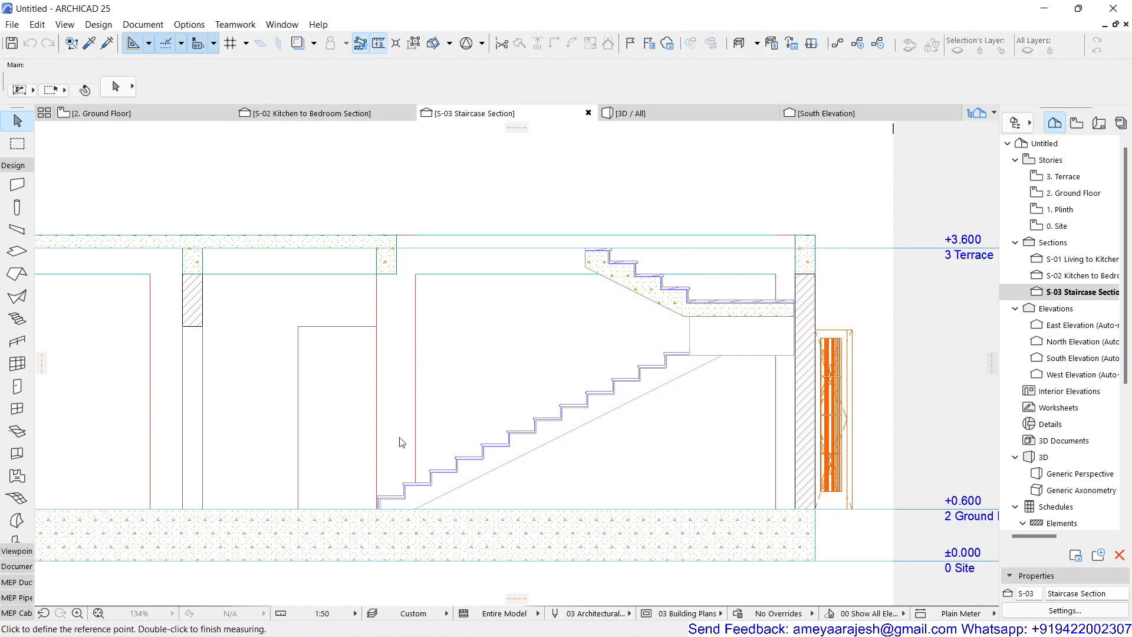
click(298, 508)
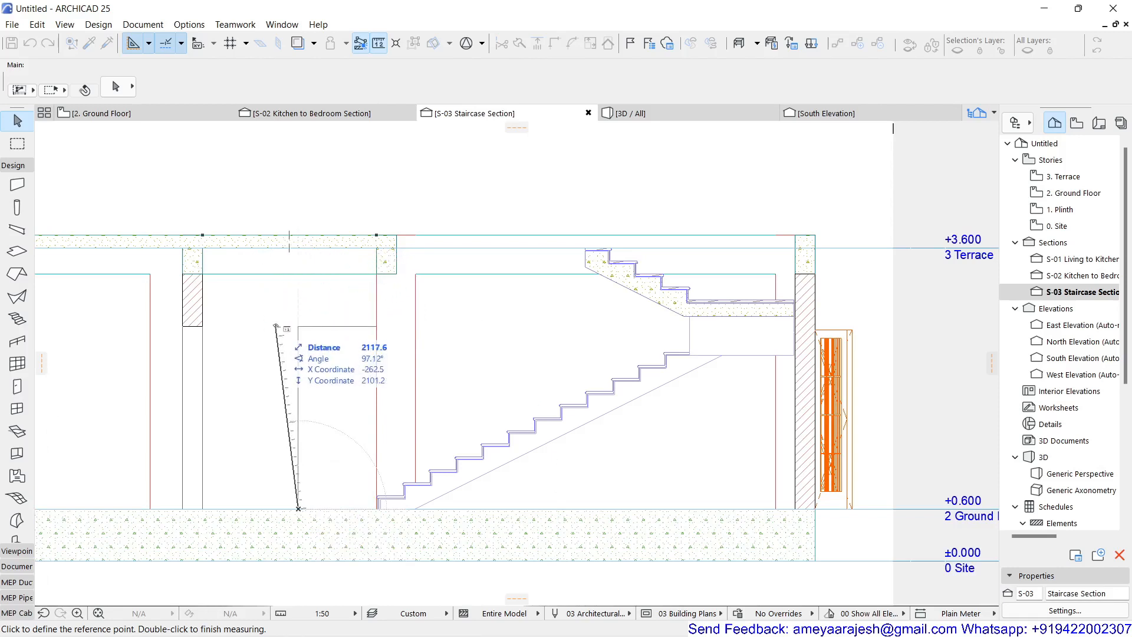
key(Escape)
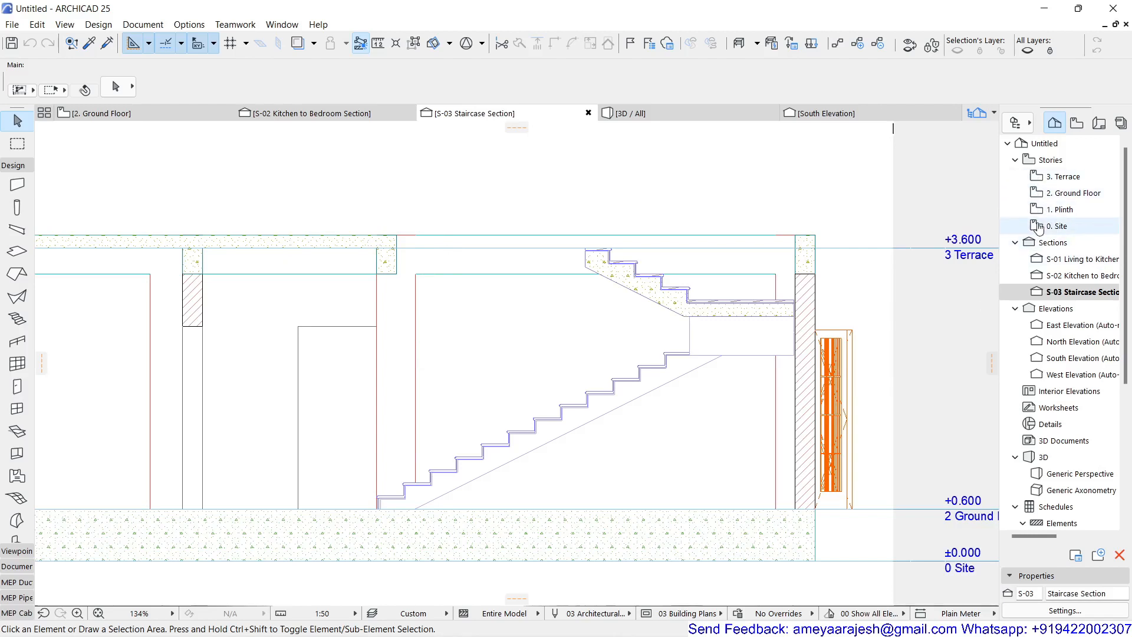
Step: Set the Ground Floor story's height to next story to 3150 in the story settings
right_click(1047, 160)
click(1036, 213)
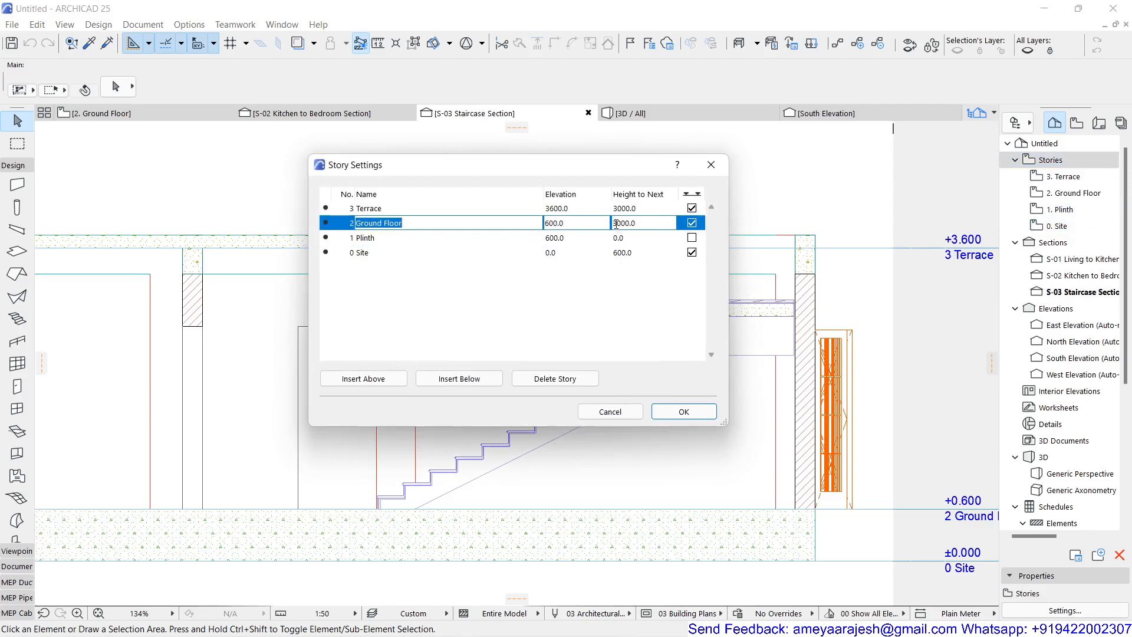
drag(616, 224, 645, 224)
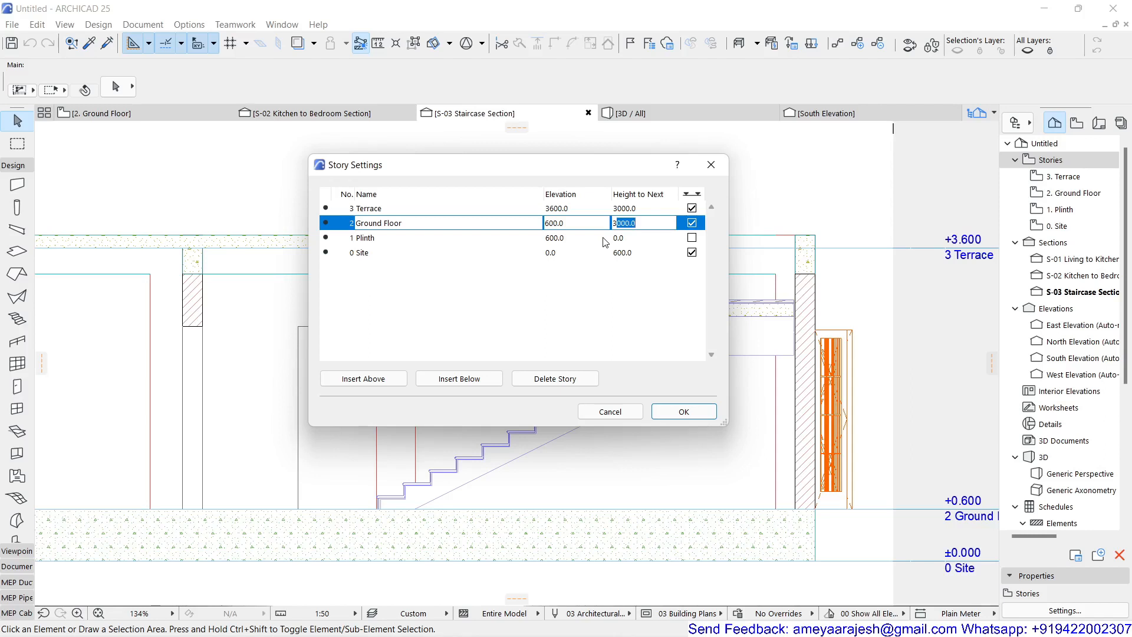
text(150)
click(685, 412)
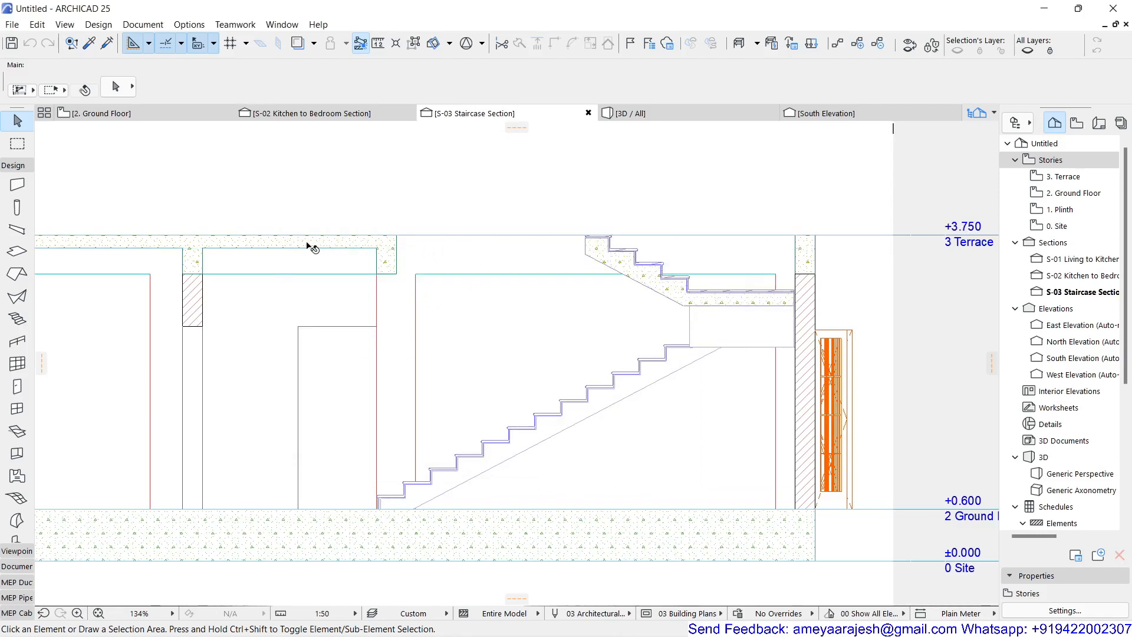
Step: Set the staircase to 21 risers with a riser height of 150.0
click(606, 253)
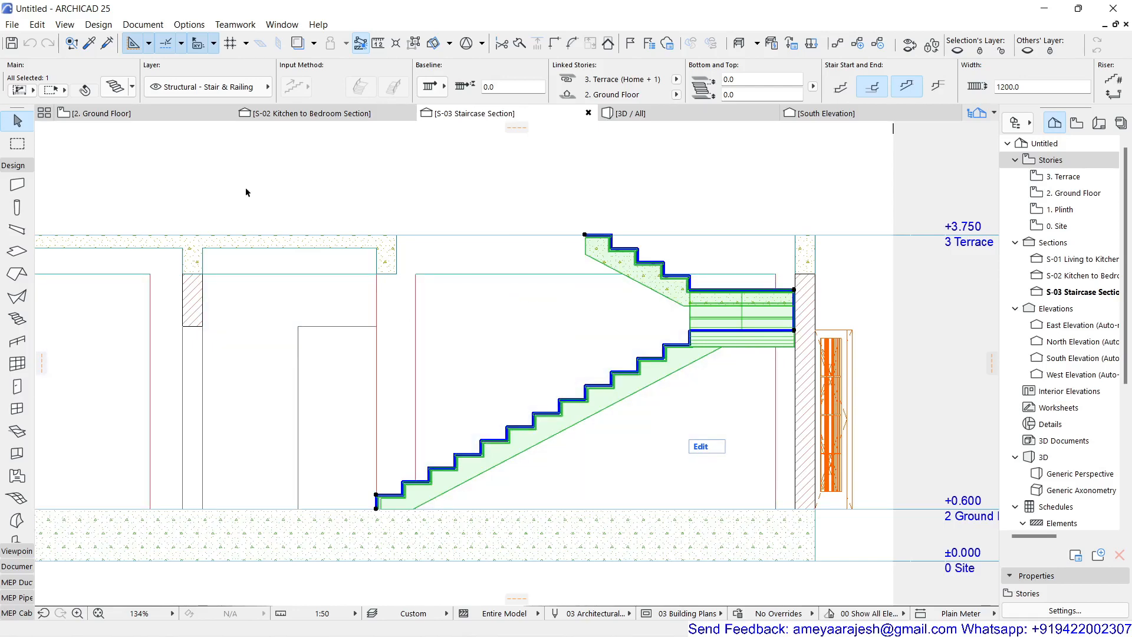
click(117, 88)
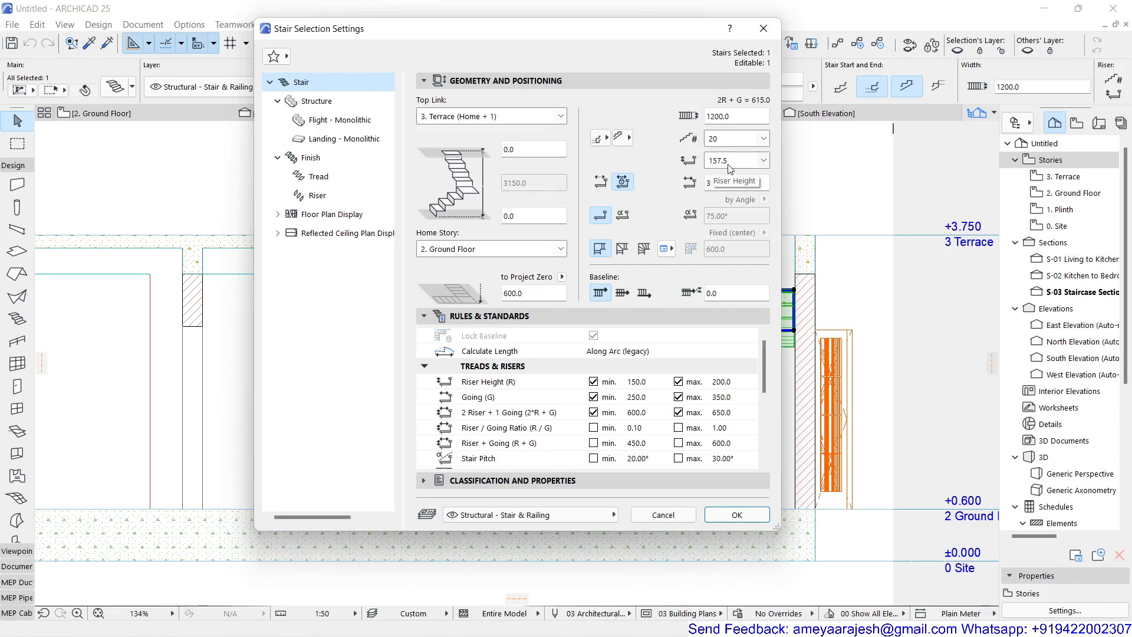
click(744, 164)
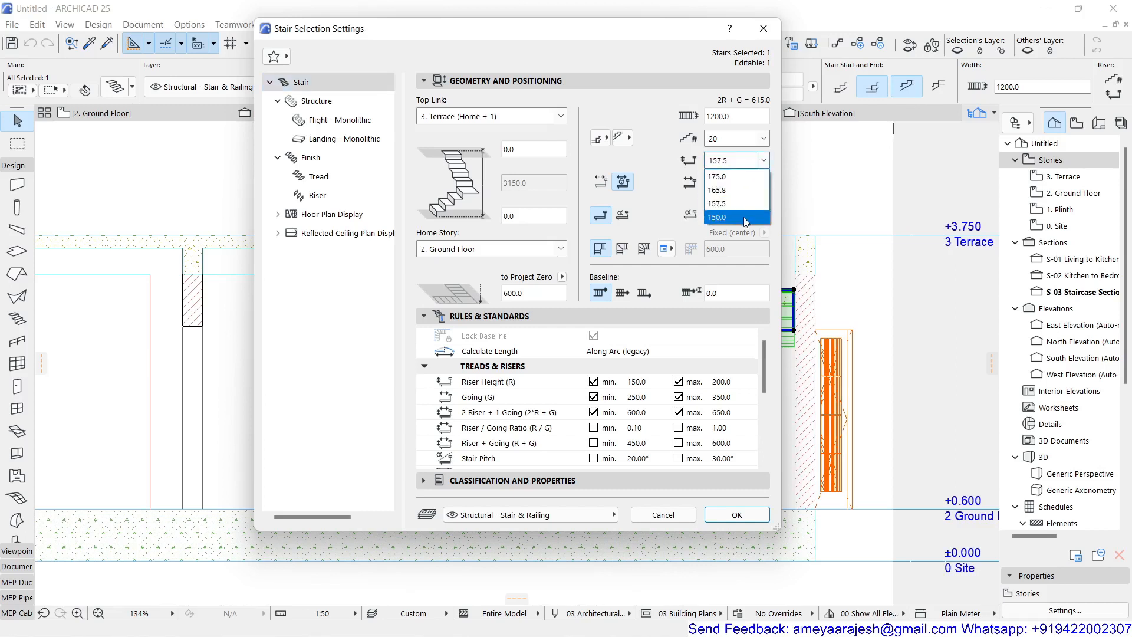
click(745, 144)
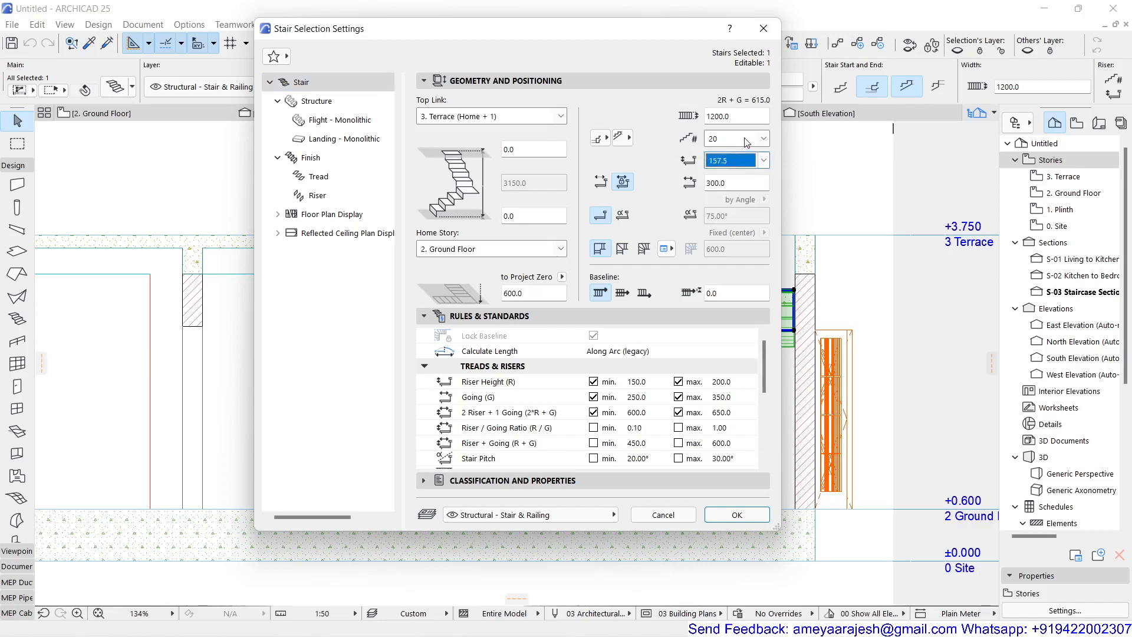
click(746, 142)
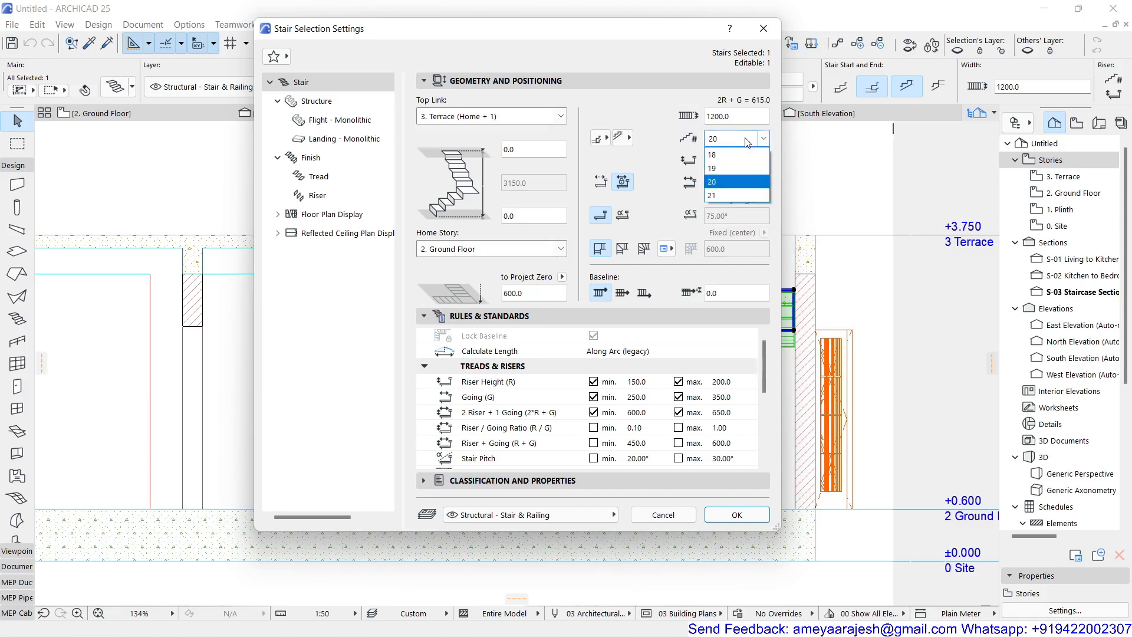
click(727, 198)
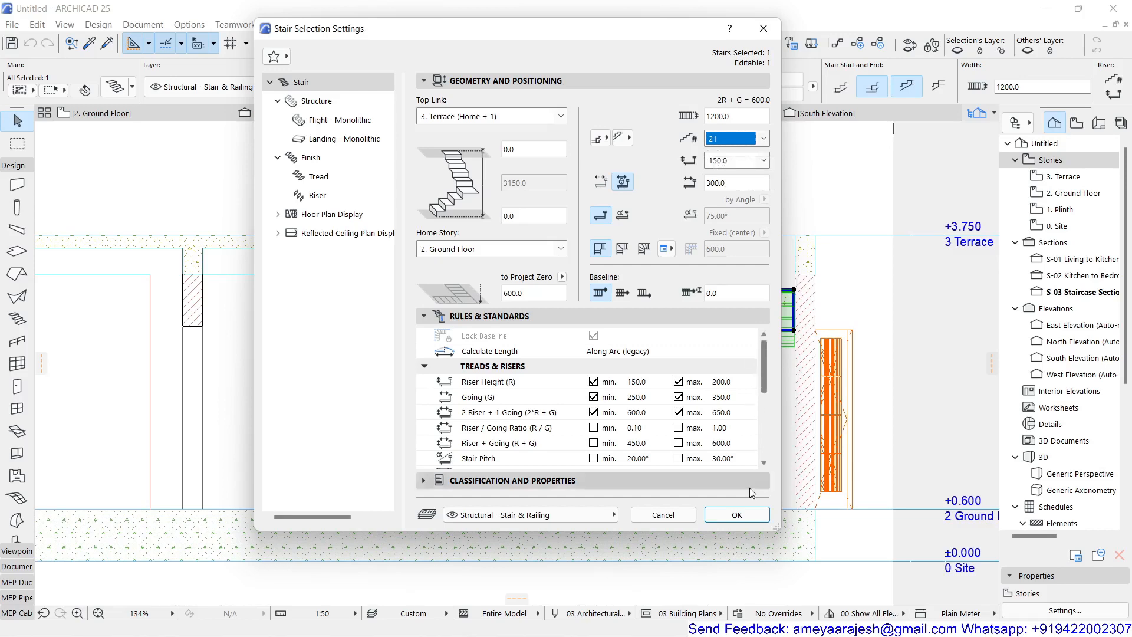
click(740, 512)
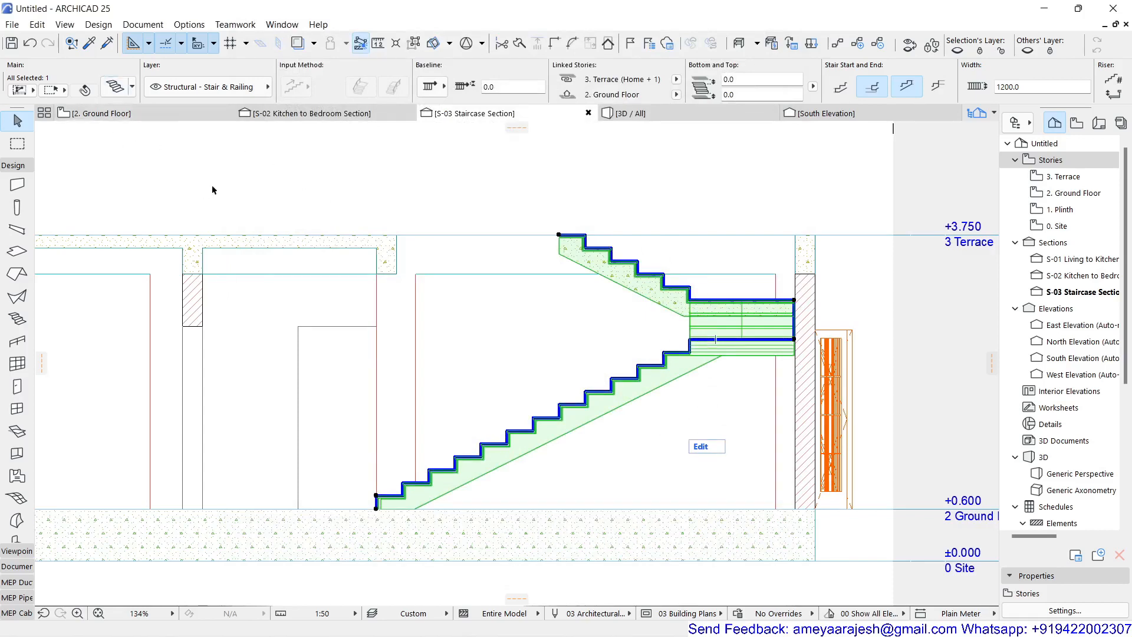
Step: Inspect the updated staircase in the Ground Floor plan
click(131, 114)
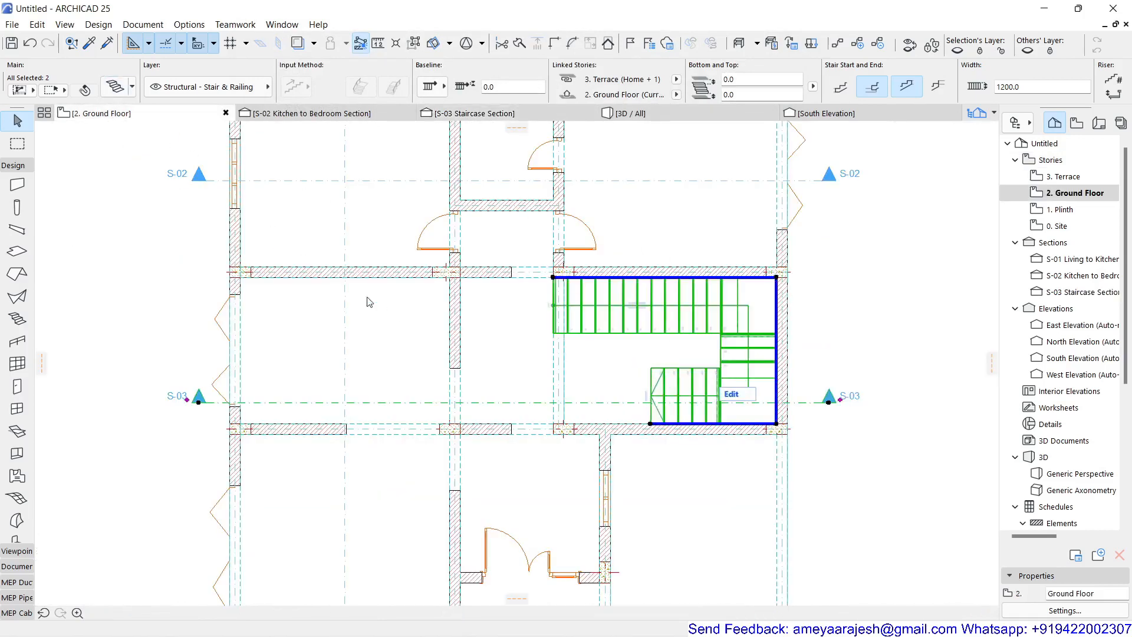
scroll(707, 377, up, 4)
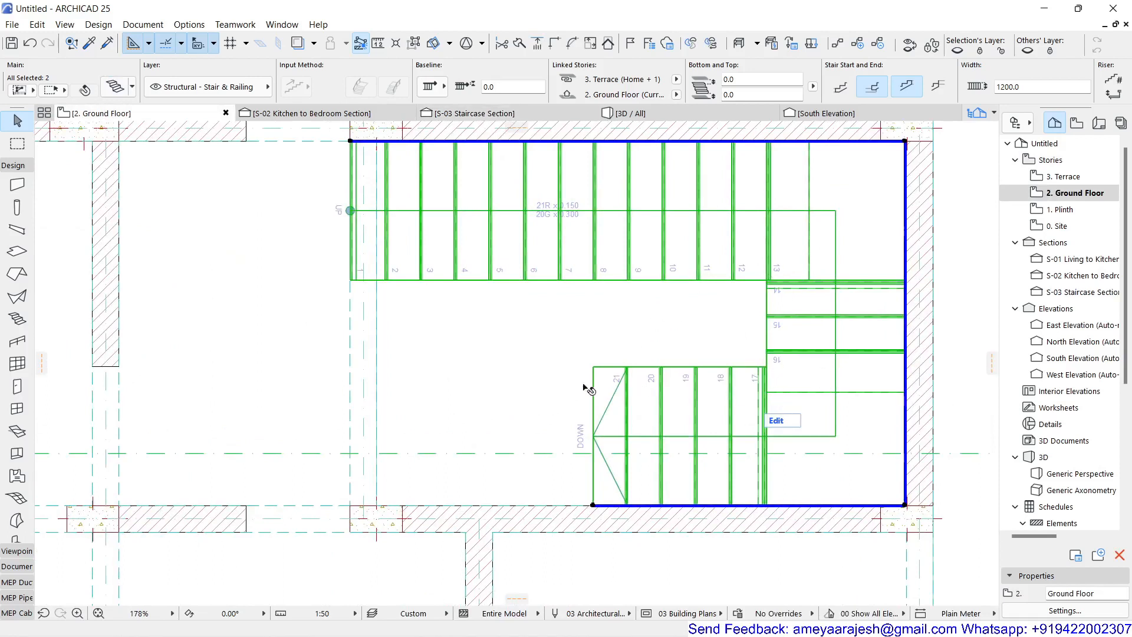
click(961, 236)
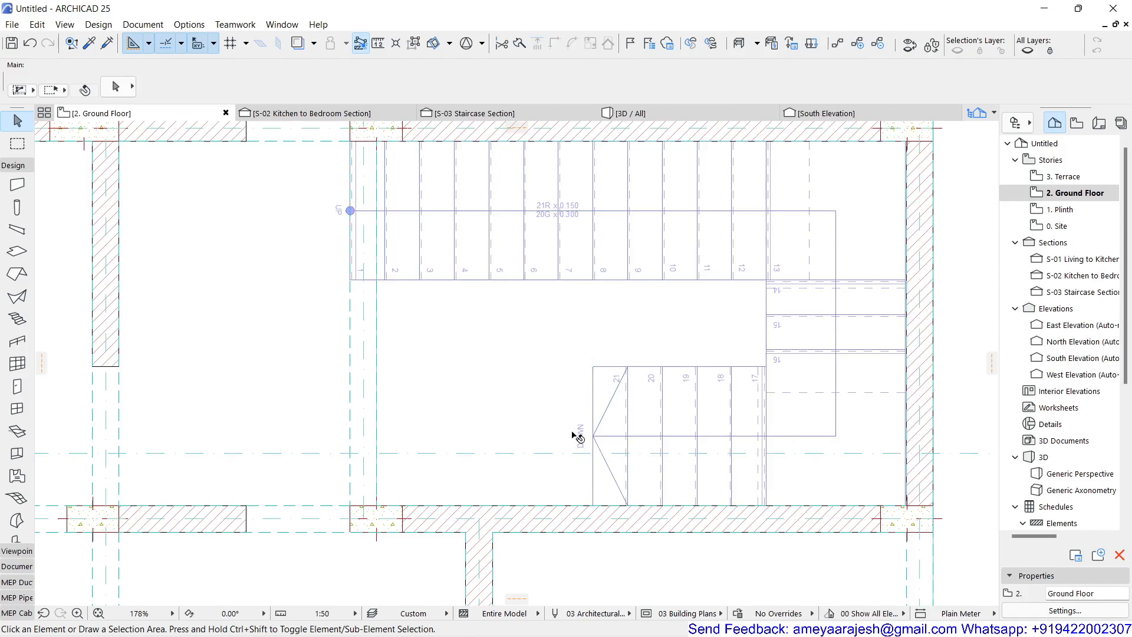
middle_drag(536, 361, 478, 401)
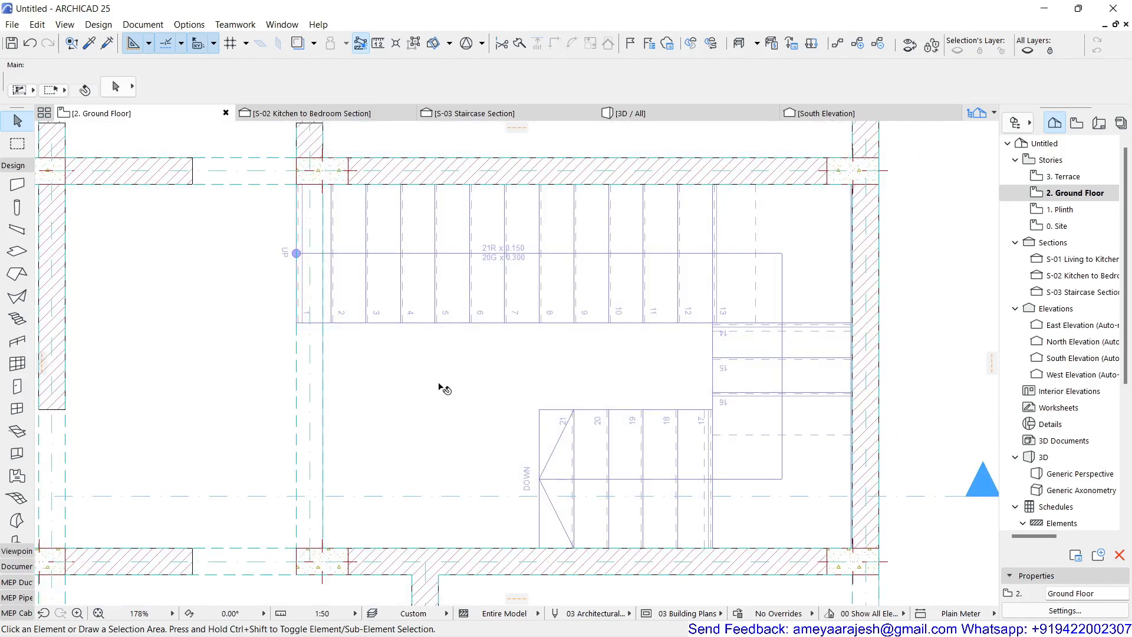
click(455, 298)
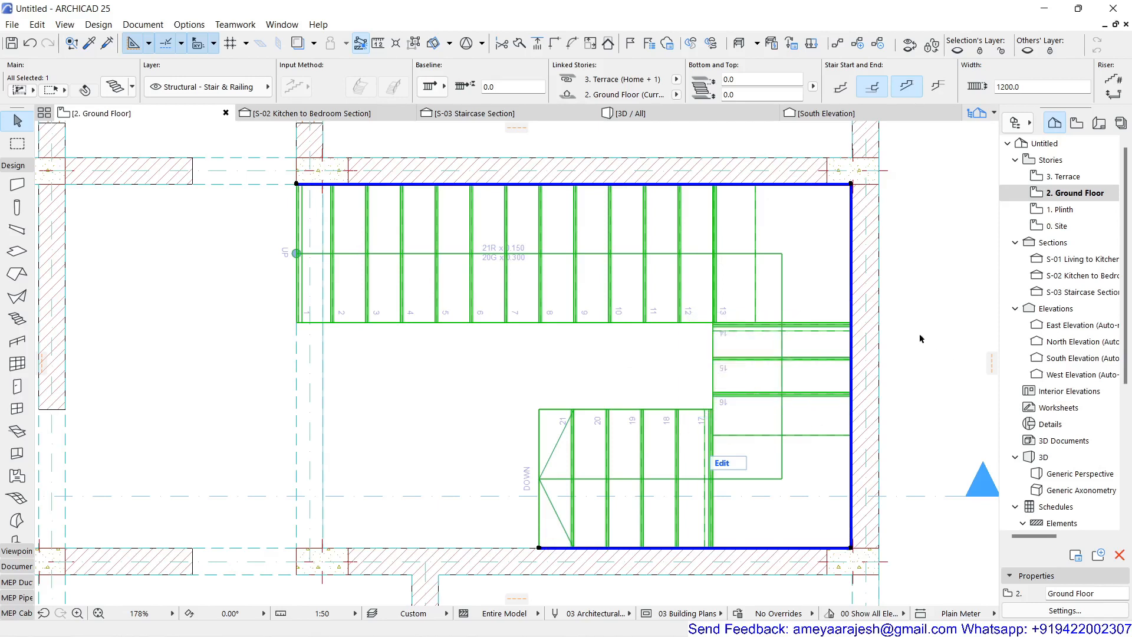
key(Escape)
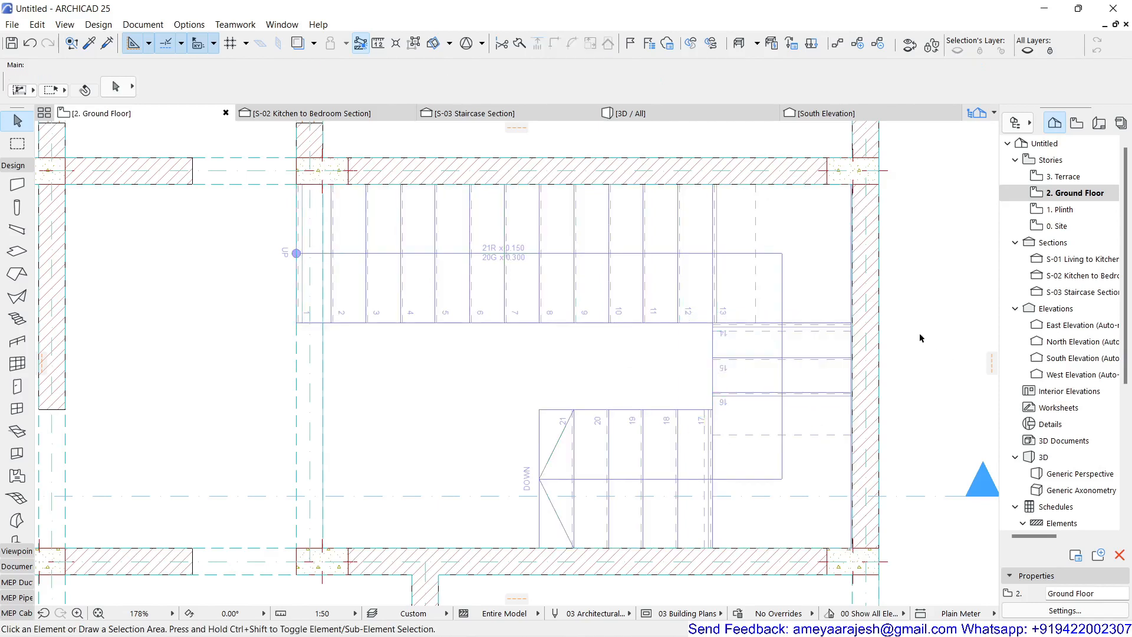
click(593, 323)
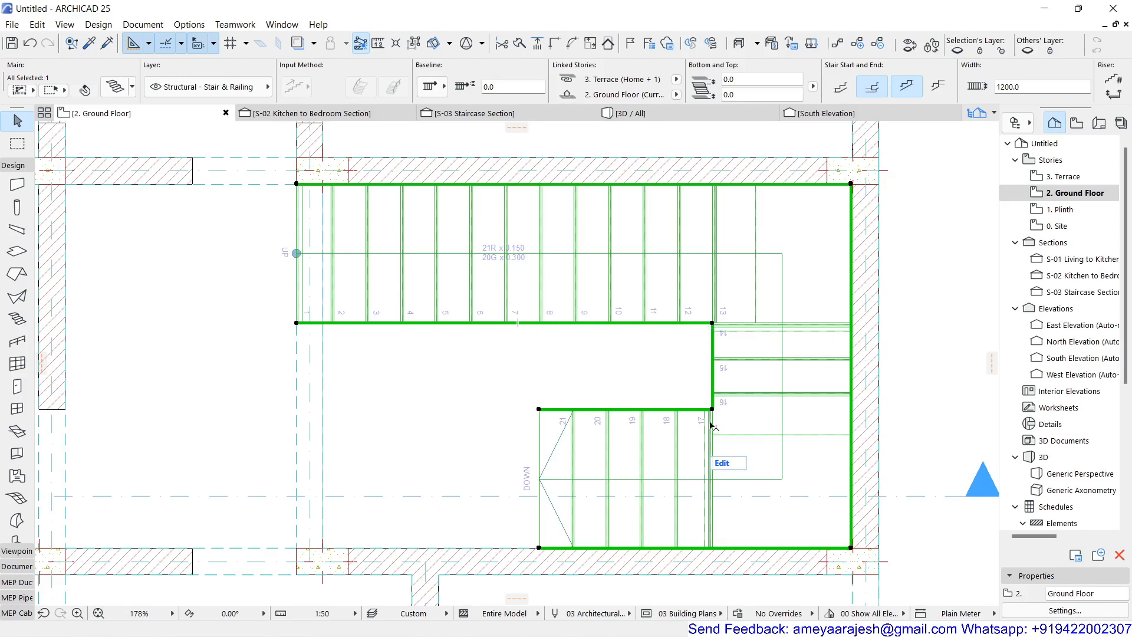
click(931, 302)
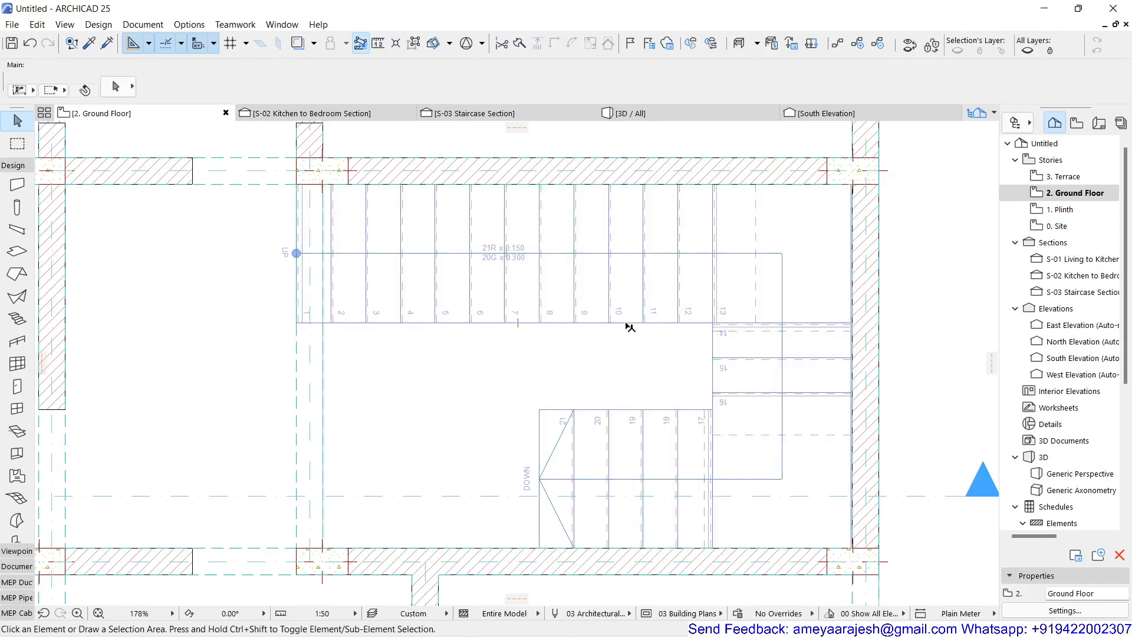
Step: Inspect the staircase's selection boundary and tread layout in the Ground Floor plan
mouse_move(629, 325)
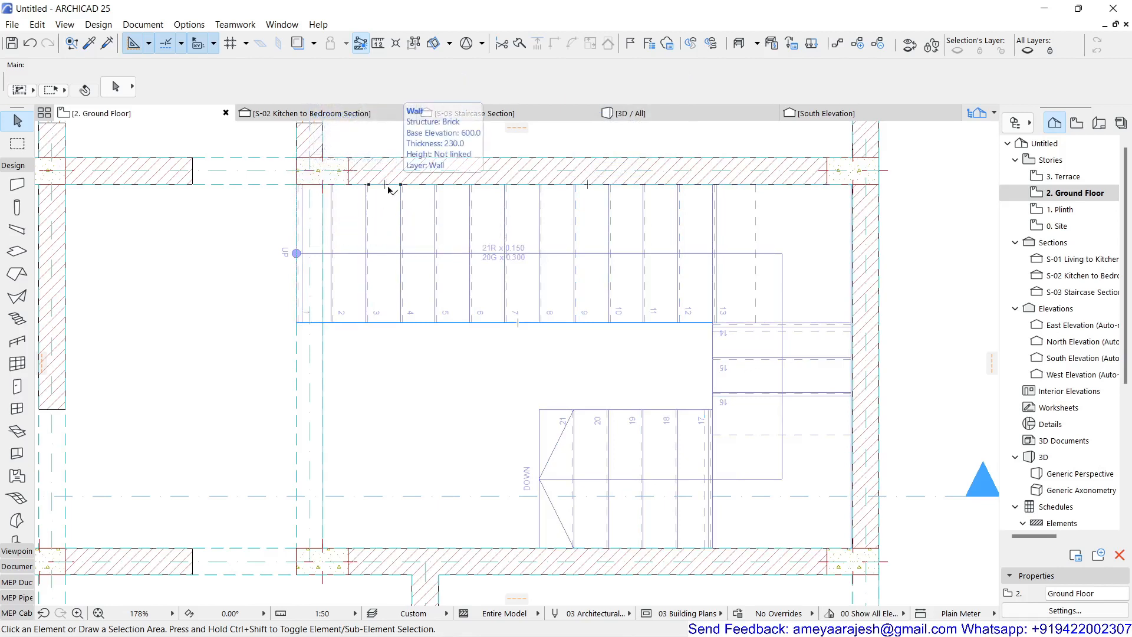
click(773, 214)
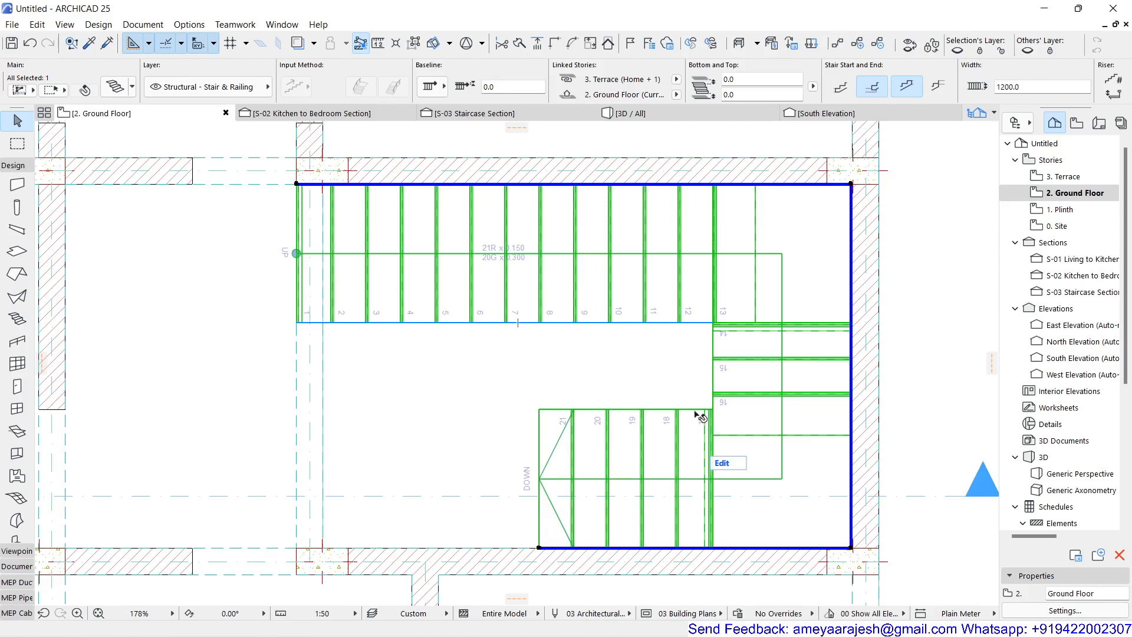
click(924, 288)
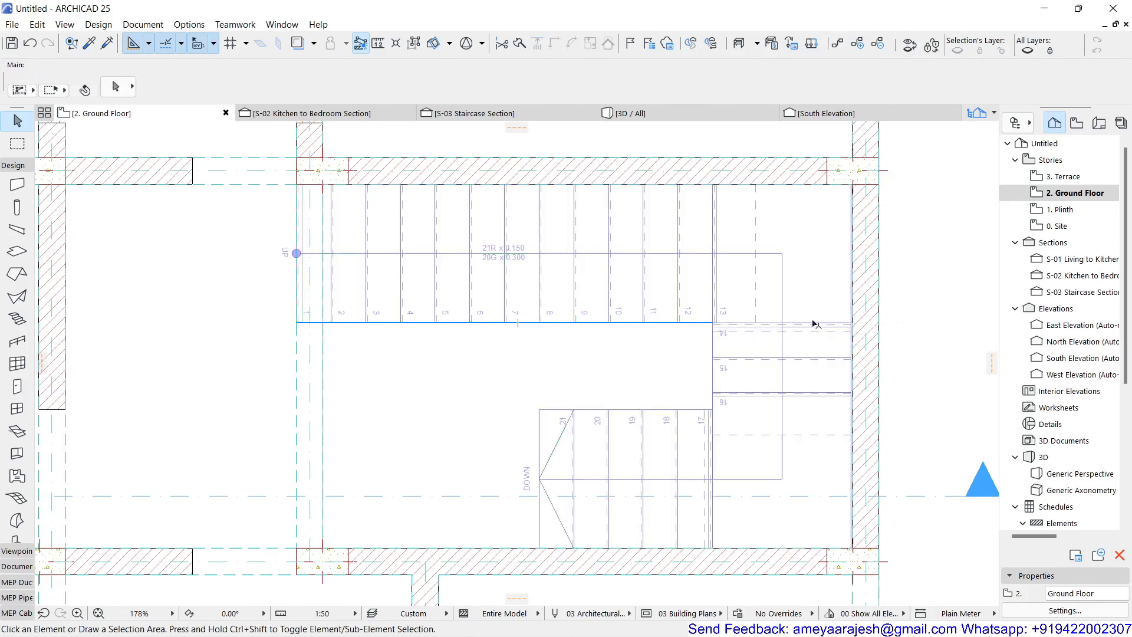
click(624, 326)
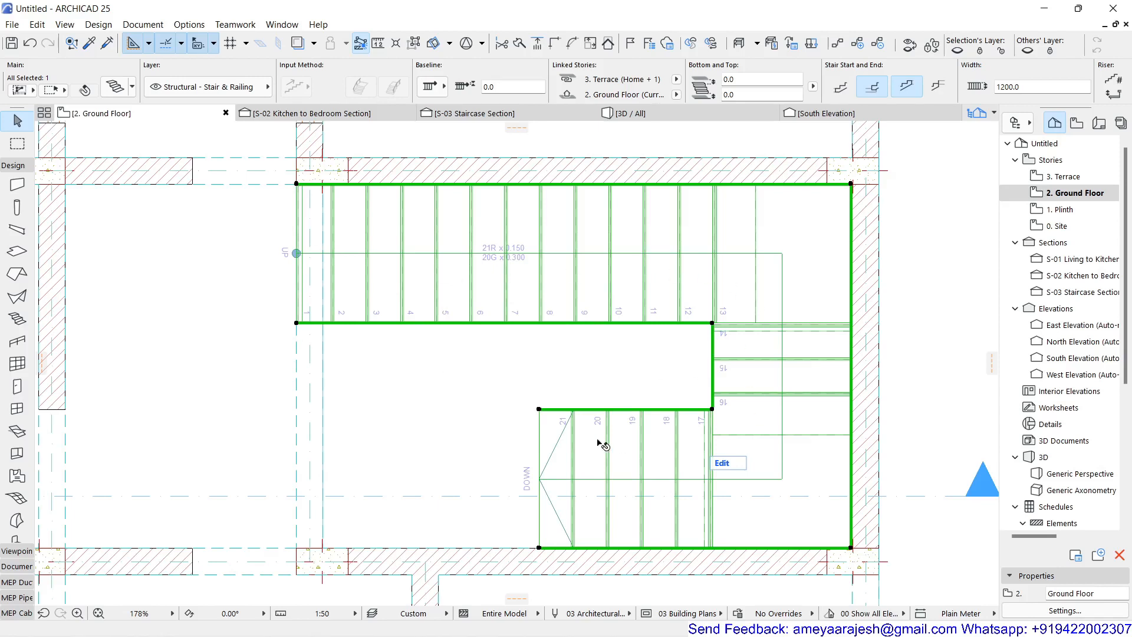
click(917, 321)
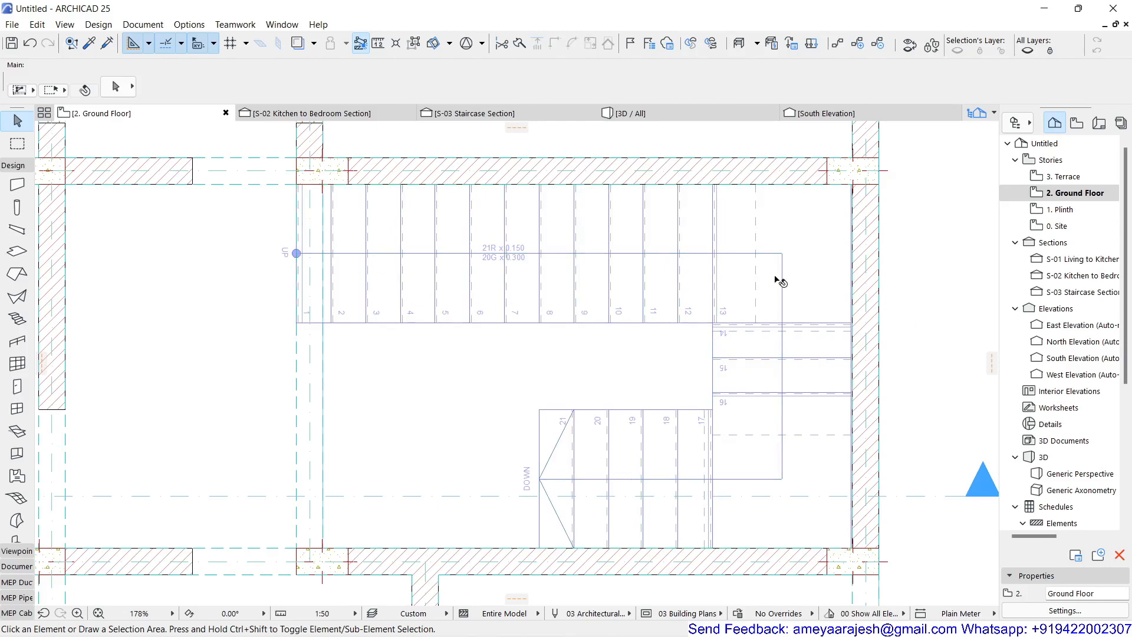
scroll(701, 376, up, 2)
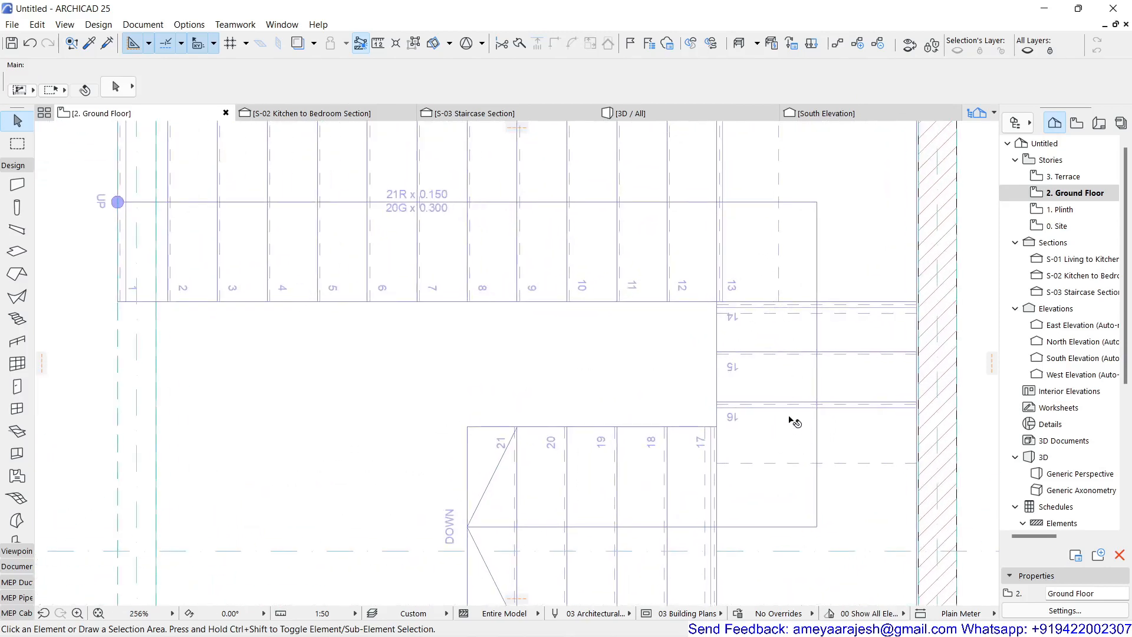
scroll(764, 441, down, 2)
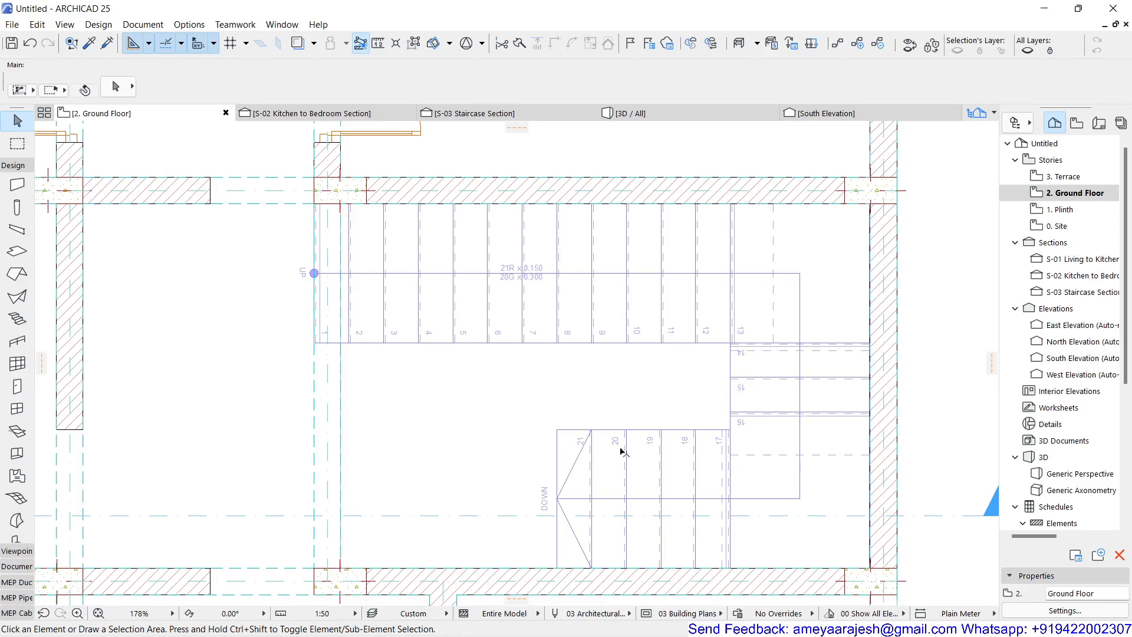
scroll(621, 455, up, 2)
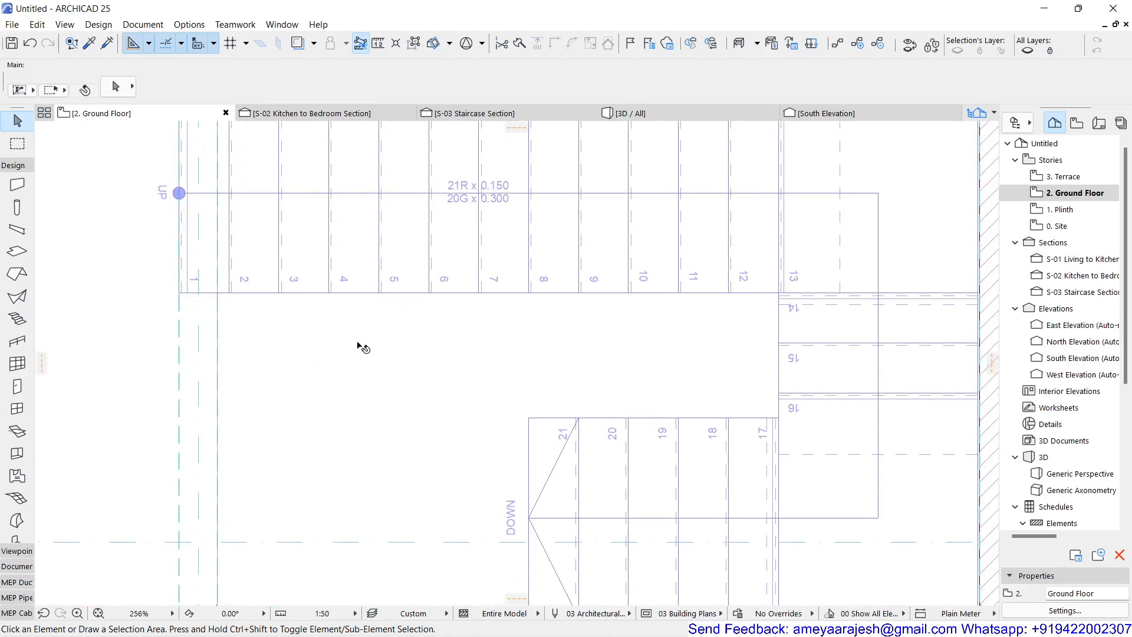
scroll(358, 346, down, 2)
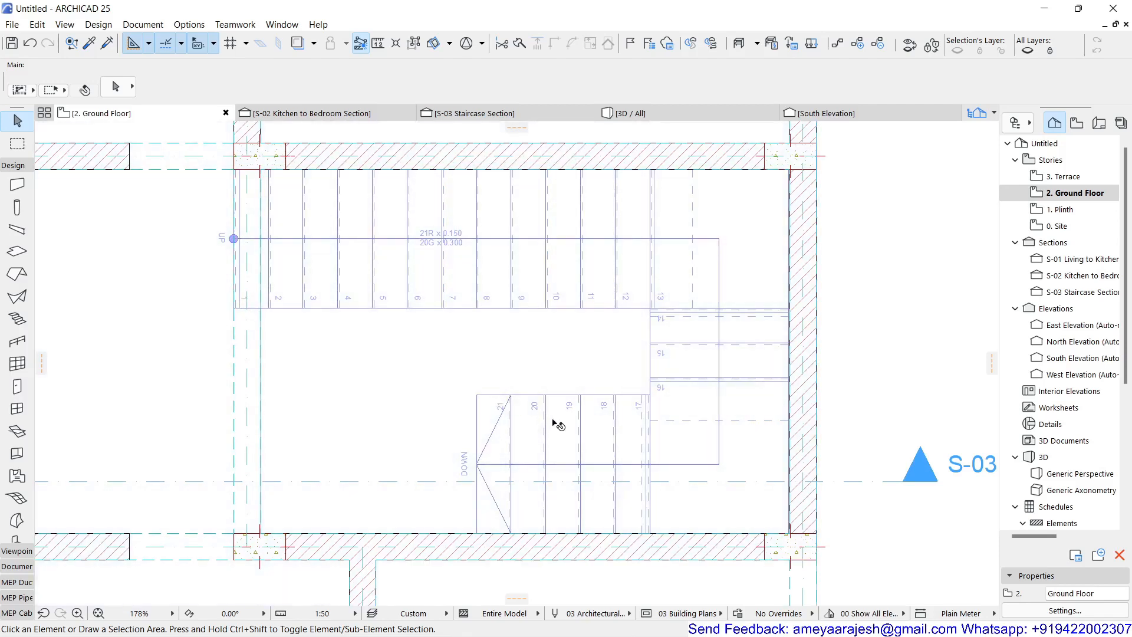
Step: Try different baseline options for the selected stair
click(557, 425)
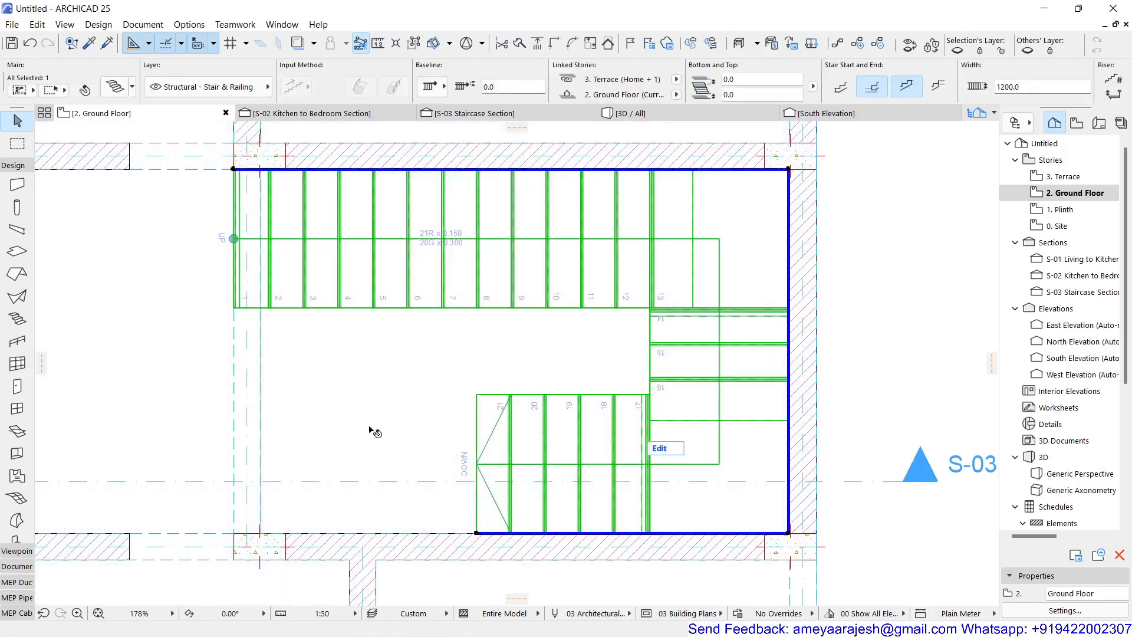
scroll(371, 433, down, 2)
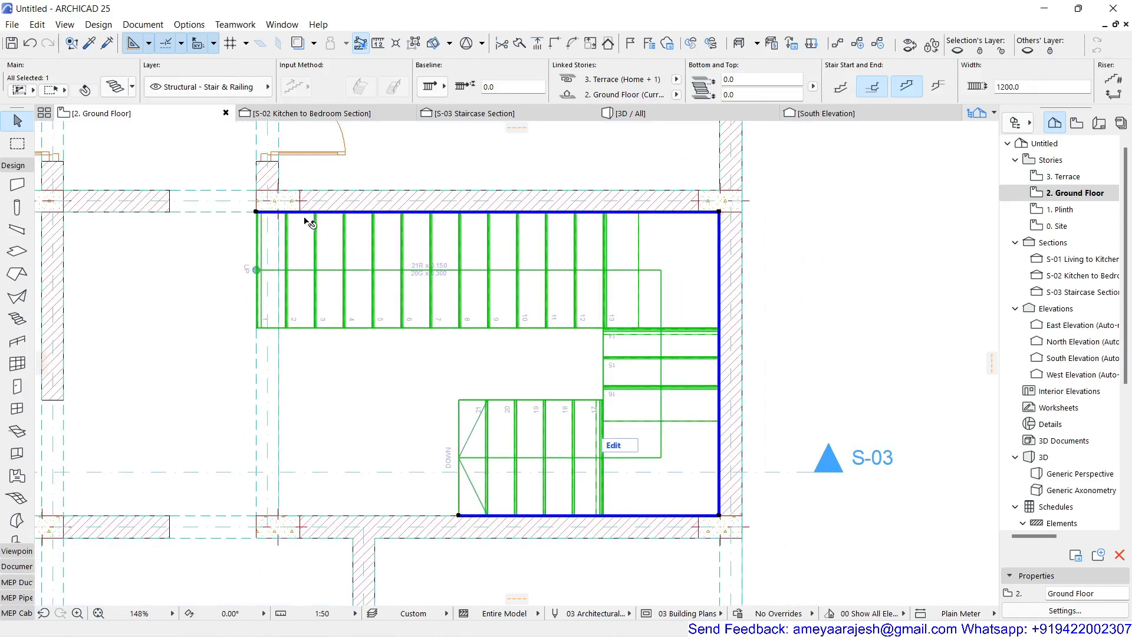
click(429, 89)
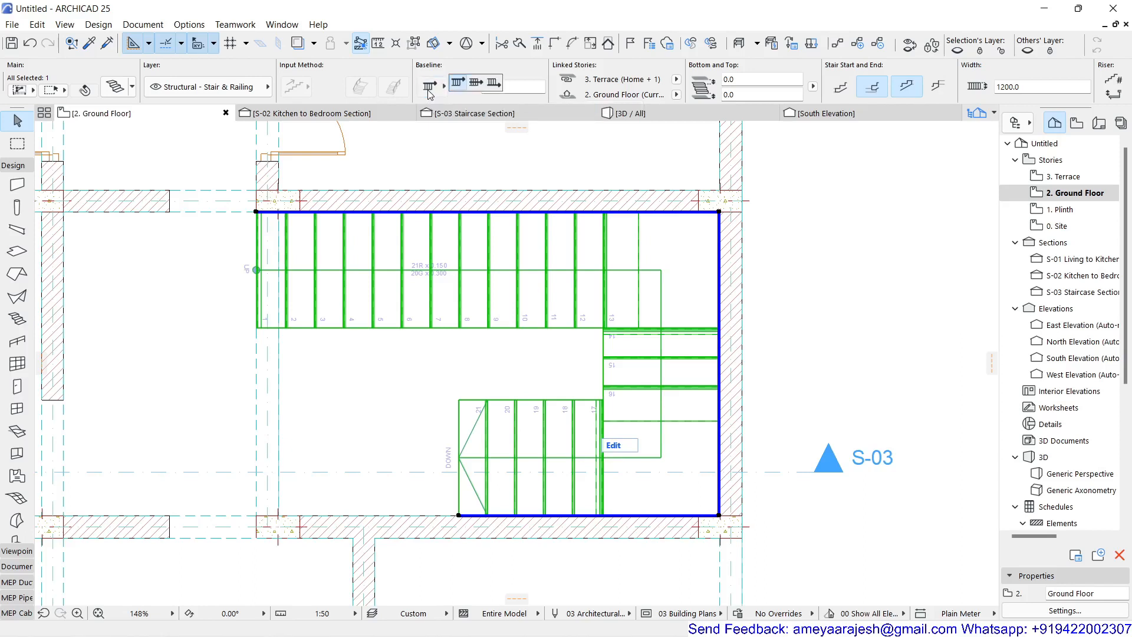
click(477, 84)
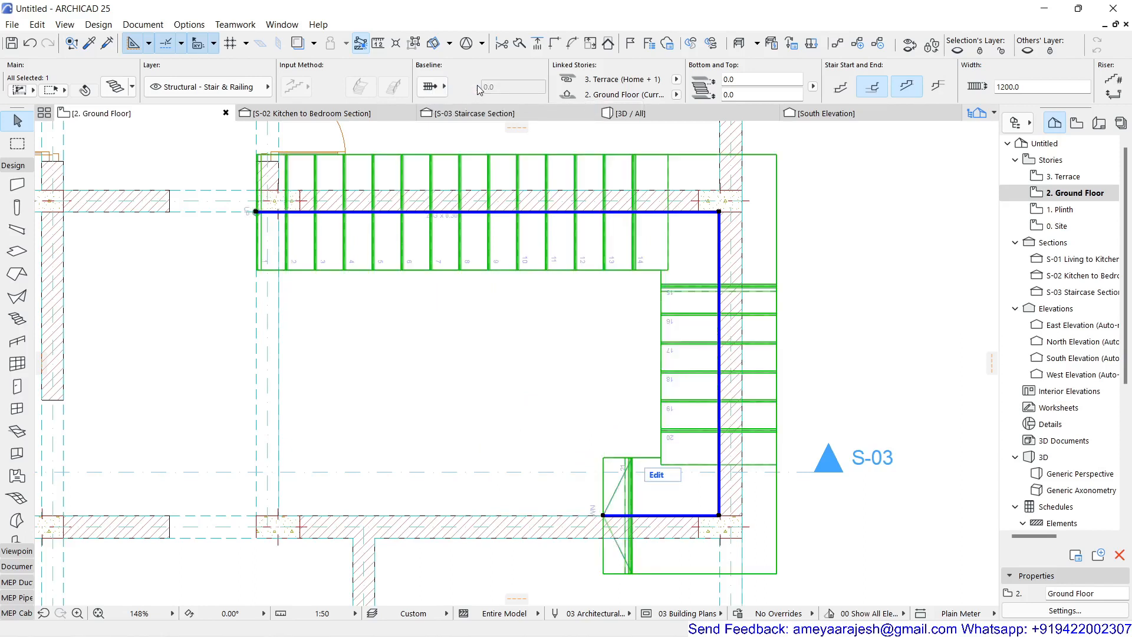
click(432, 86)
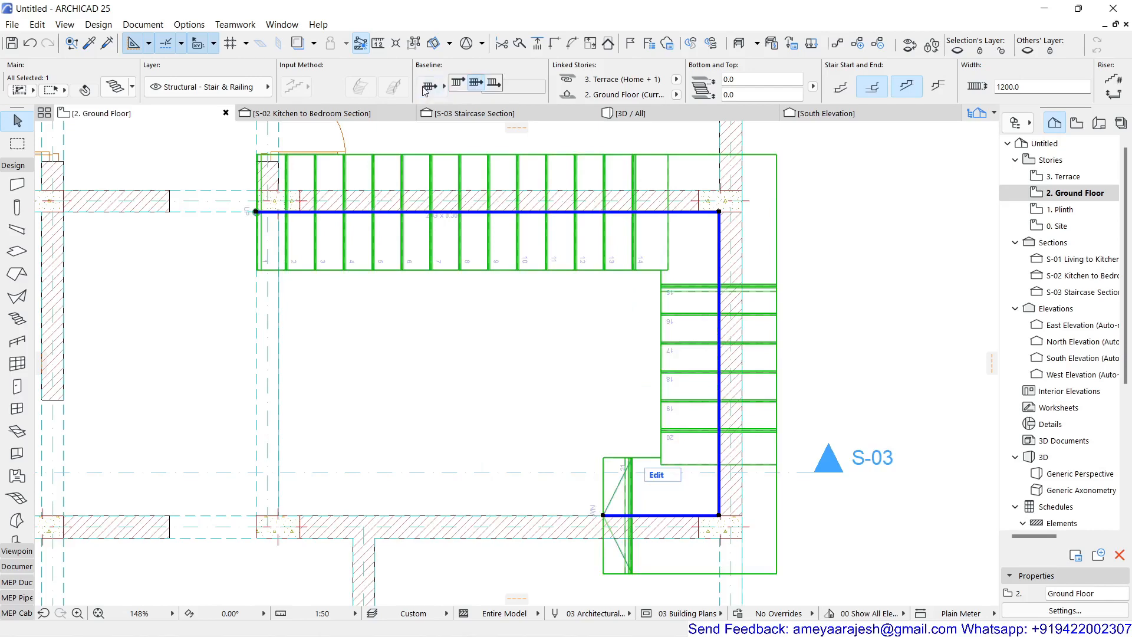
click(493, 83)
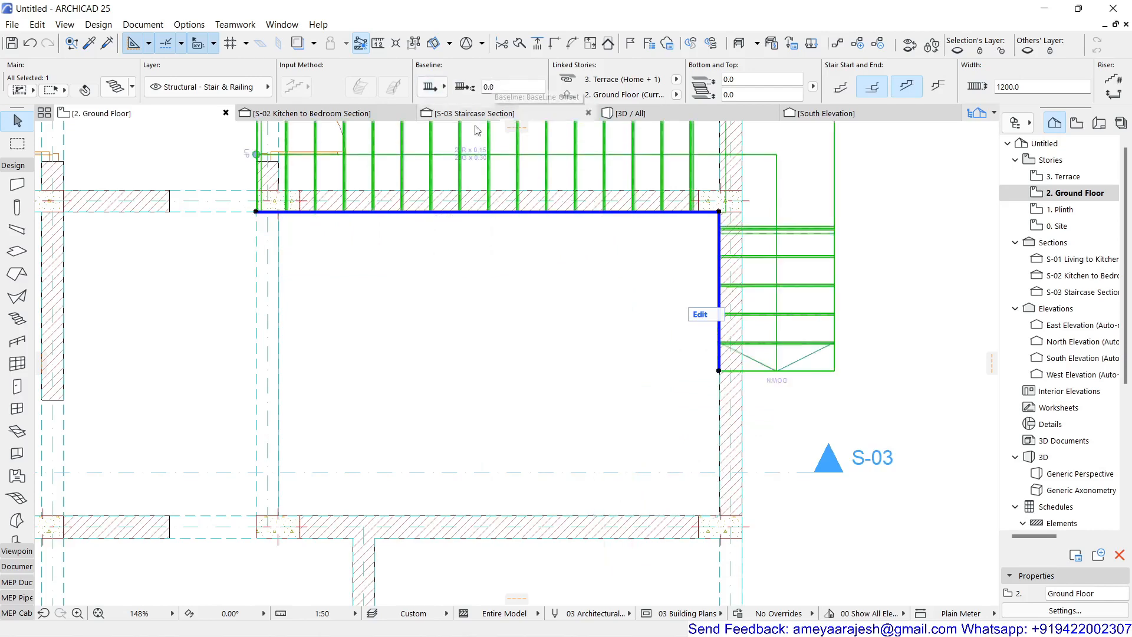
scroll(482, 254, down, 2)
scroll(483, 254, down, 6)
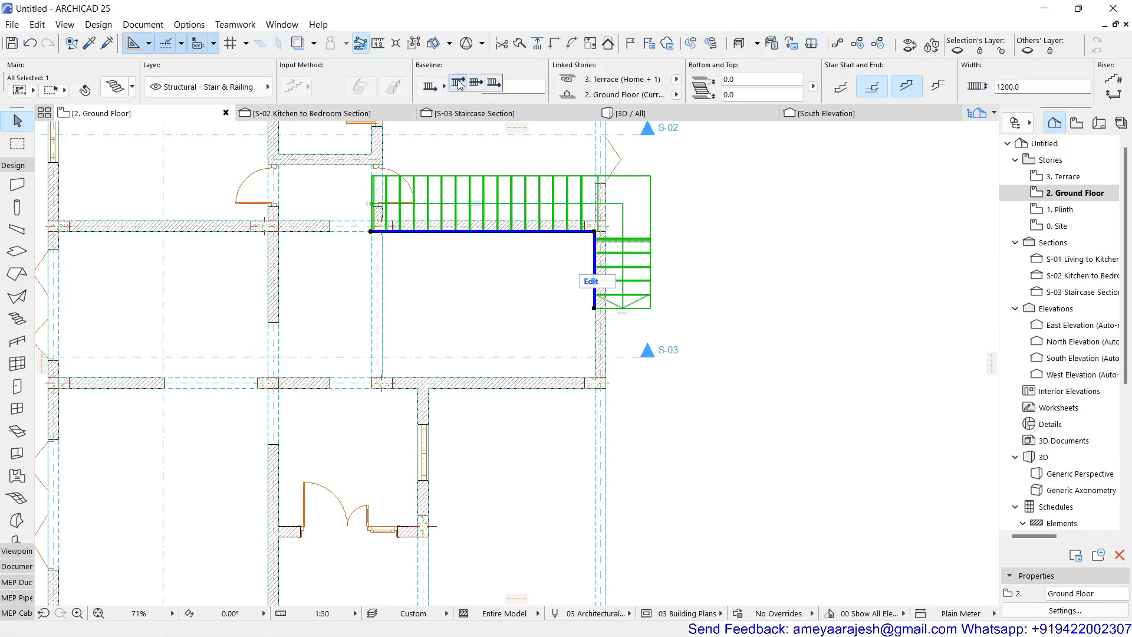
click(469, 84)
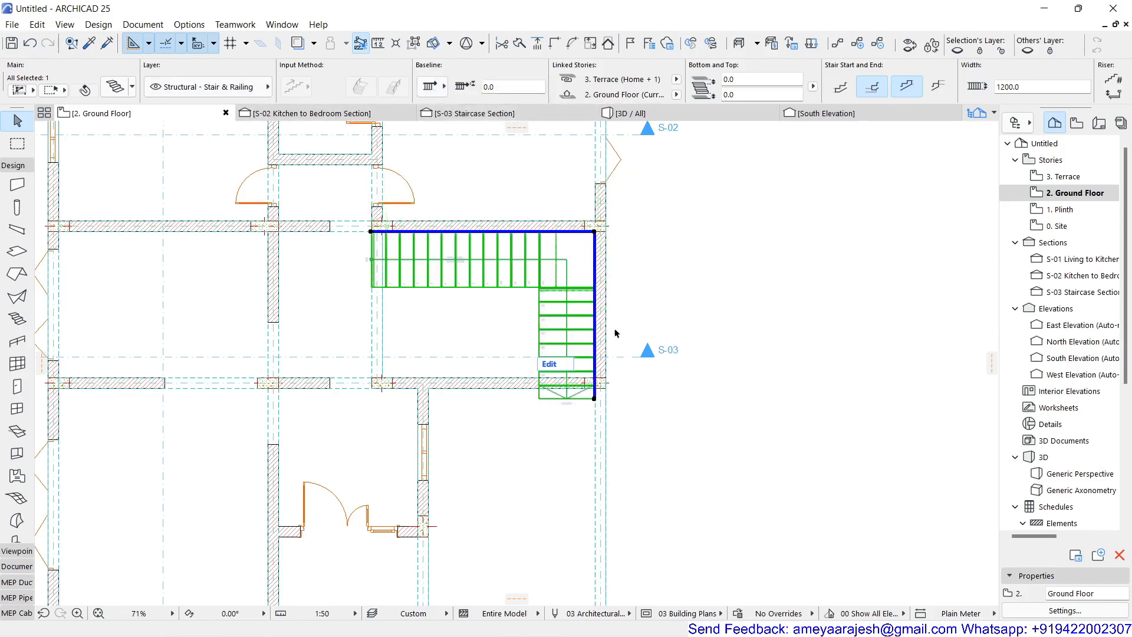
Step: Undo the stair baseline changes
click(31, 44)
click(31, 44)
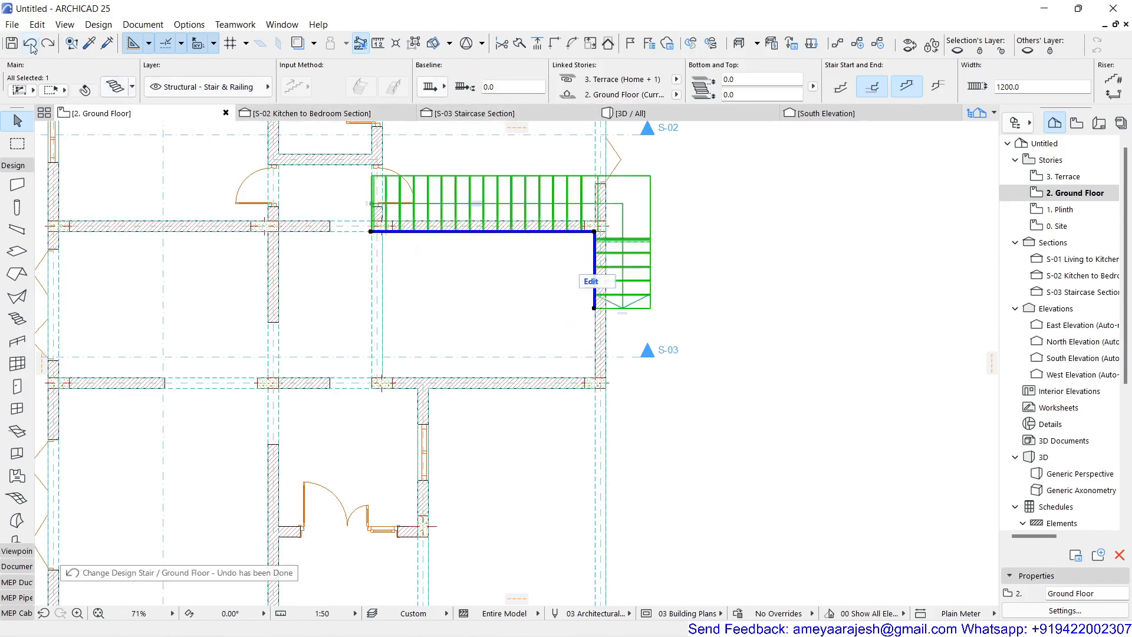
click(30, 44)
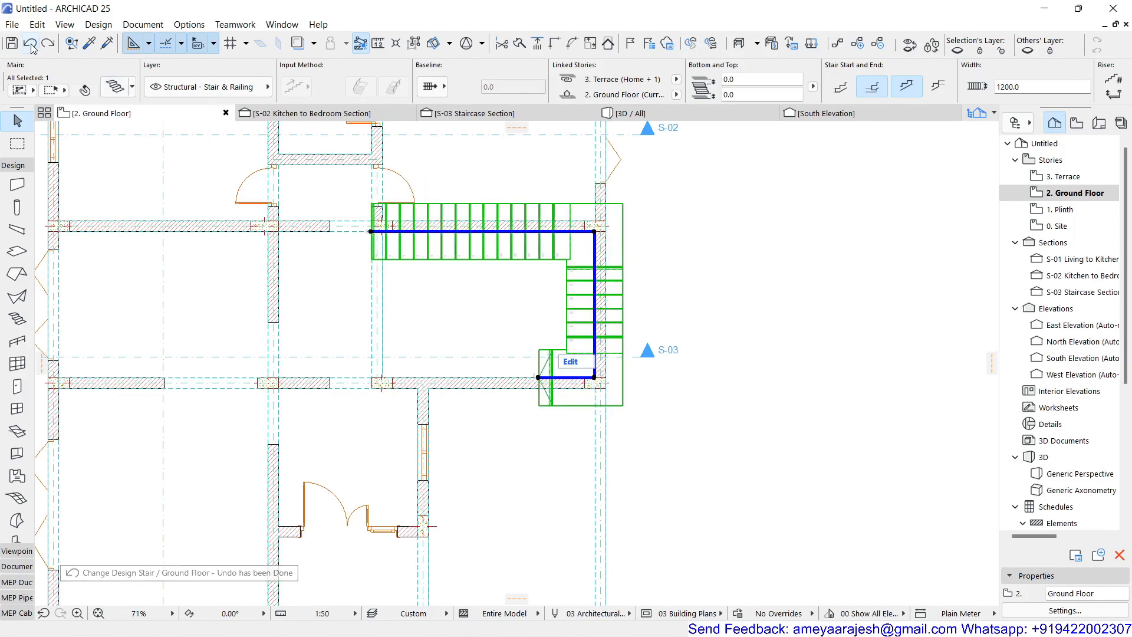
click(30, 44)
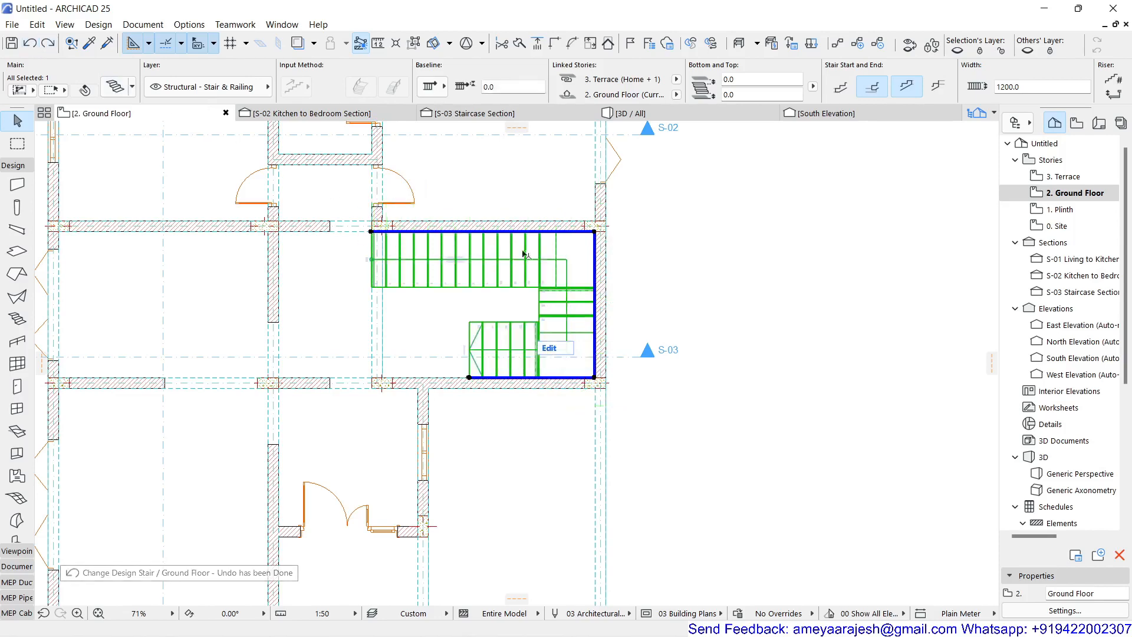
Step: Change the stair's turning segment along the right wall to the Landing segment type
scroll(460, 302, up, 3)
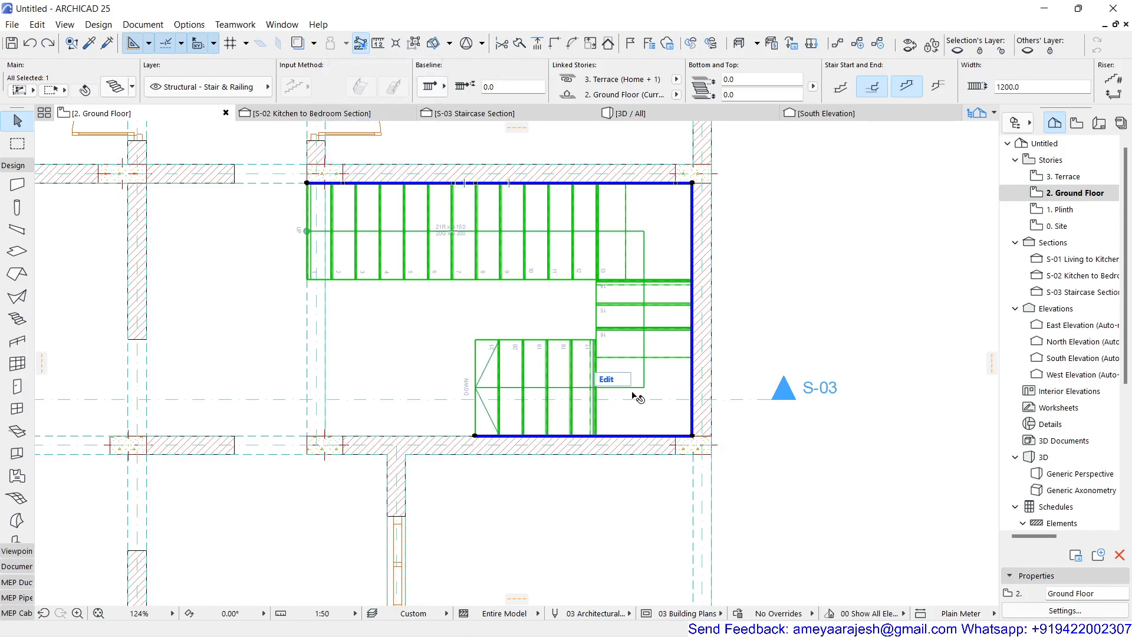
scroll(700, 321, up, 3)
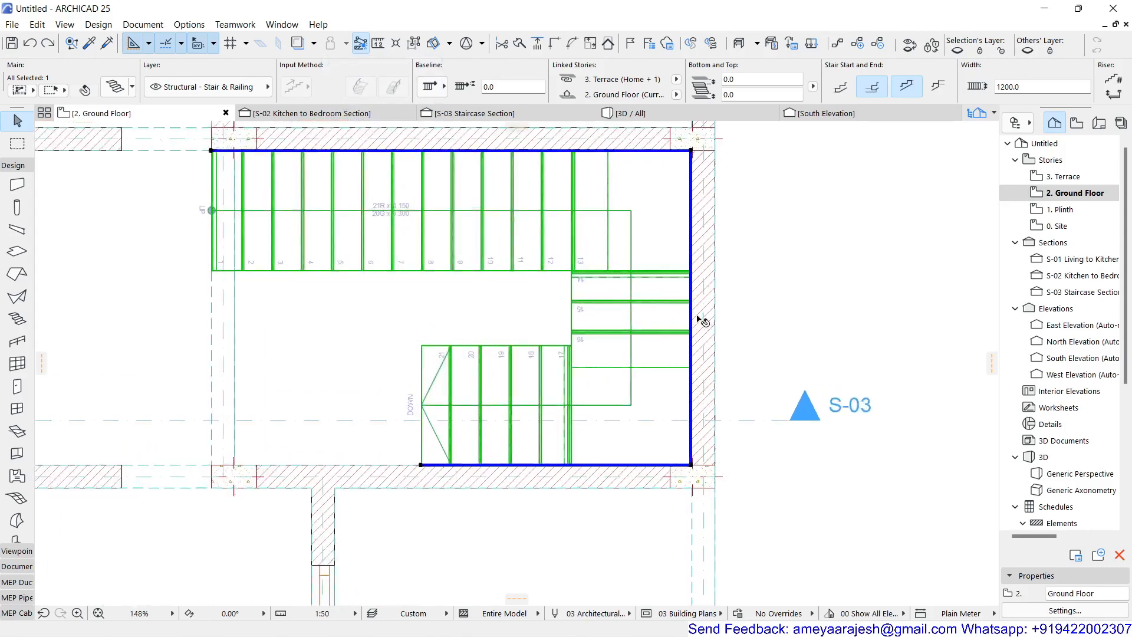
scroll(670, 295, down, 2)
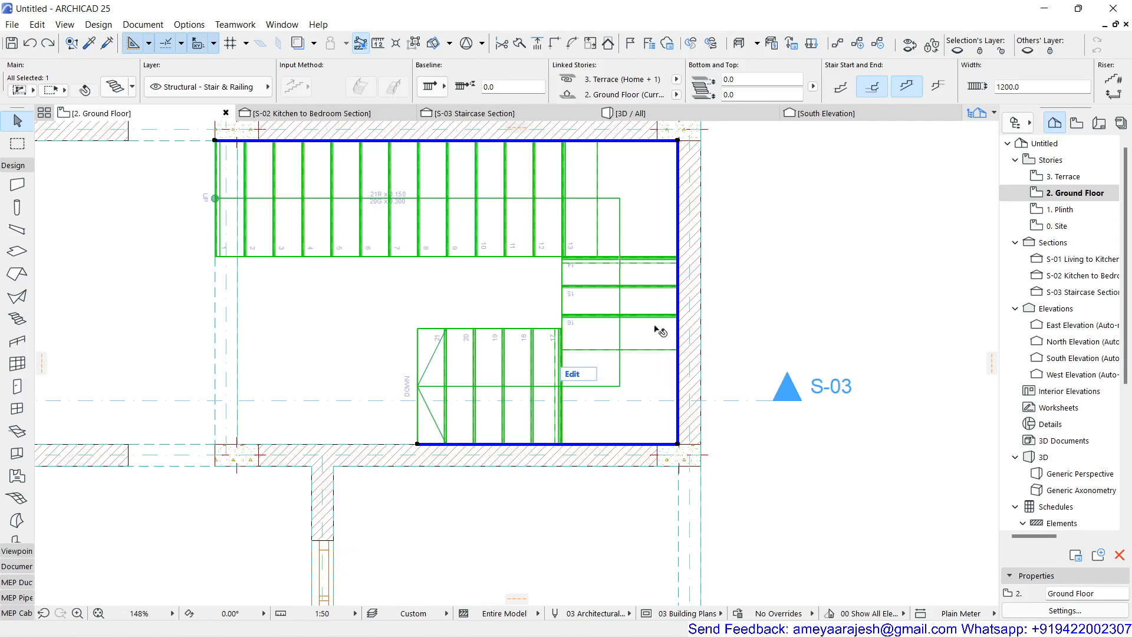
click(678, 293)
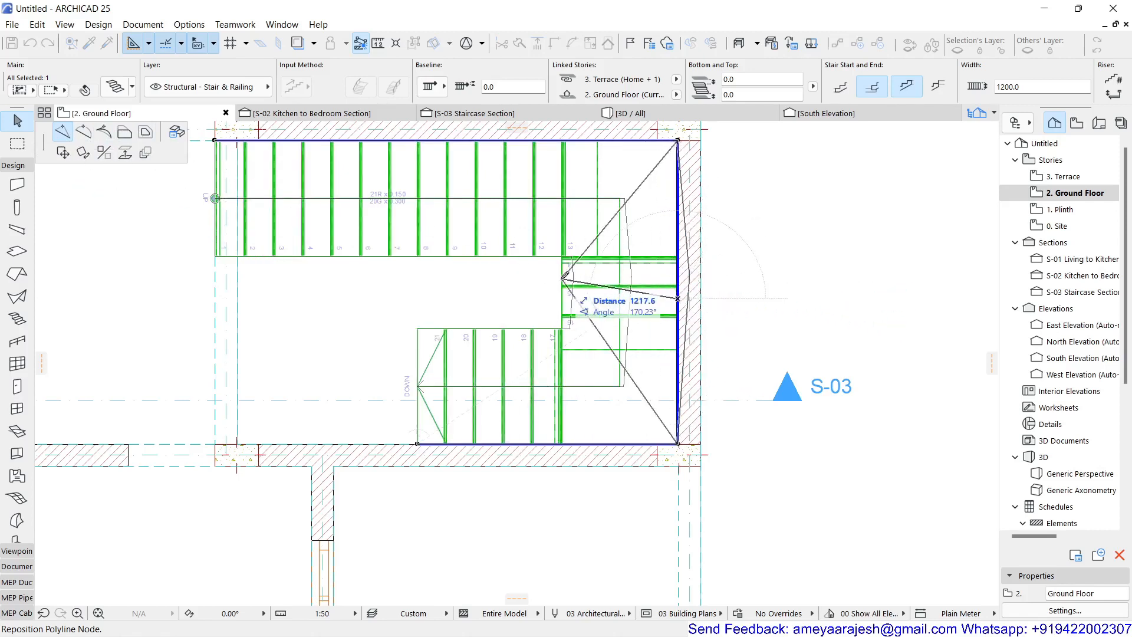
click(84, 134)
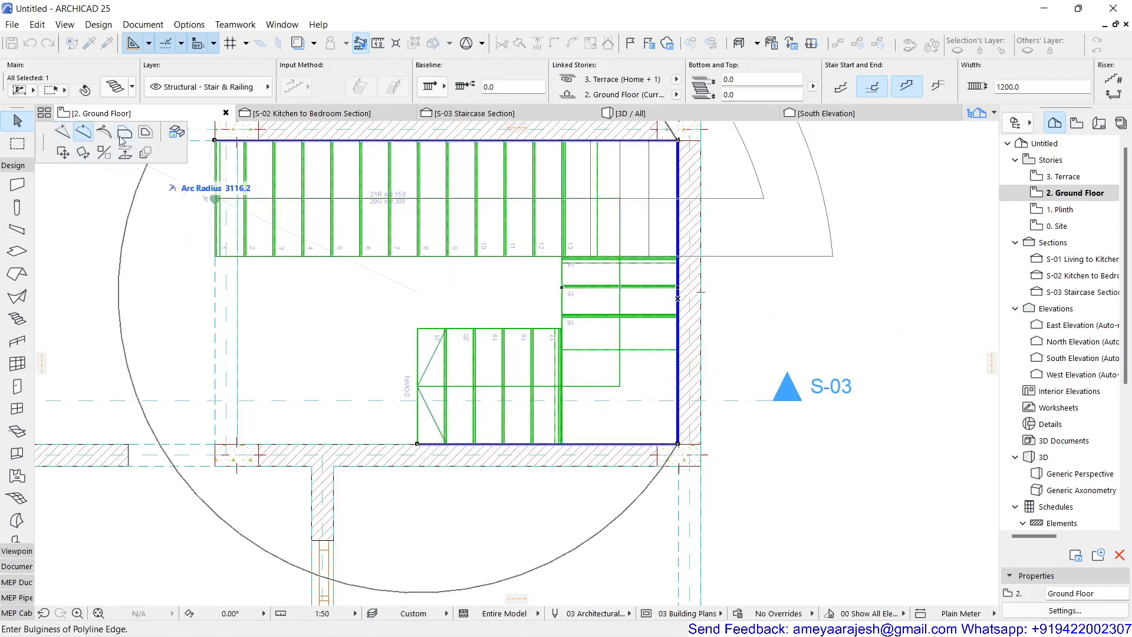
click(123, 133)
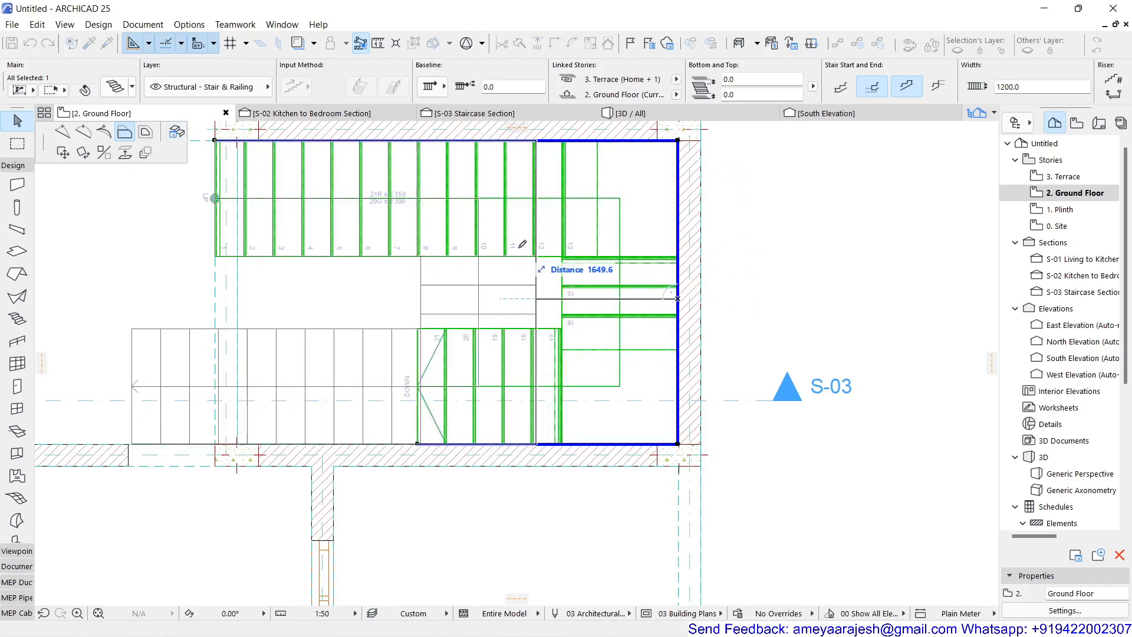
click(176, 133)
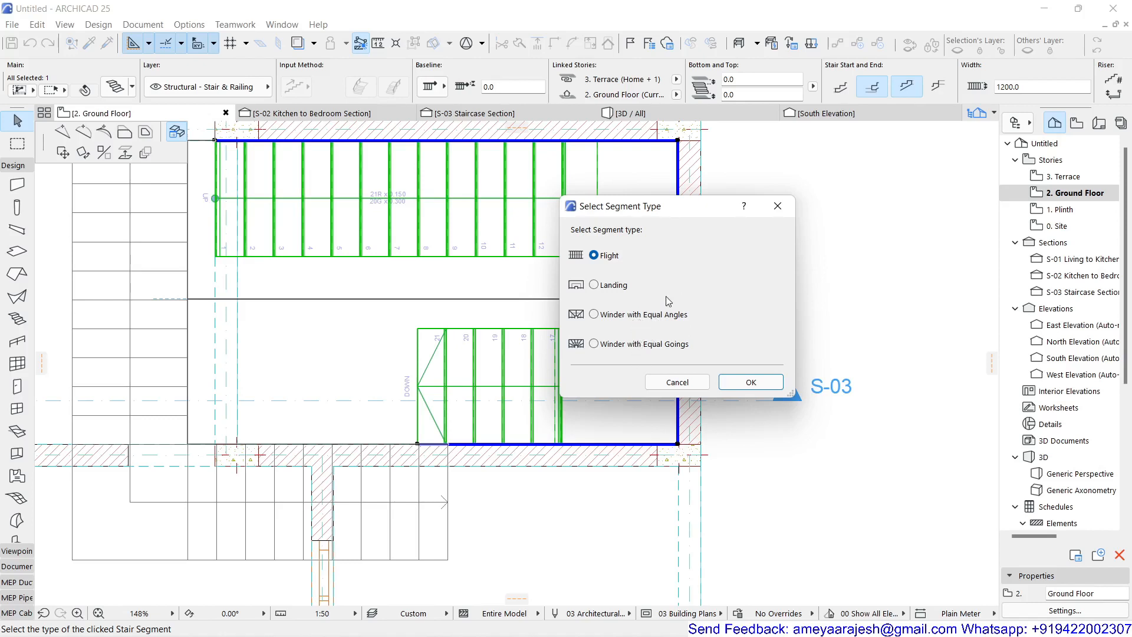
drag(677, 210, 830, 208)
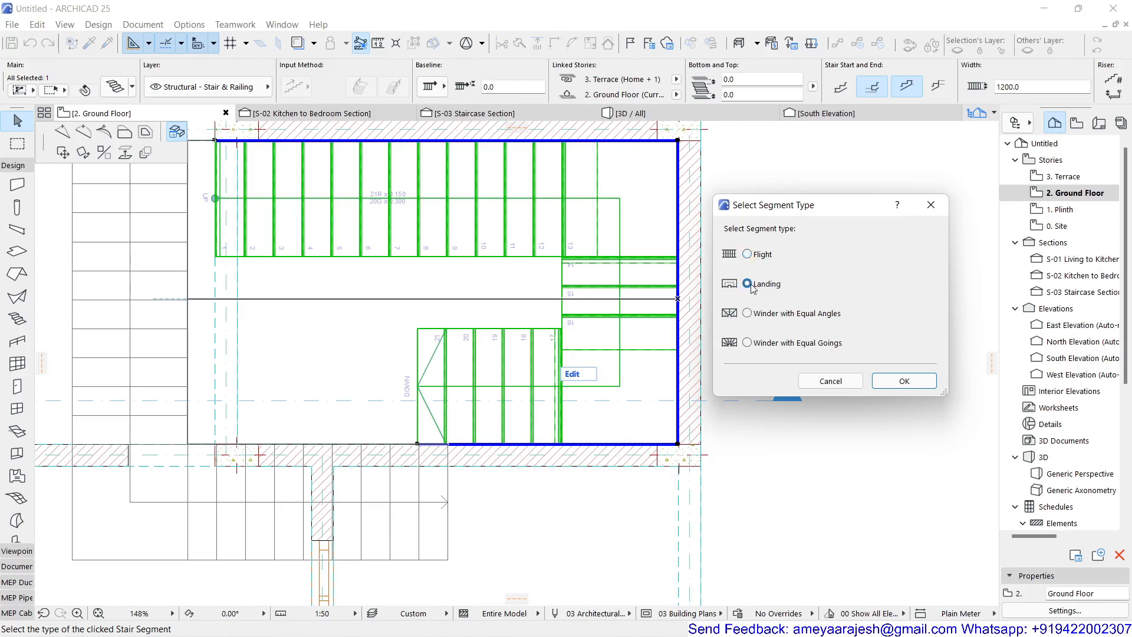
click(903, 381)
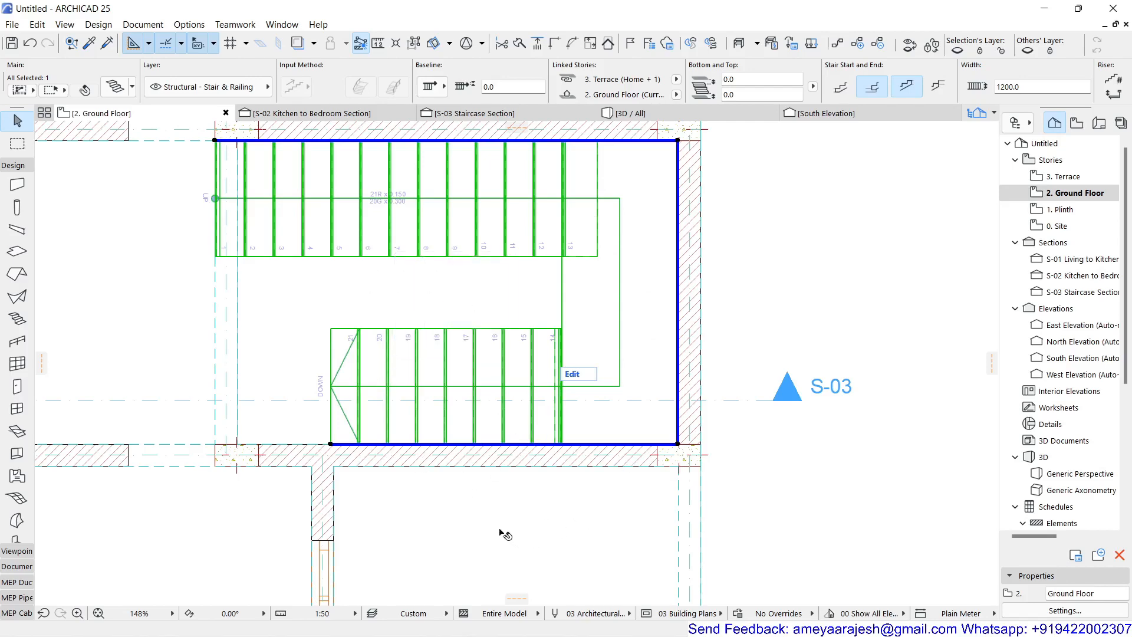
Step: Move the stair boundary's upper-left corner node about 305 to the right along the wall
middle_drag(203, 178, 233, 257)
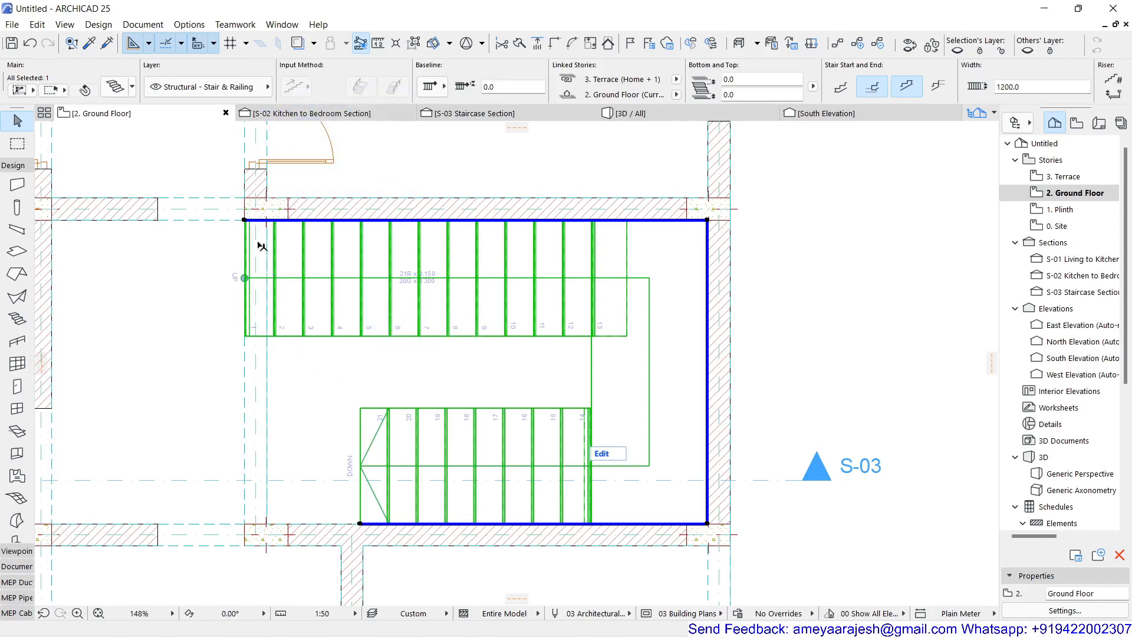
scroll(245, 223, up, 5)
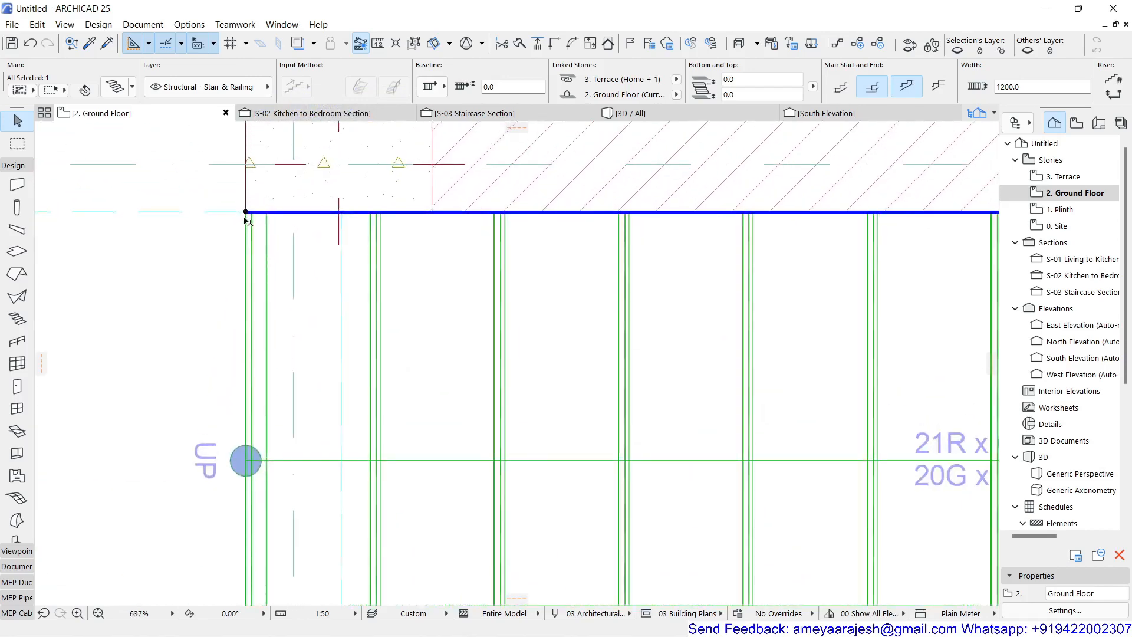
click(246, 212)
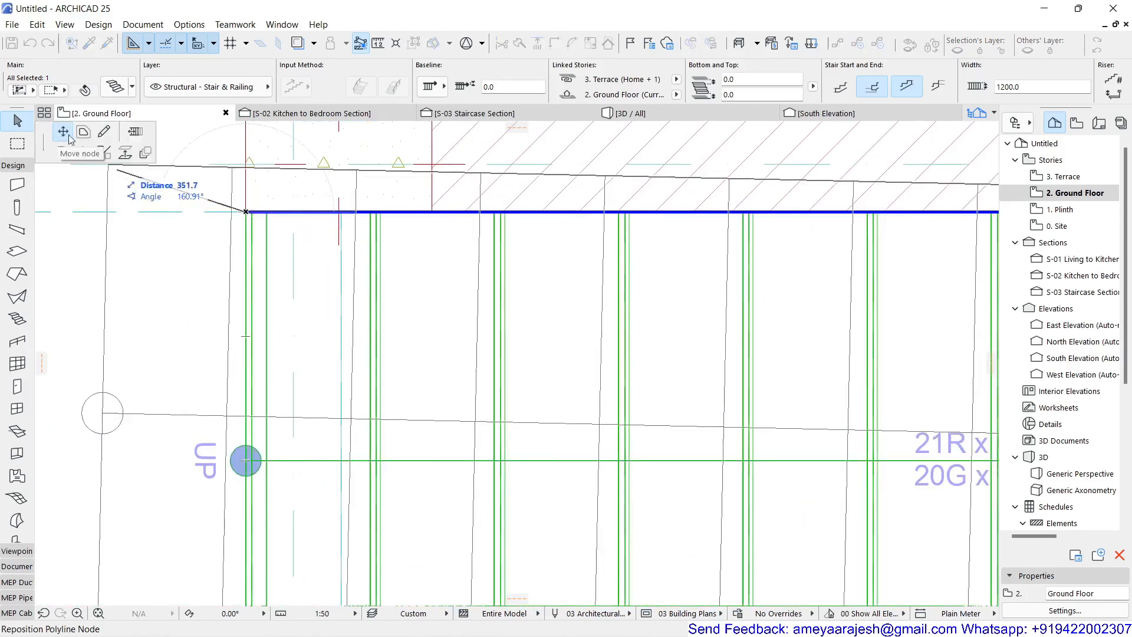
click(374, 206)
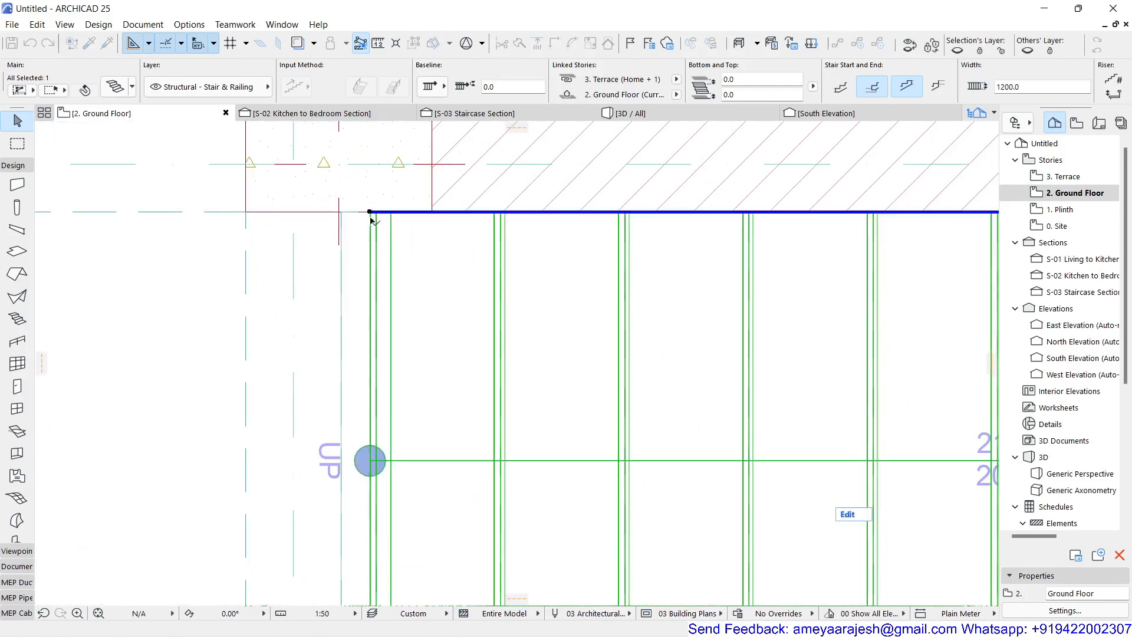
Step: Open the S-02 Kitchen to Bedroom Section view
scroll(336, 277, down, 5)
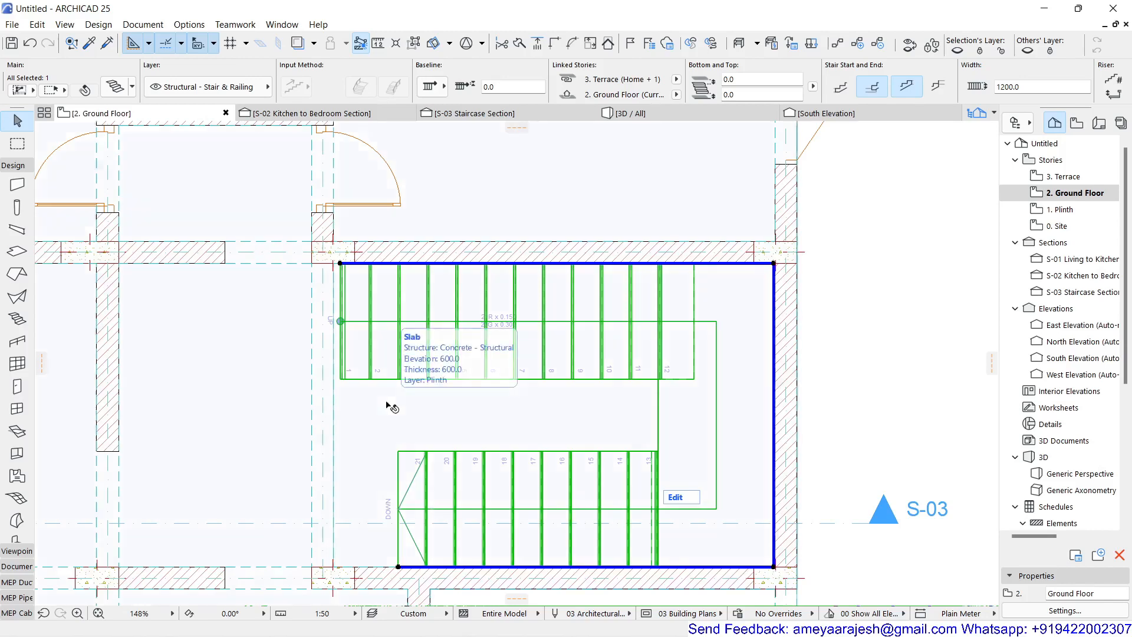
scroll(391, 406, down, 2)
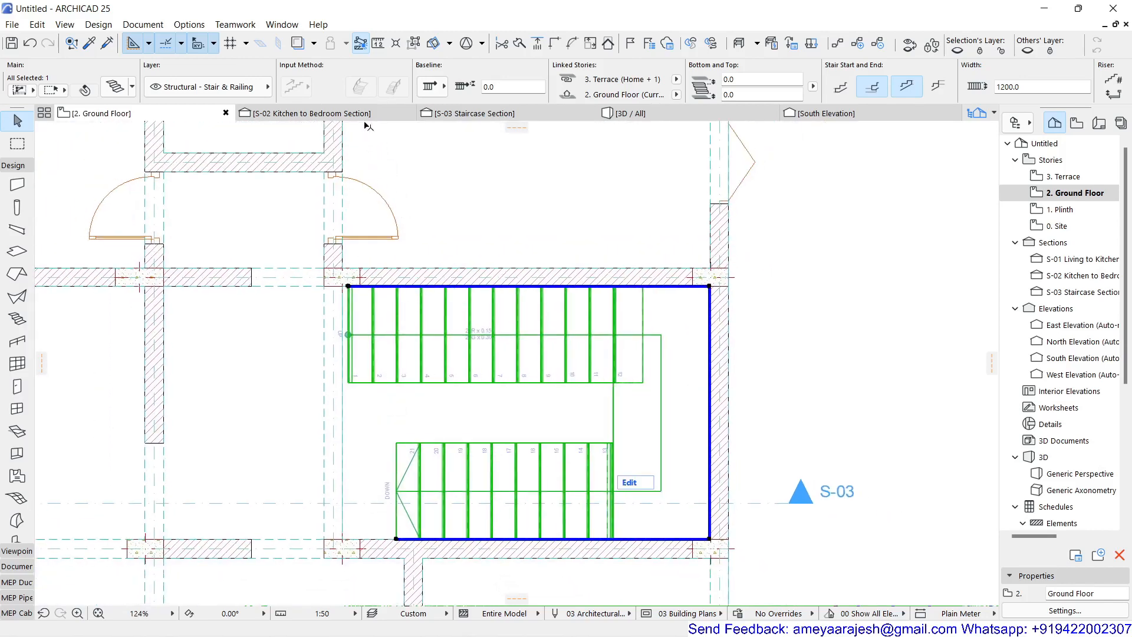
click(364, 113)
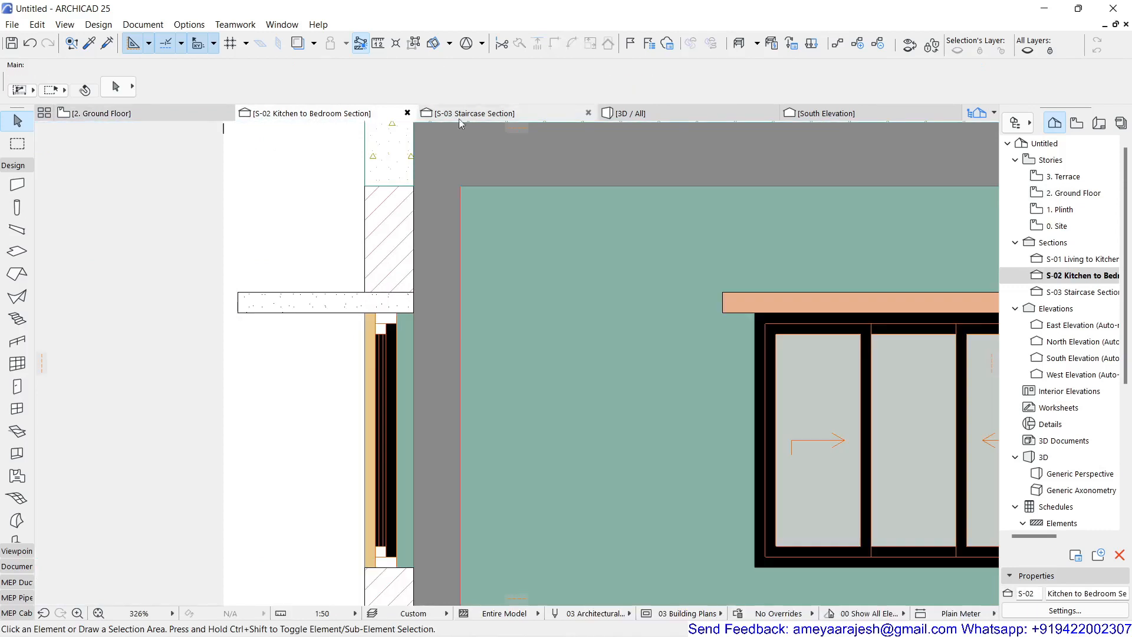
Step: Check the landing against the wall in the Staircase Section, then move the whole stair slightly right on the Ground Floor plan
click(485, 113)
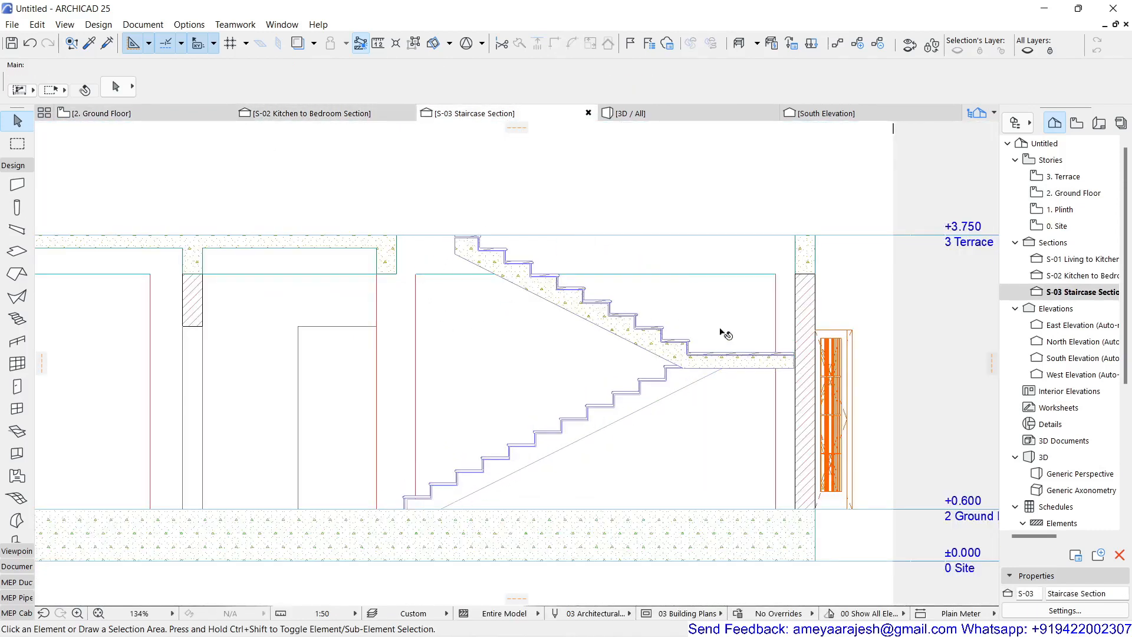
scroll(790, 400, up, 8)
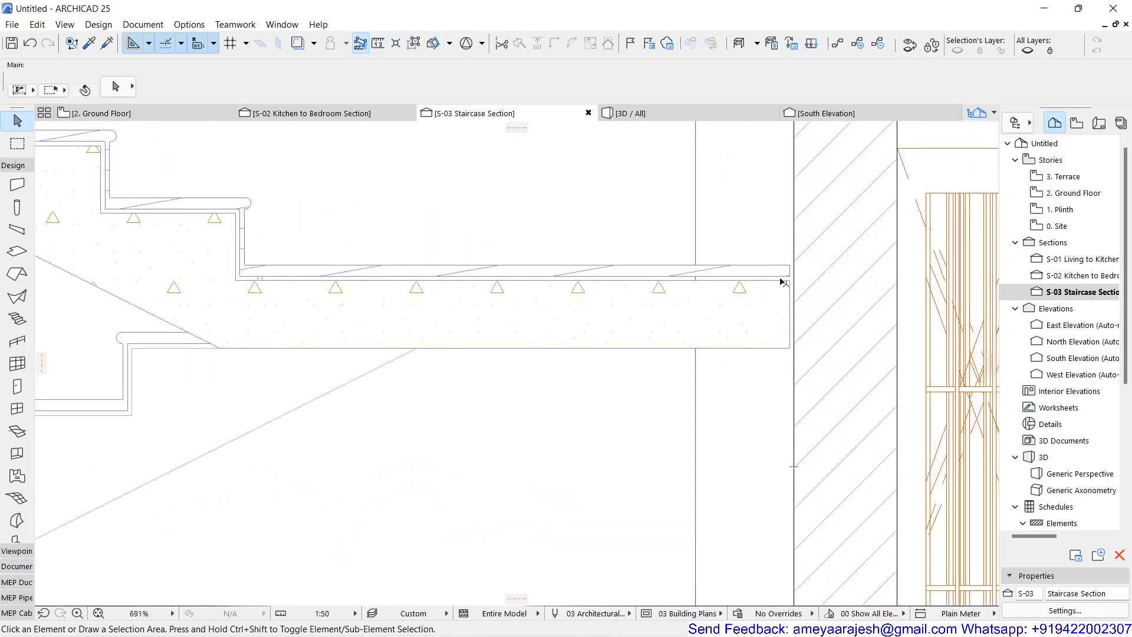
click(152, 113)
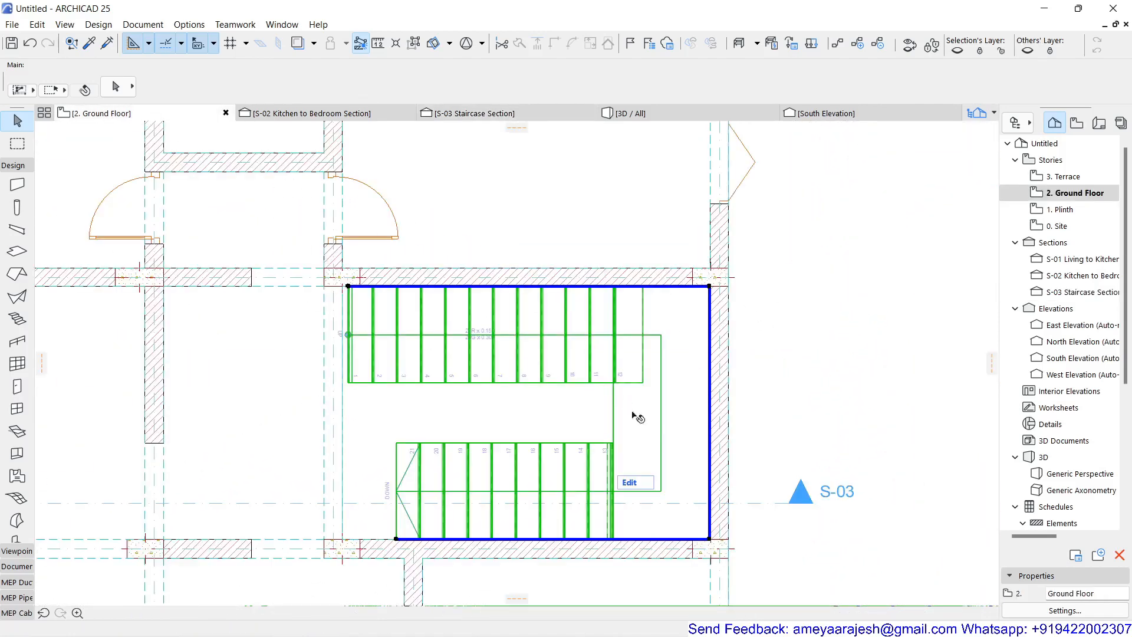
scroll(713, 294, up, 10)
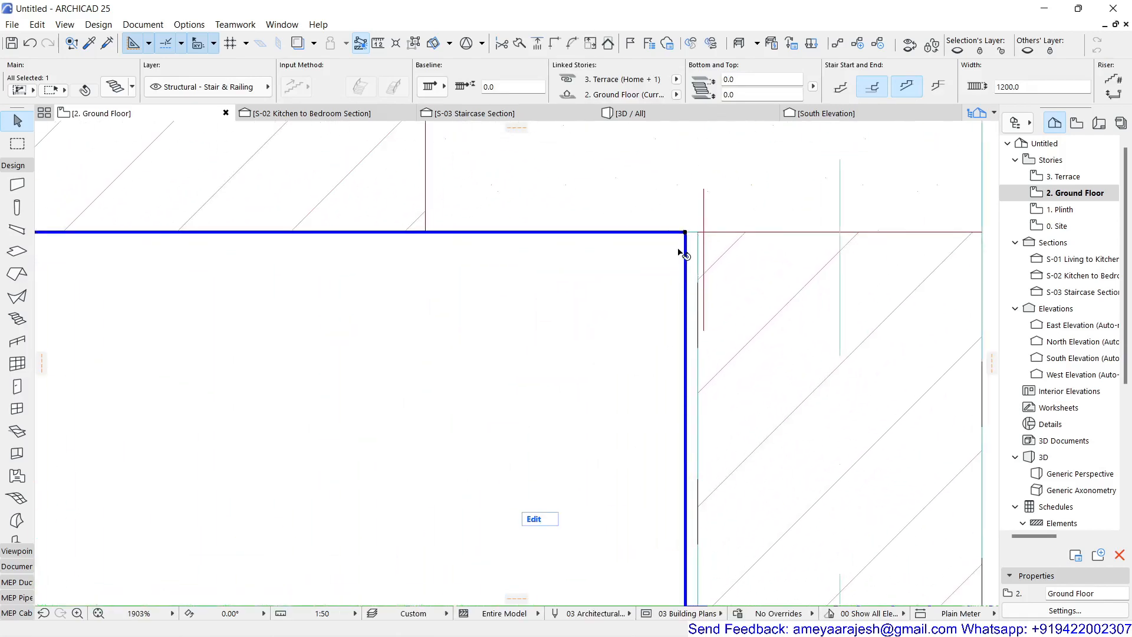
scroll(691, 327, down, 3)
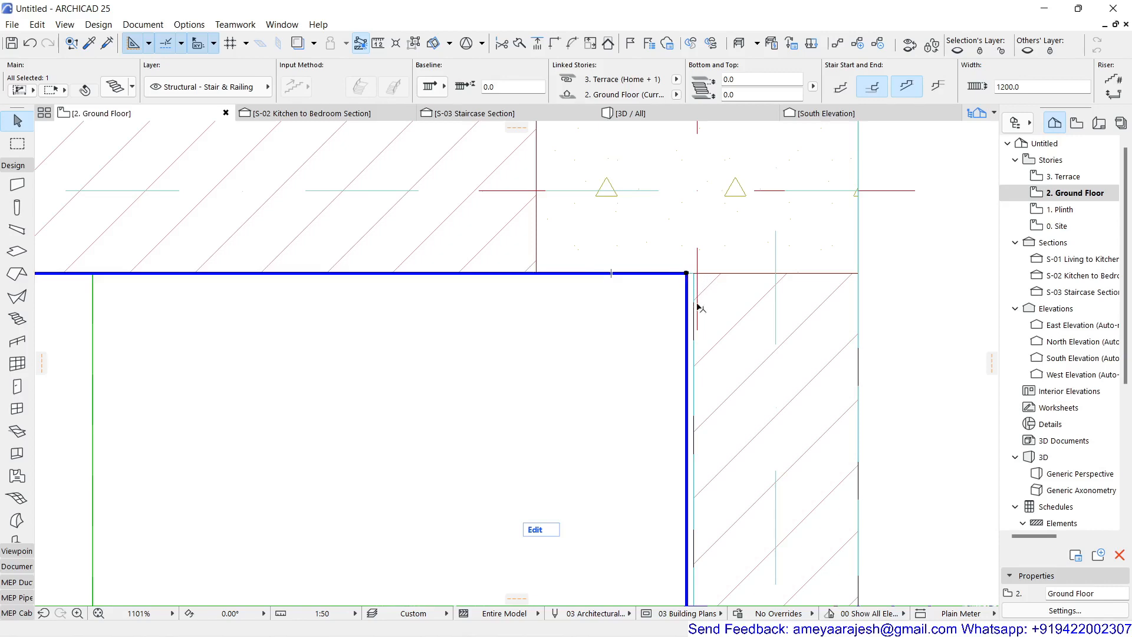
scroll(620, 346, down, 4)
middle_drag(554, 412, 613, 263)
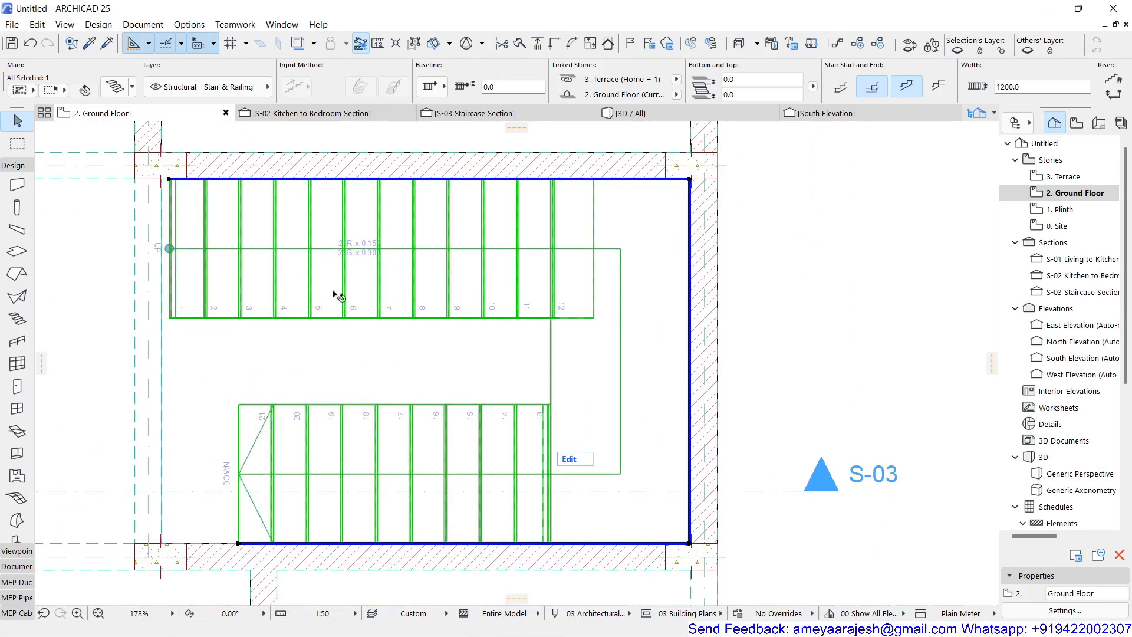
scroll(697, 565, up, 1)
scroll(702, 559, up, 8)
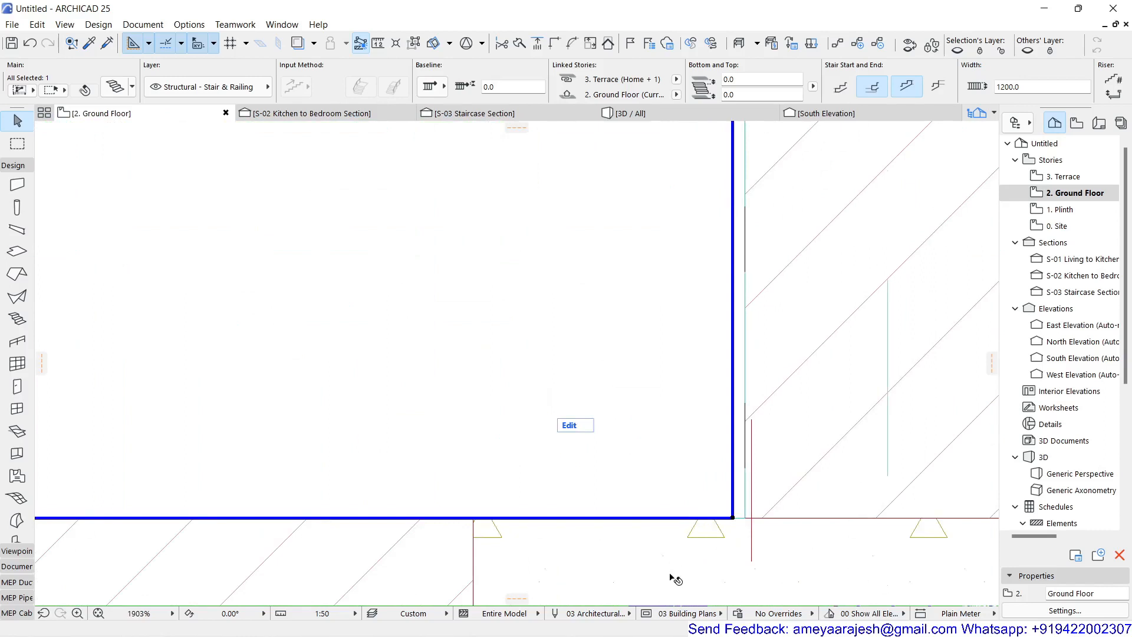
key(ctrl+d)
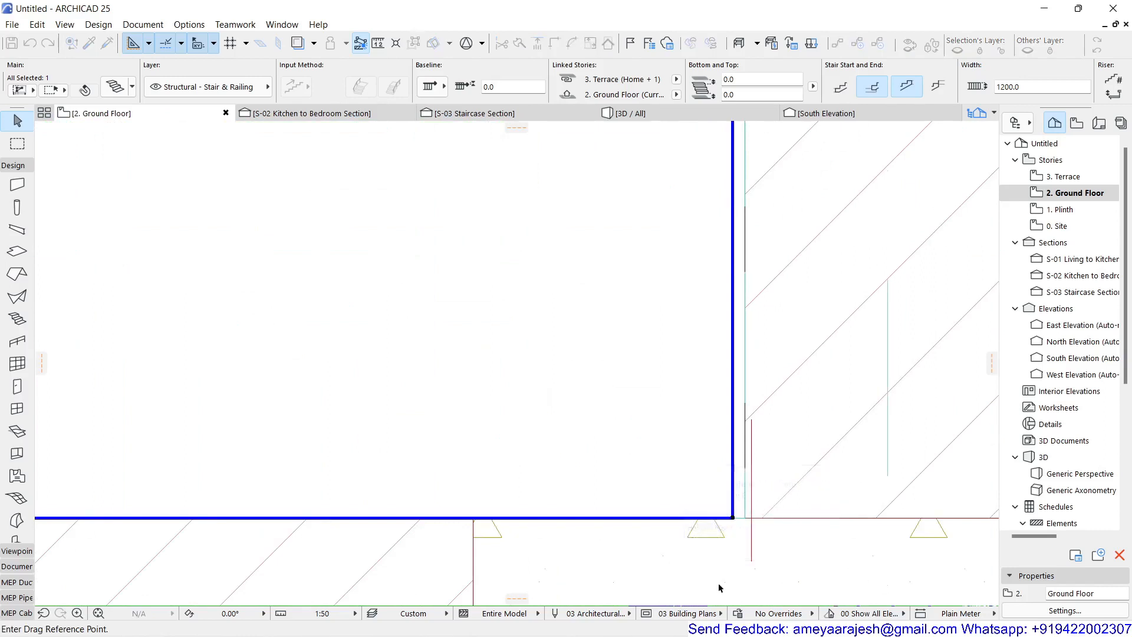
click(733, 518)
click(745, 519)
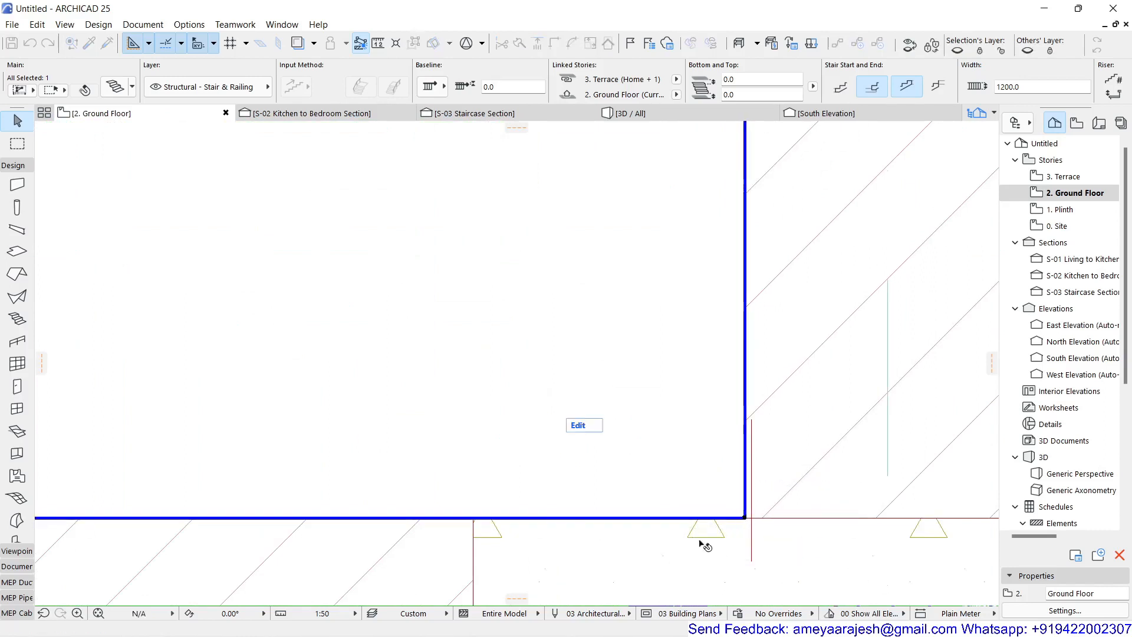
Step: Select the stair in the Staircase Section and add left stringers to flights and landings, using the straight Flight Stringer 25 type
scroll(516, 501, down, 10)
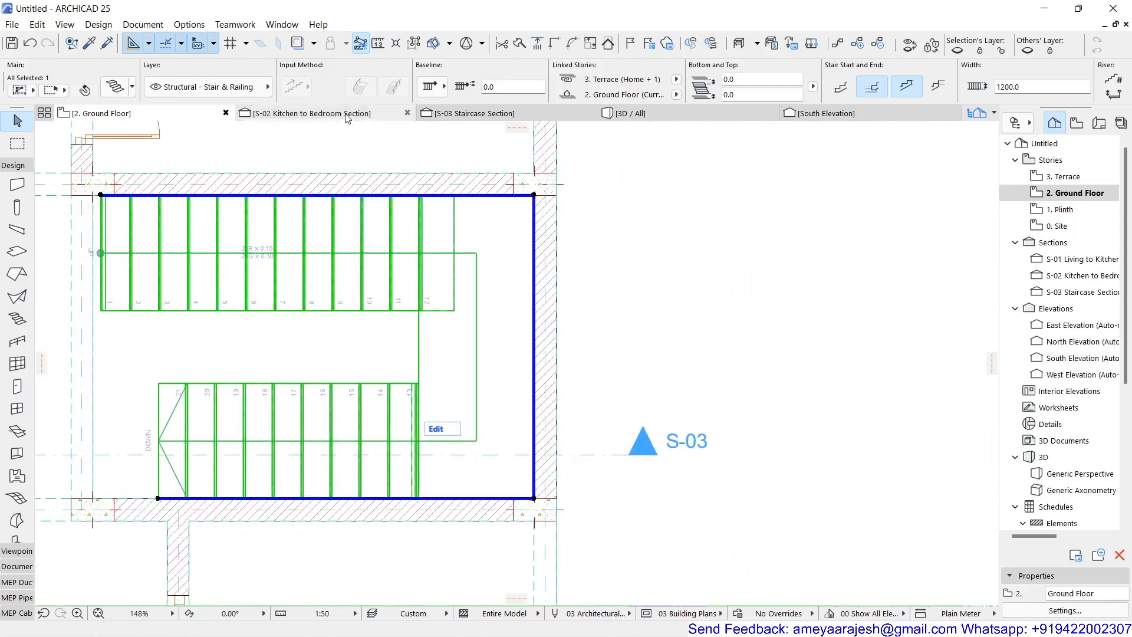
click(538, 116)
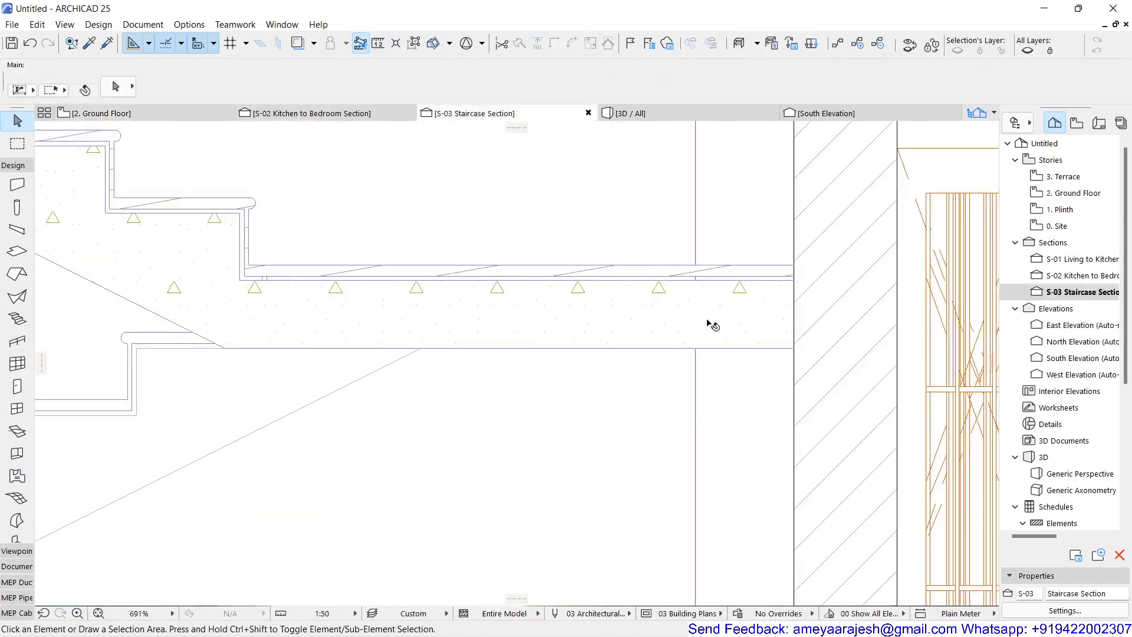
scroll(725, 318, down, 3)
scroll(686, 388, down, 1)
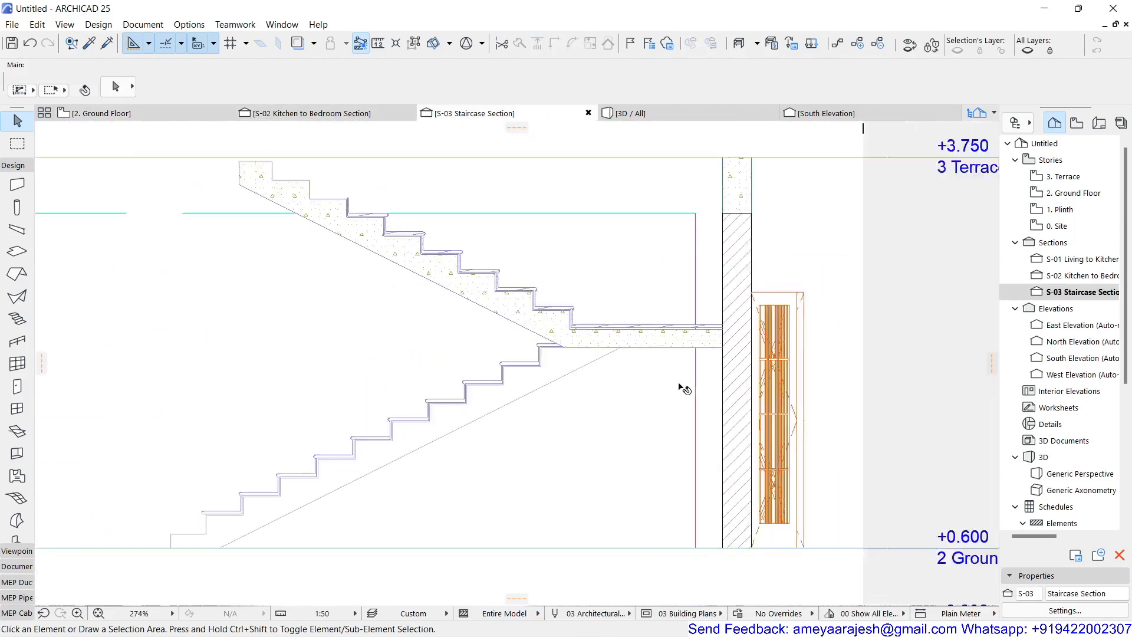
scroll(684, 388, down, 4)
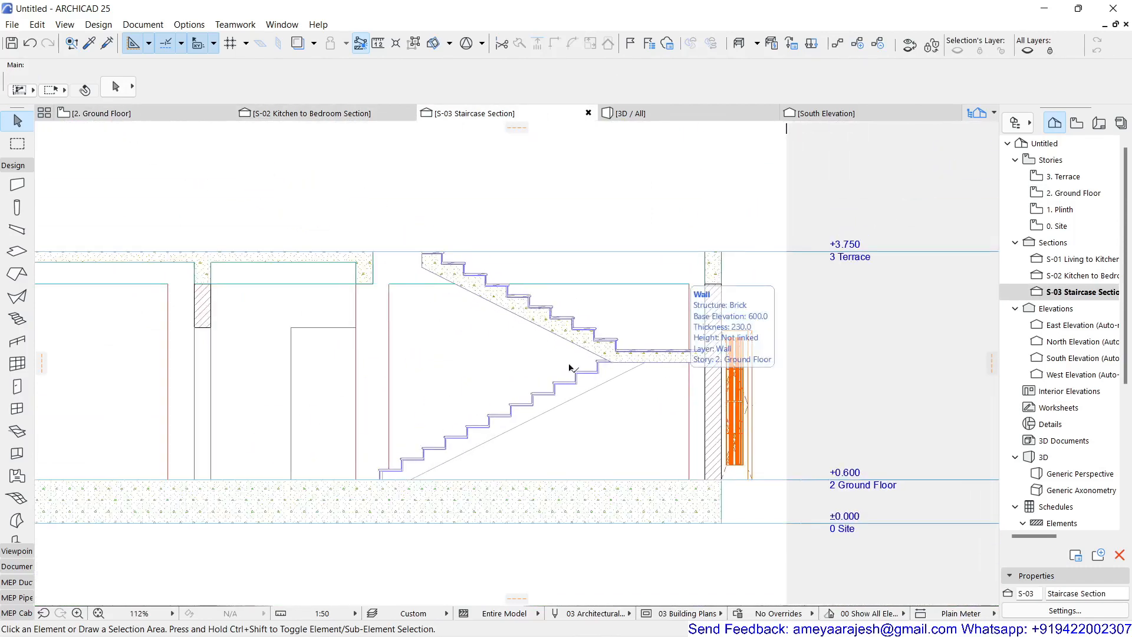
click(442, 281)
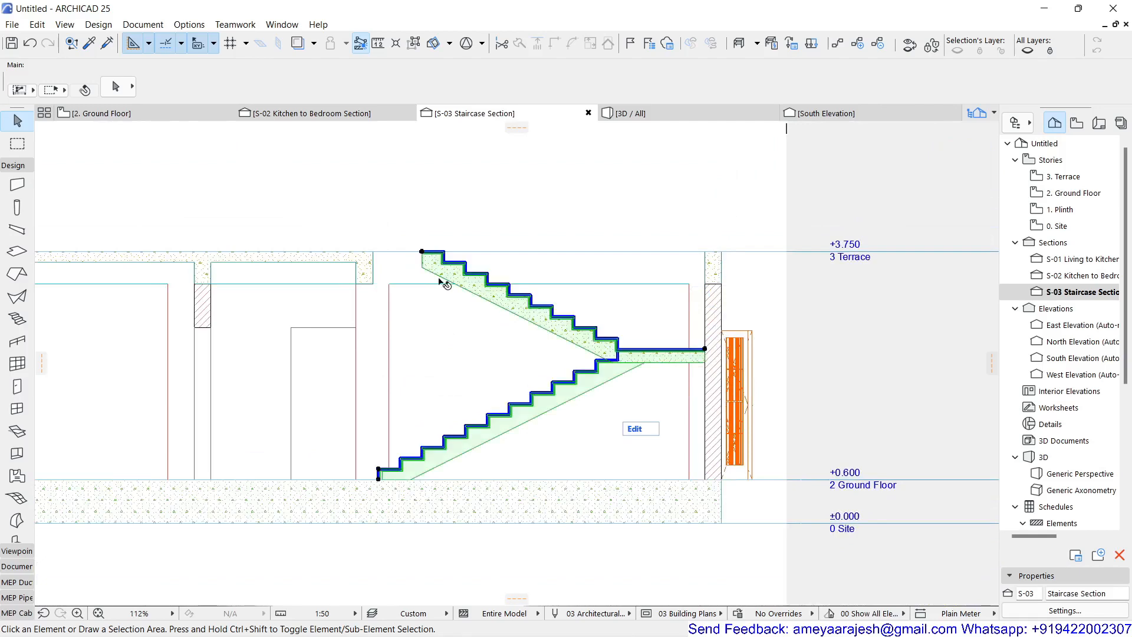
key(ctrl+t)
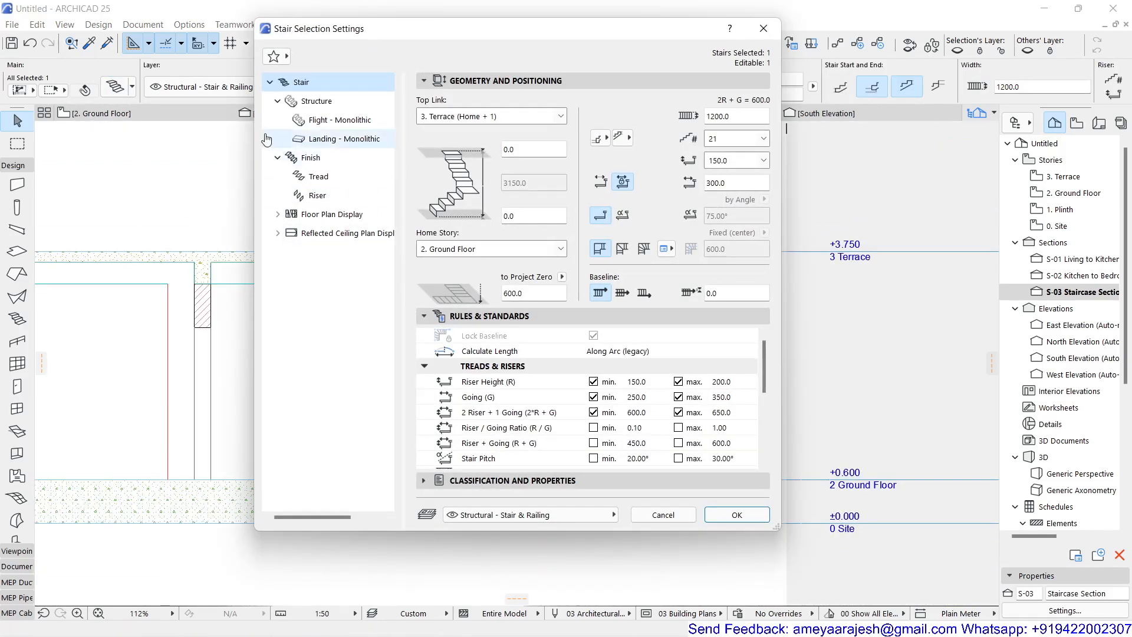
click(321, 119)
click(319, 102)
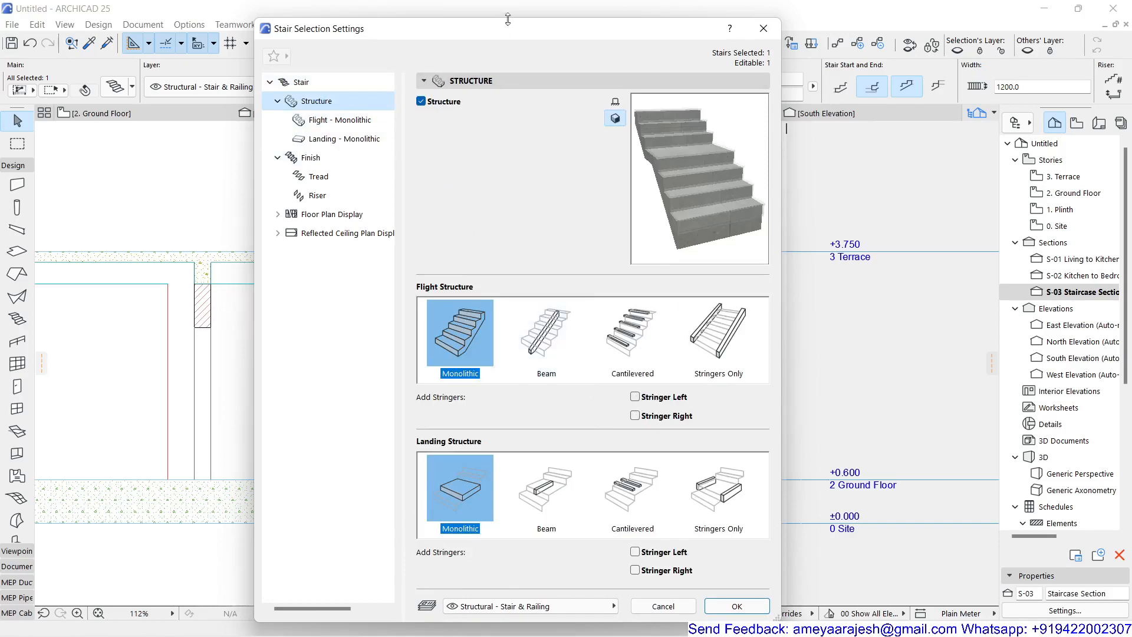
drag(492, 30, 779, 25)
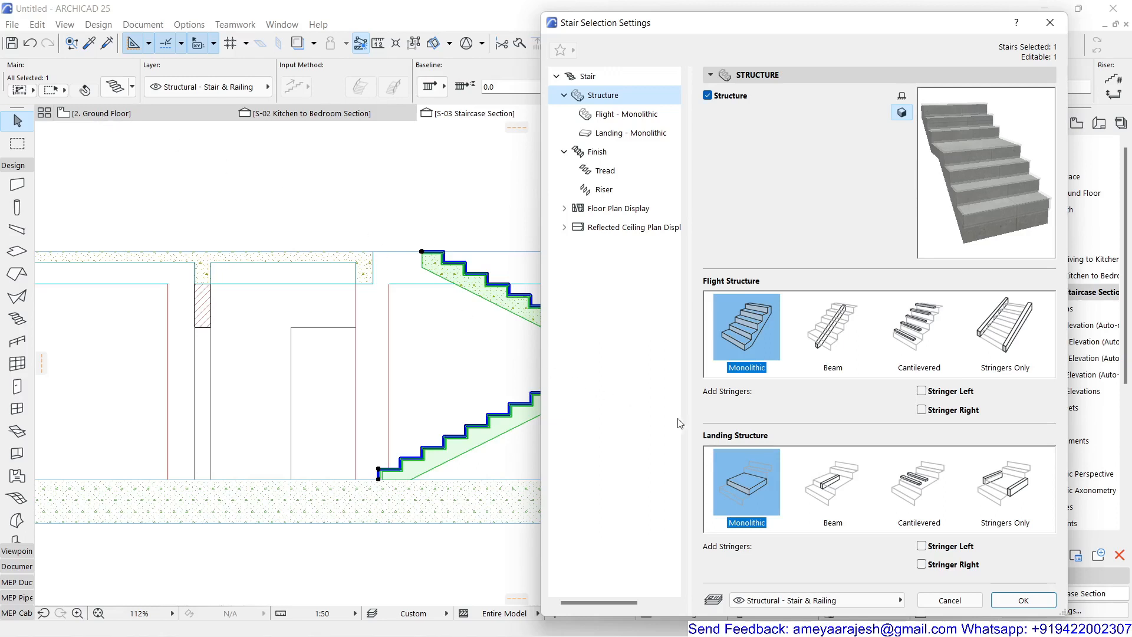
click(921, 391)
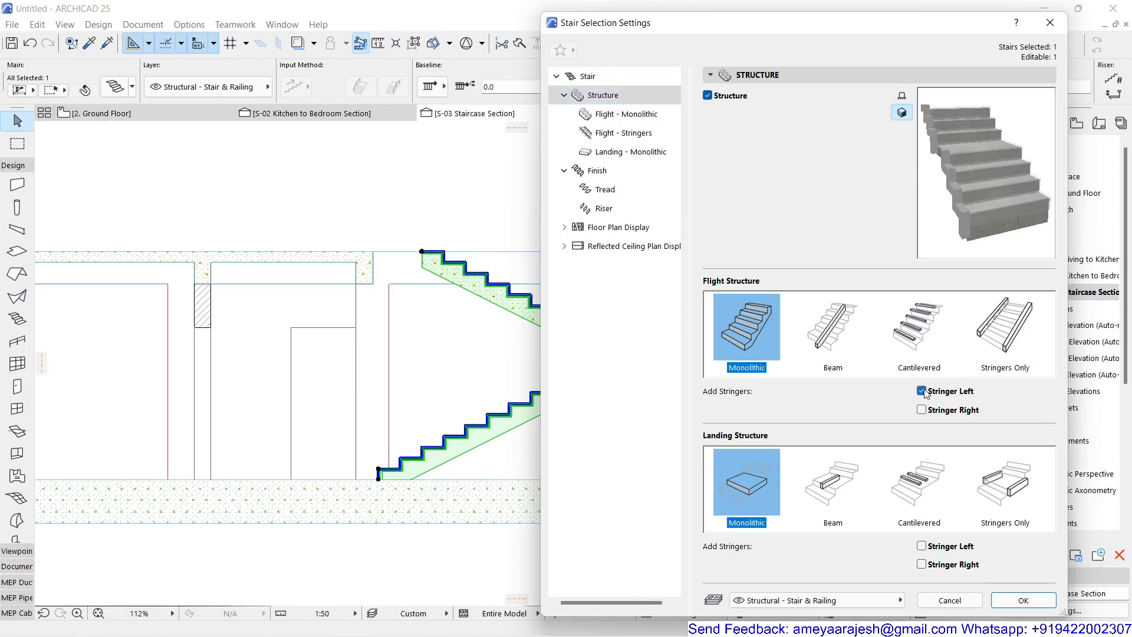
click(921, 545)
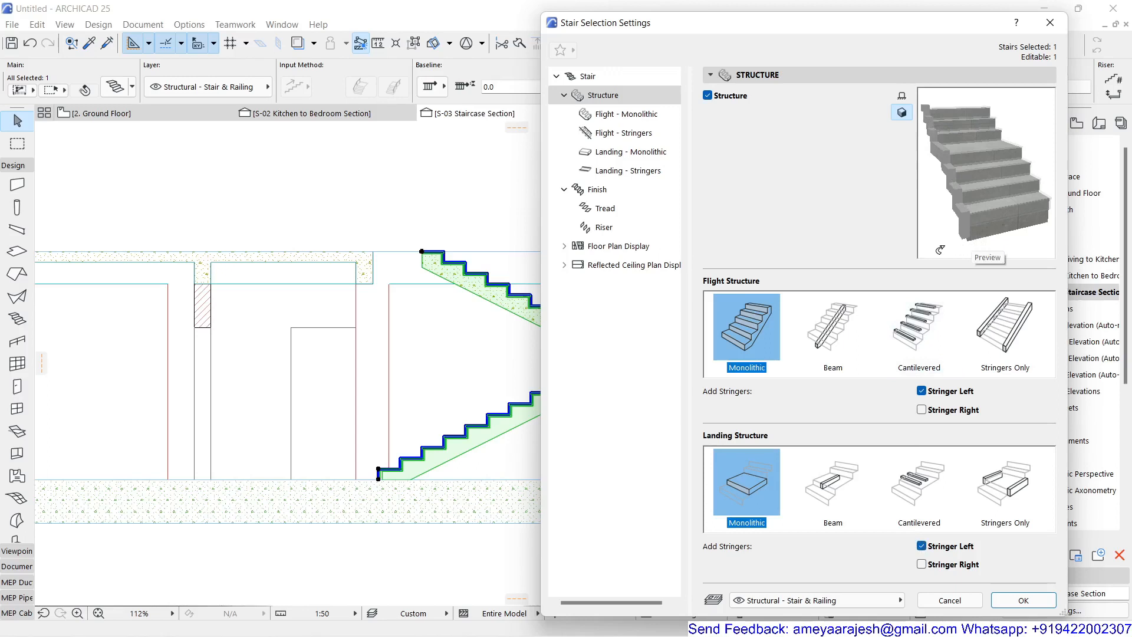
click(622, 142)
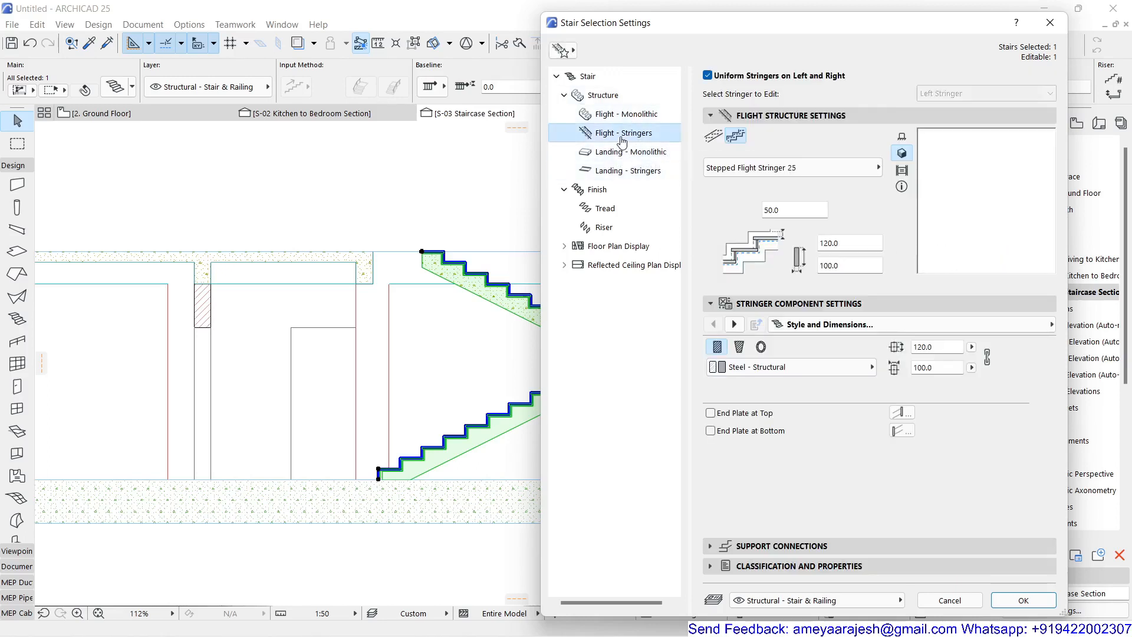
click(713, 138)
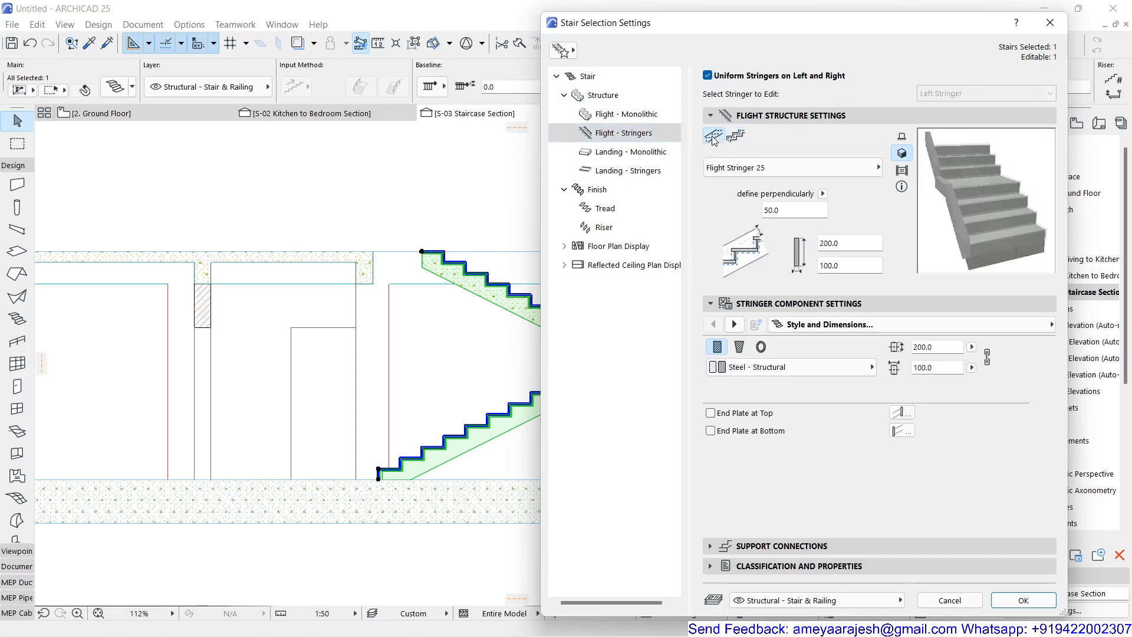
Step: Set the landing stringers to Reinforced Concrete - Structural with dimensions 350 and 230
click(619, 171)
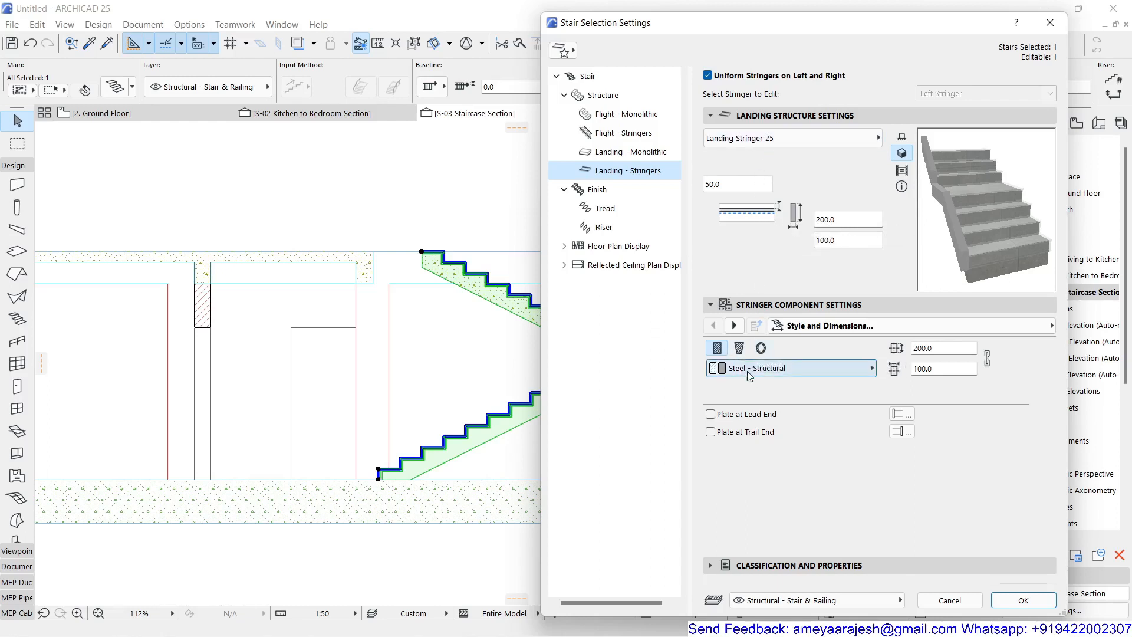
click(801, 370)
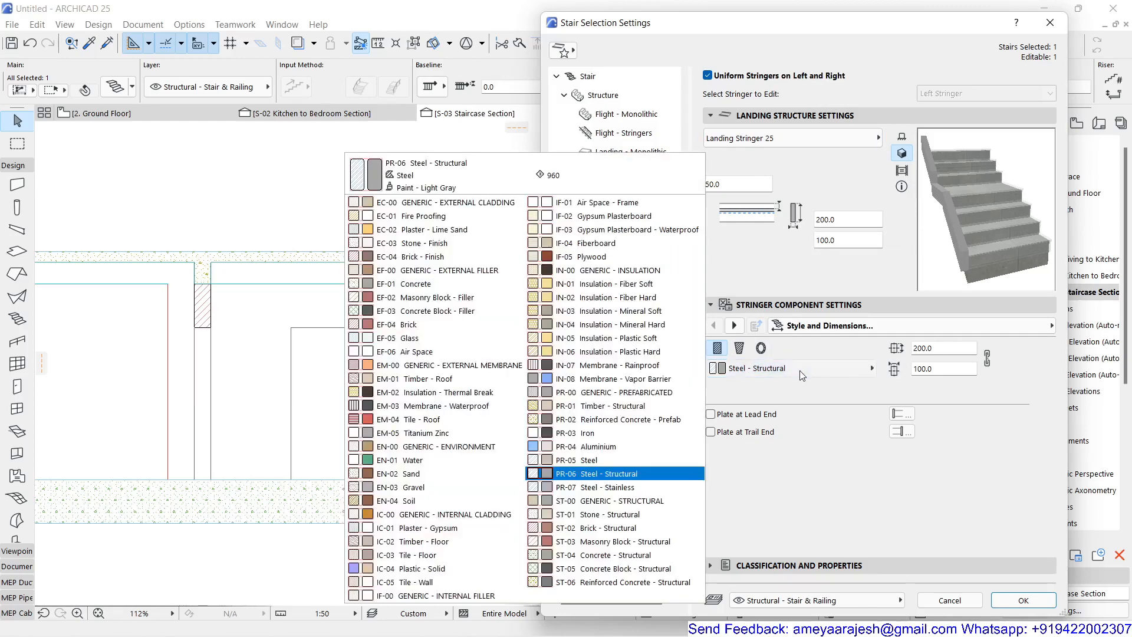
click(685, 577)
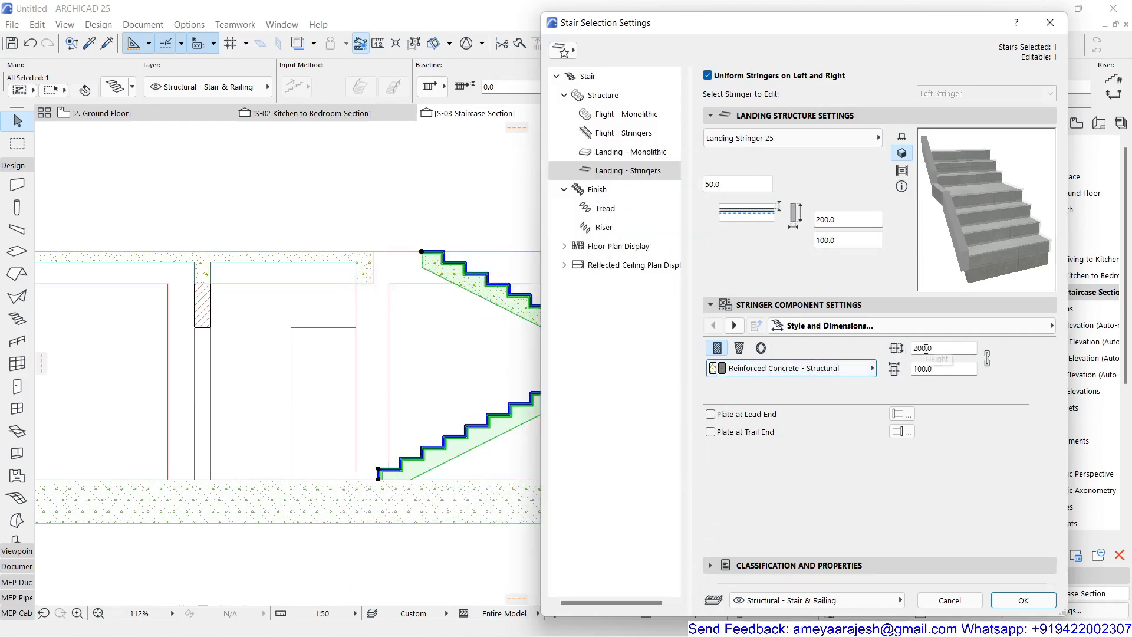
click(921, 368)
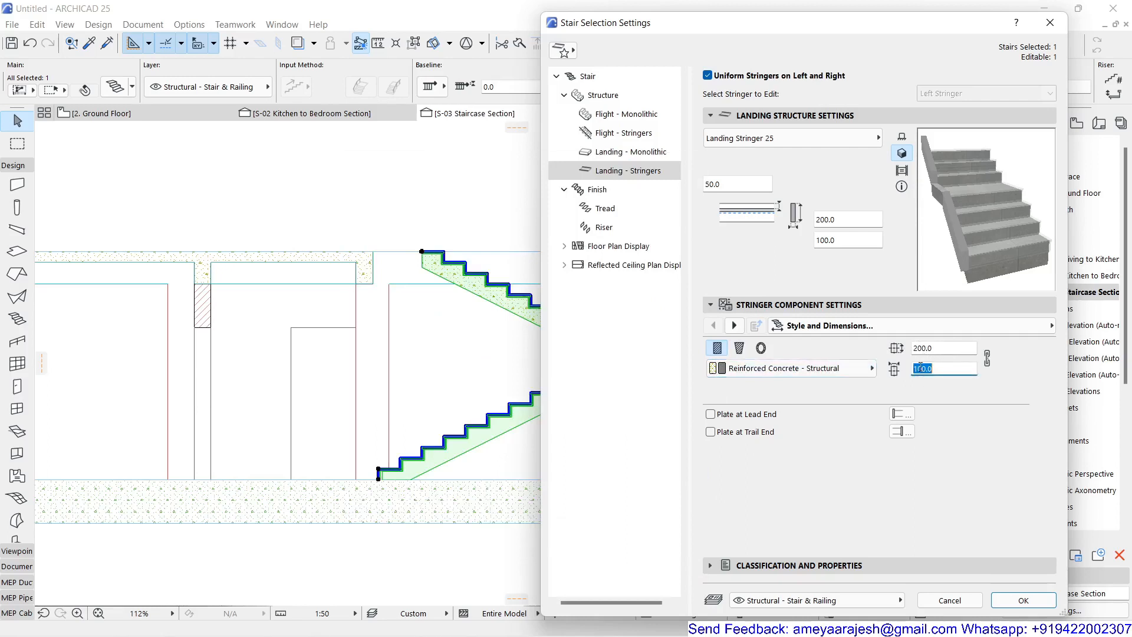
text(230)
click(923, 347)
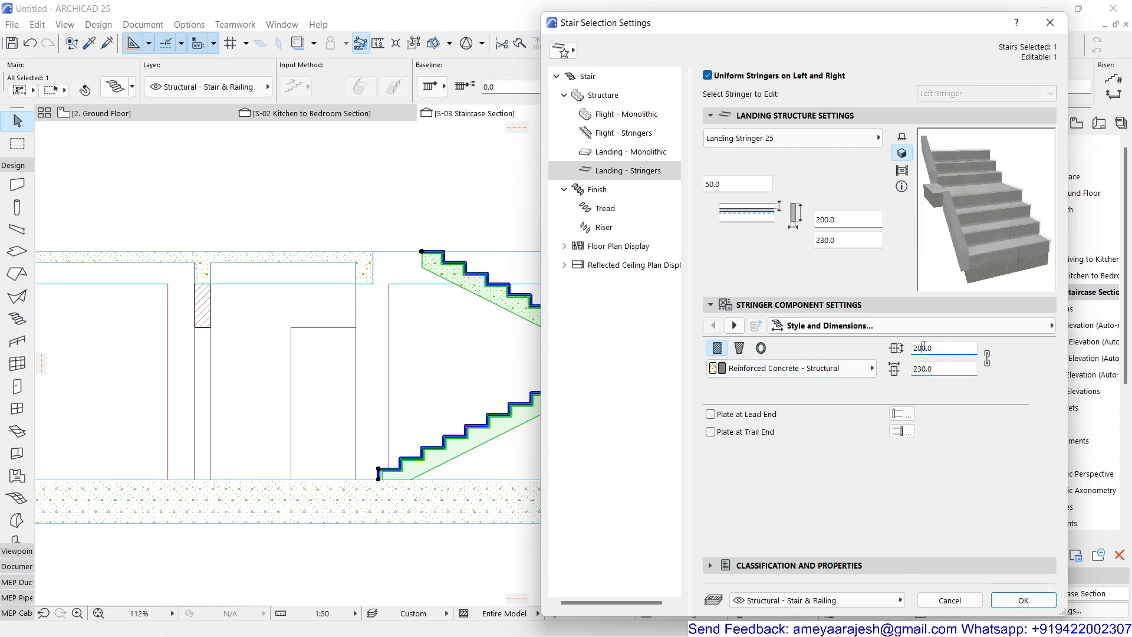
double_click(923, 347)
text(350)
key(Return)
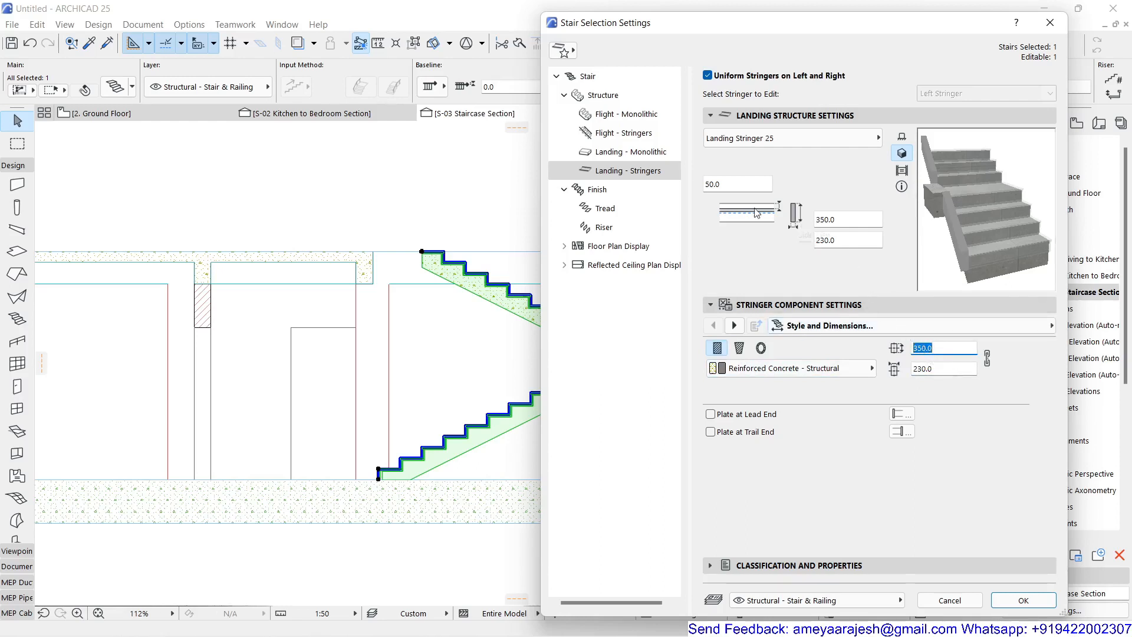
Step: Set the flight stringers to Reinforced Concrete - Structural with dimensions 350 and 230, and apply the stair settings
click(635, 133)
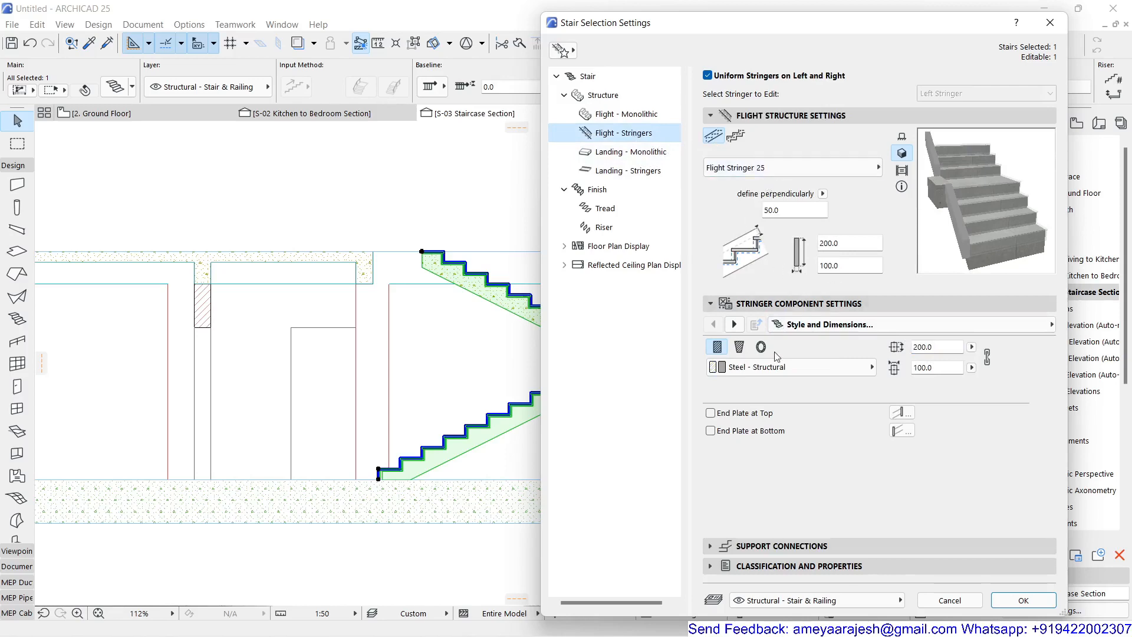
click(775, 371)
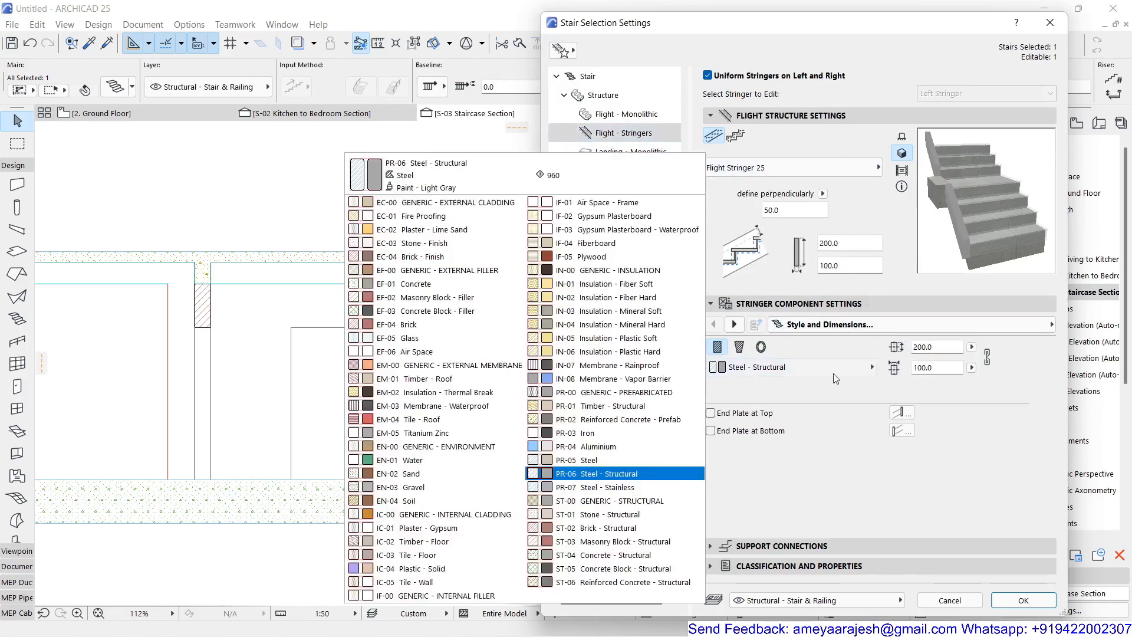
click(661, 582)
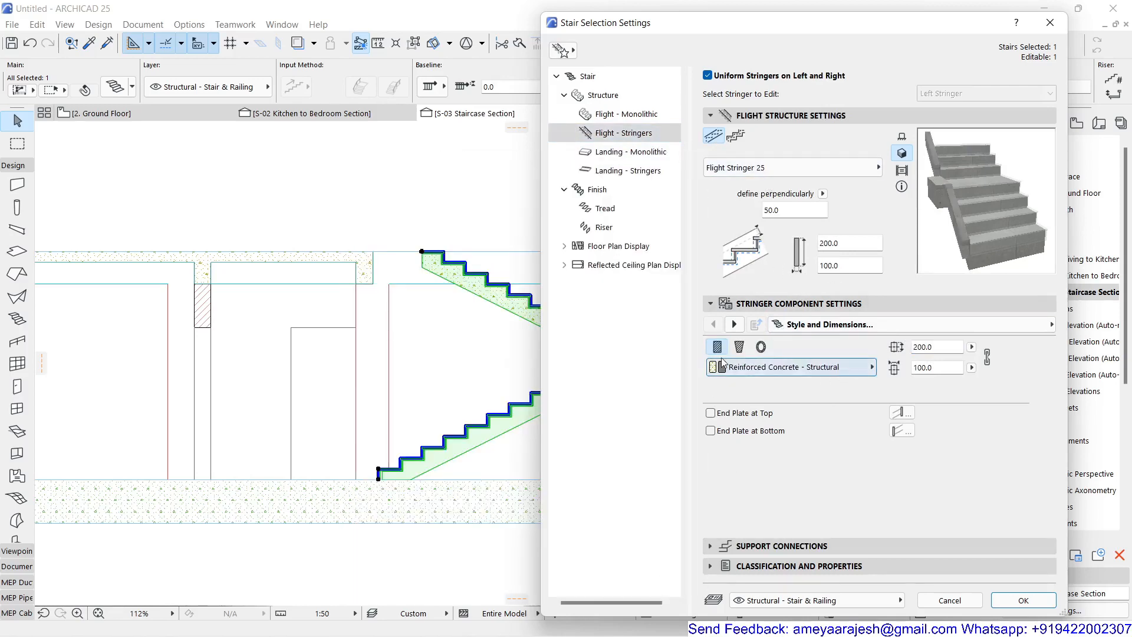
click(827, 266)
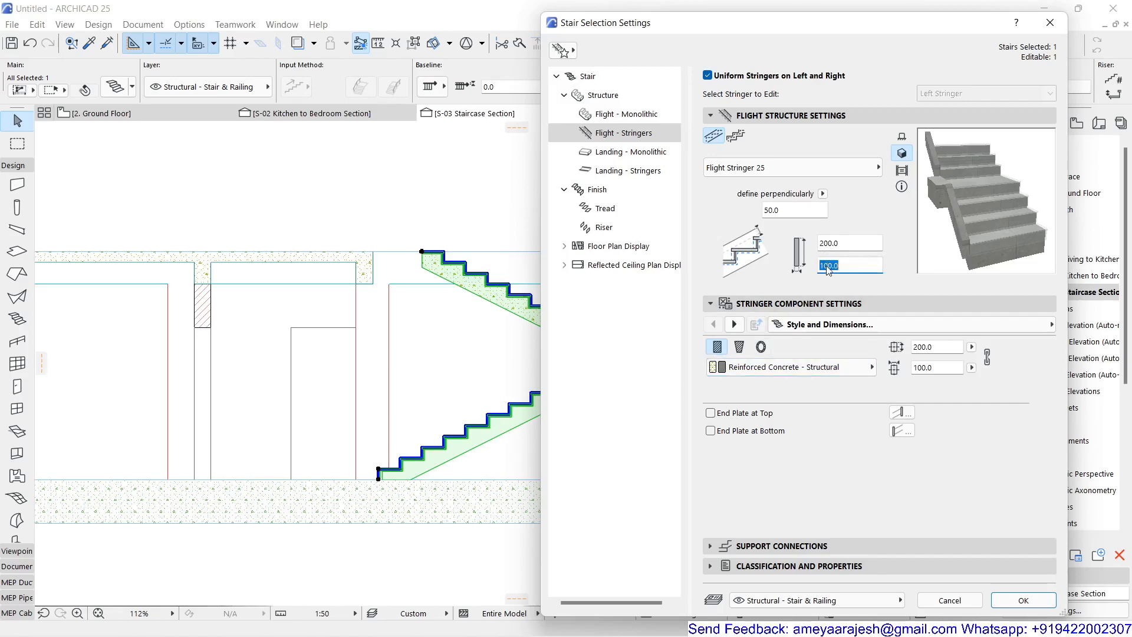
click(922, 367)
text(230)
click(916, 346)
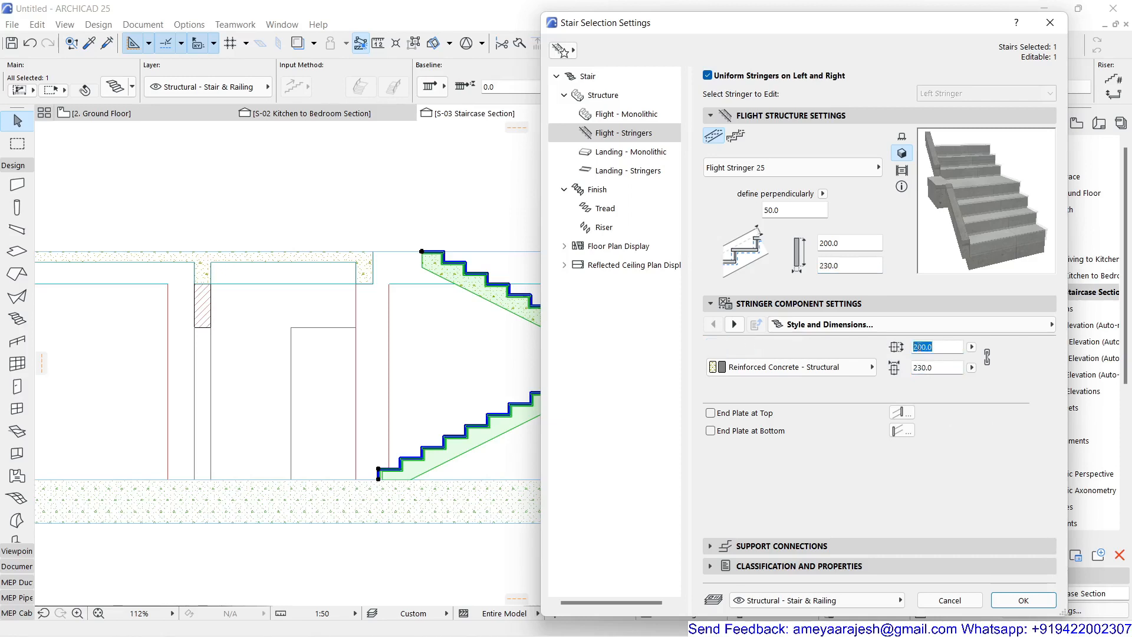
double_click(919, 347)
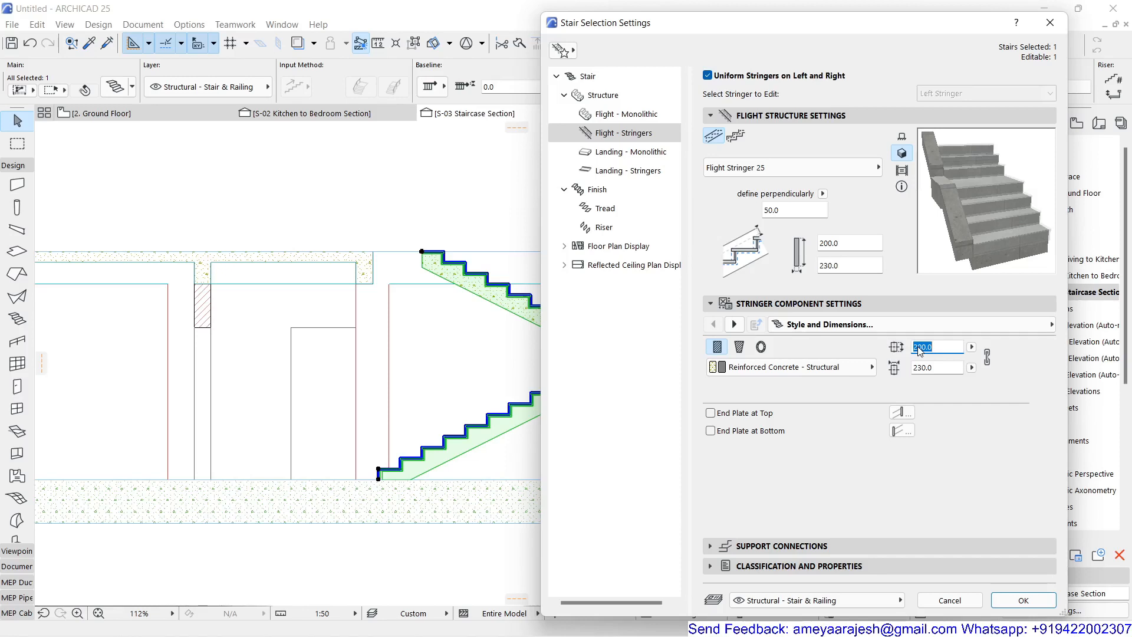
text(350)
key(Return)
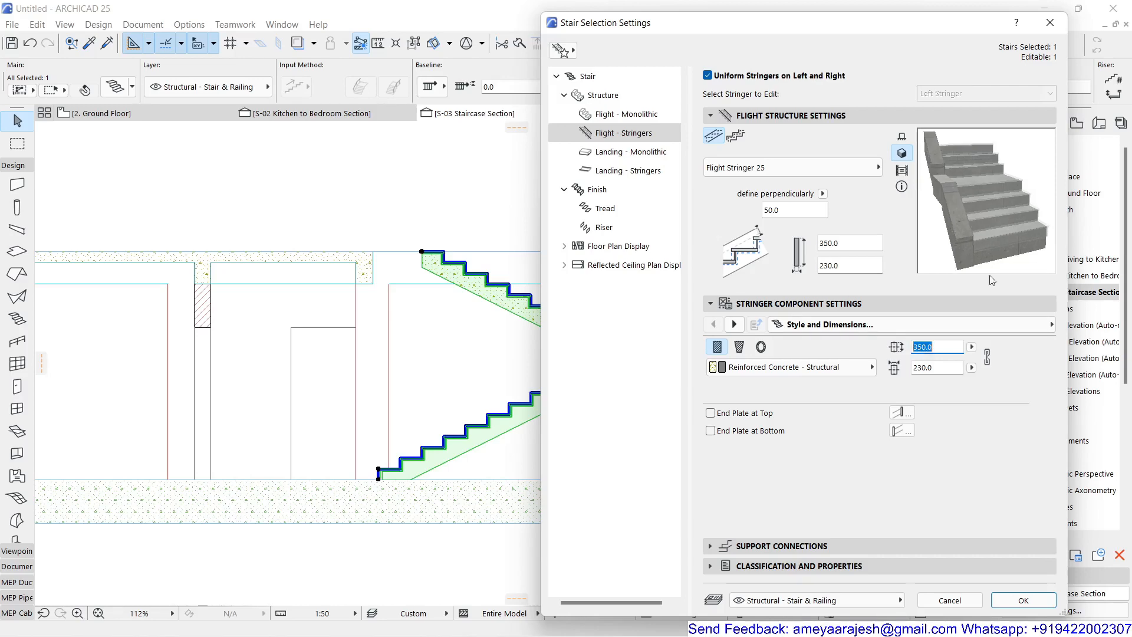
click(1023, 600)
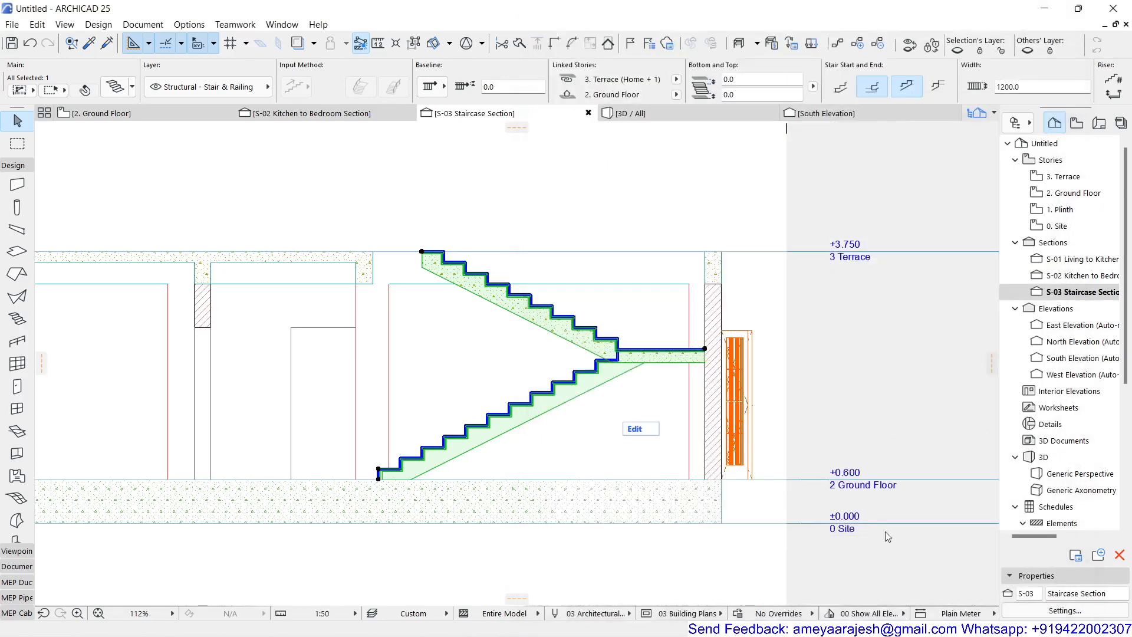
Step: Set the perpendicular offset of the flight stringers and the landing stringers to 0, then apply the stair settings
scroll(703, 372, up, 5)
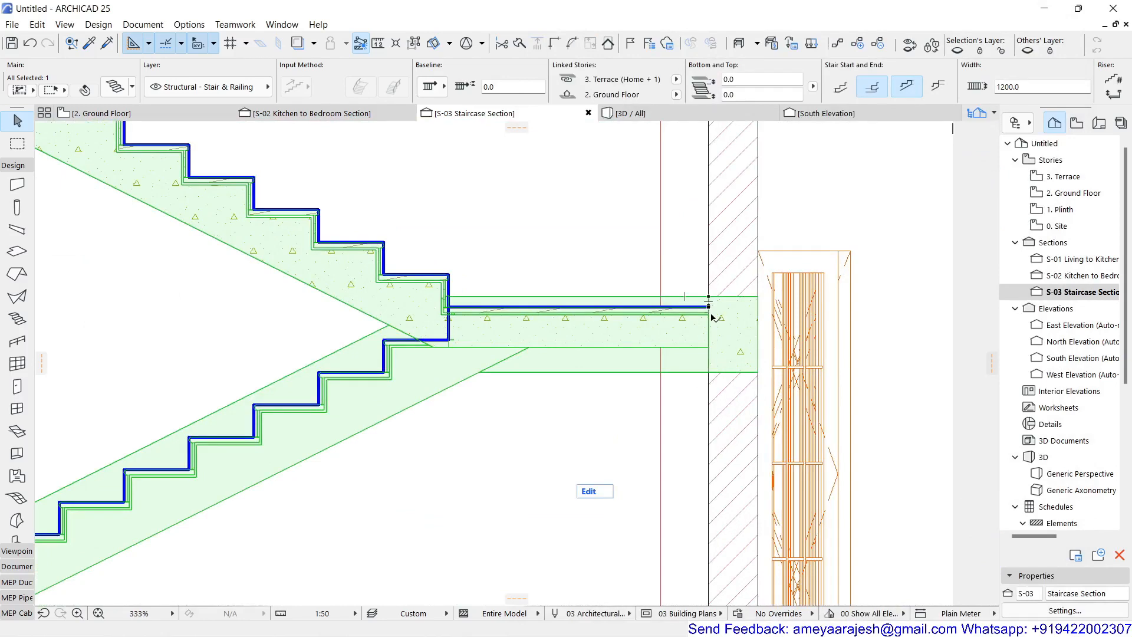
click(118, 87)
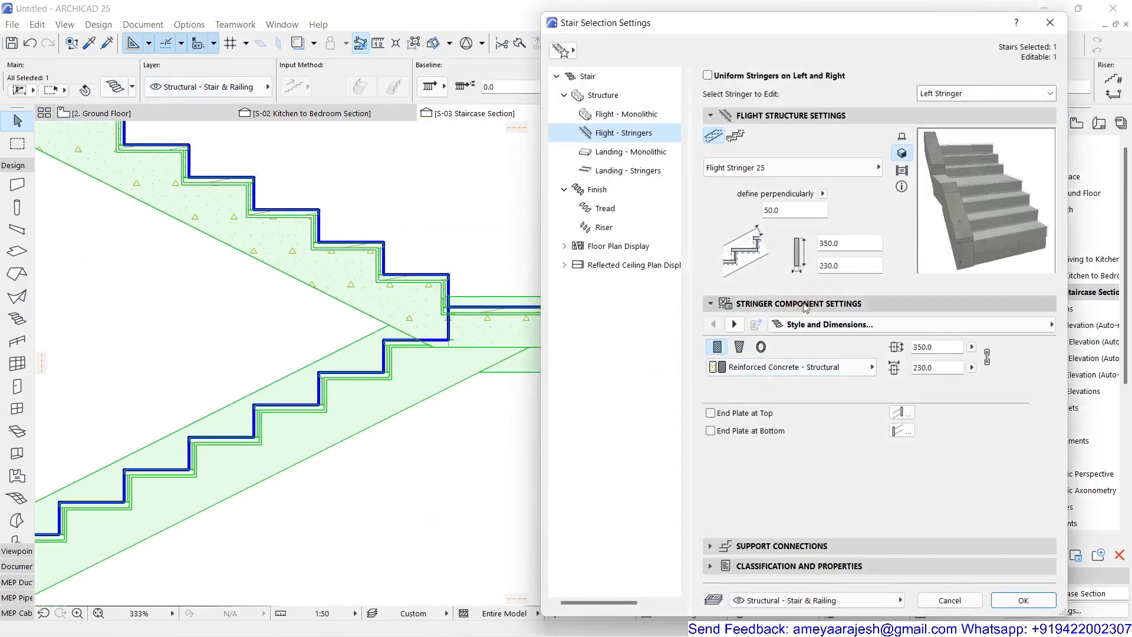
click(771, 211)
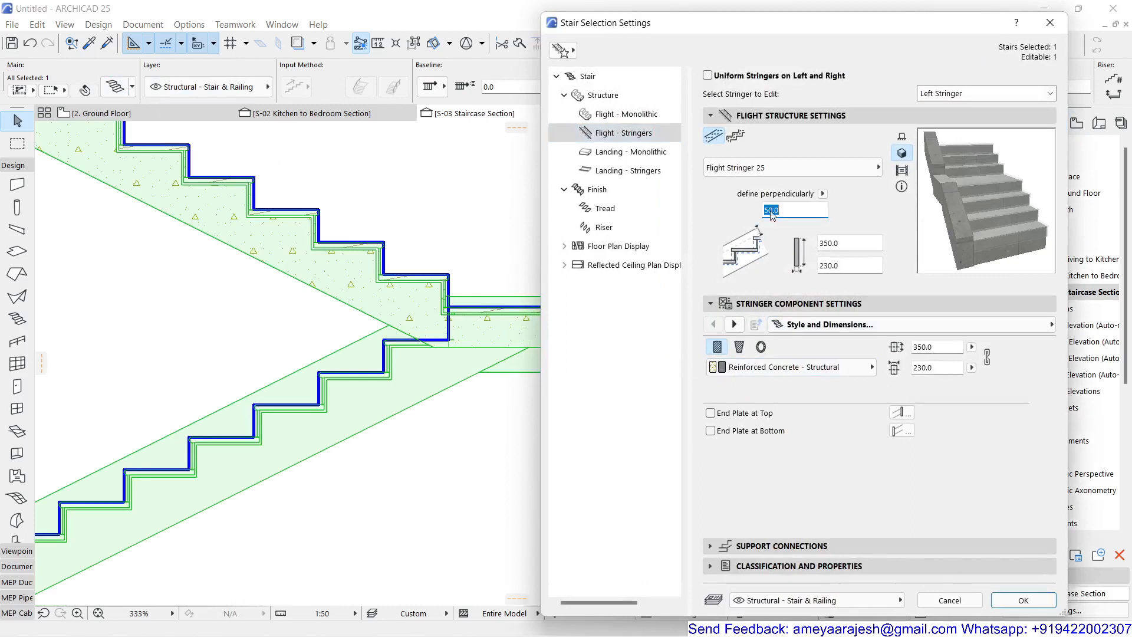
text(0)
click(628, 170)
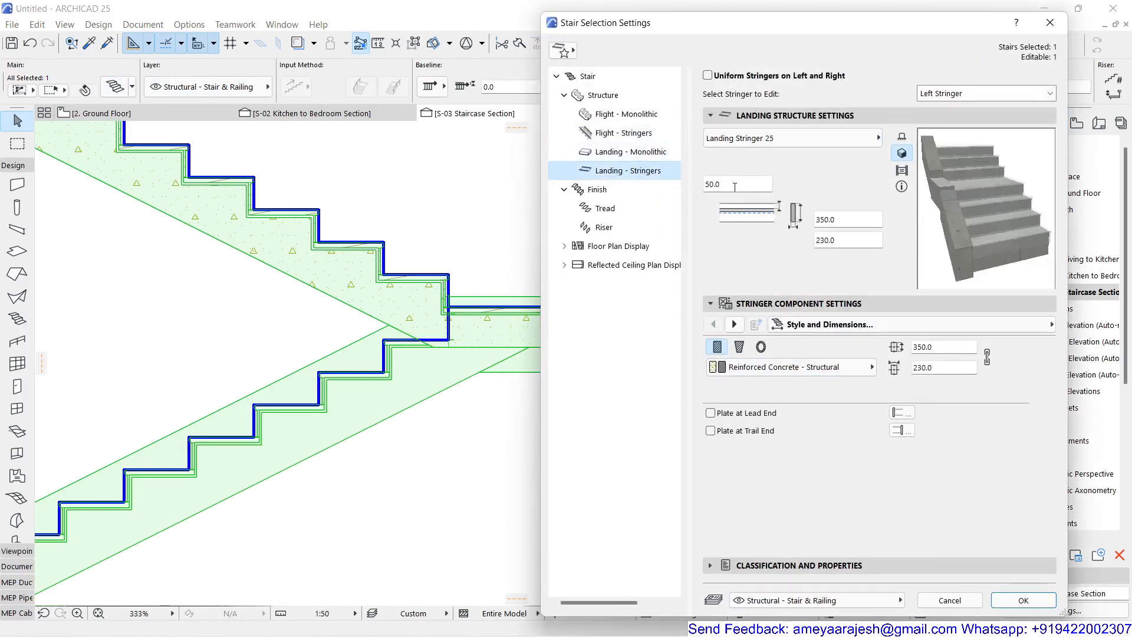
click(735, 185)
text(0)
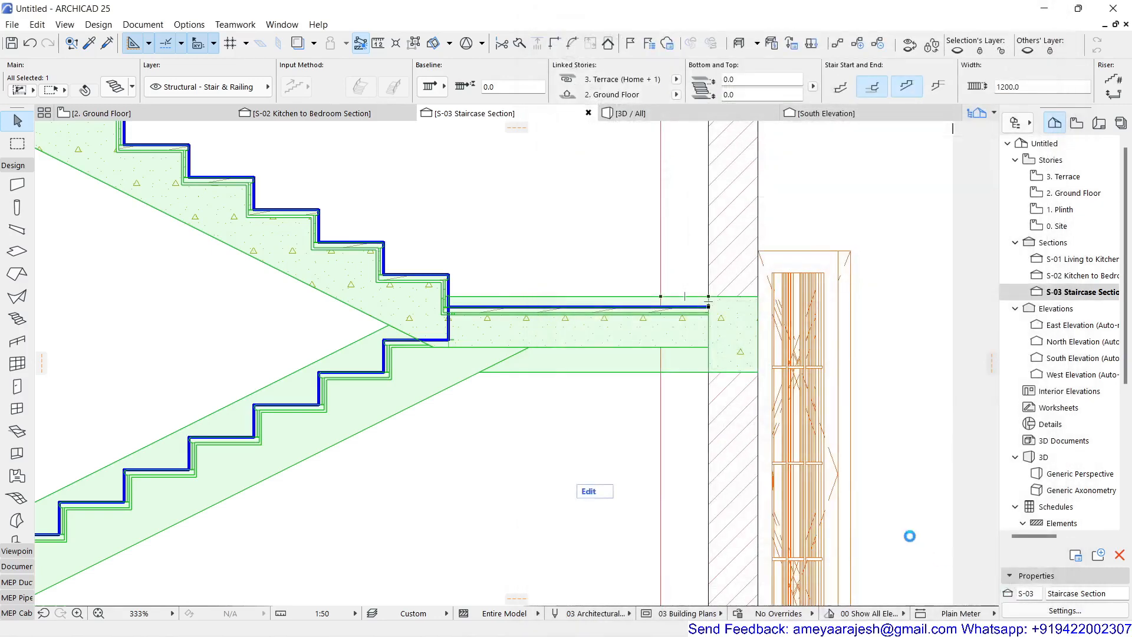
click(1011, 604)
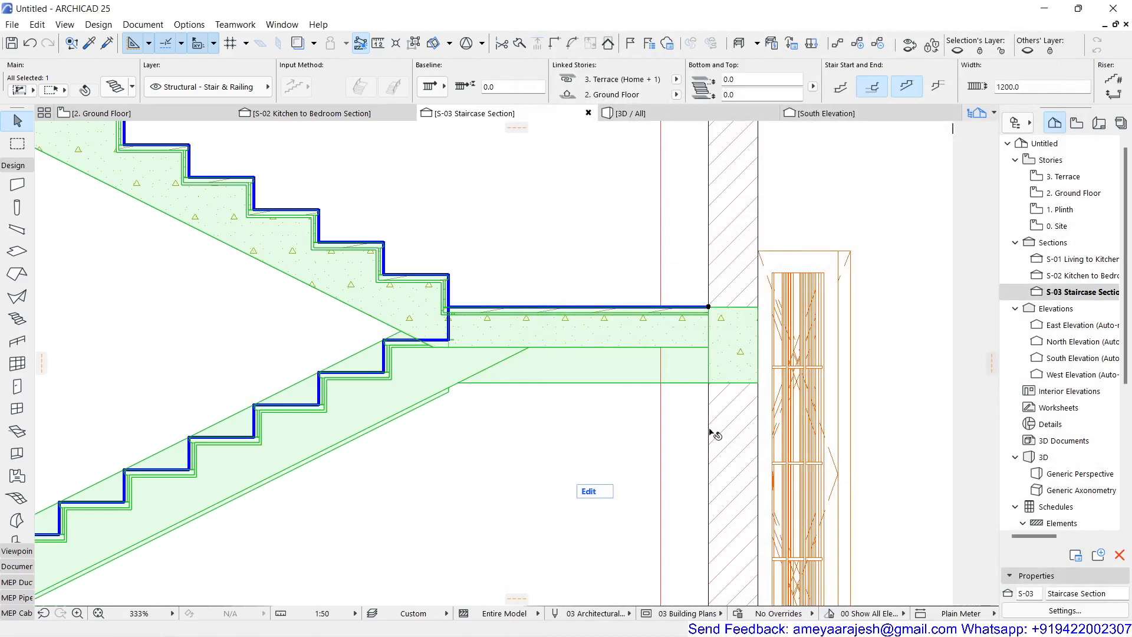
Step: Deselect the stair and inspect the new stringers along the flights and landing in the Staircase Section
scroll(713, 436, down, 5)
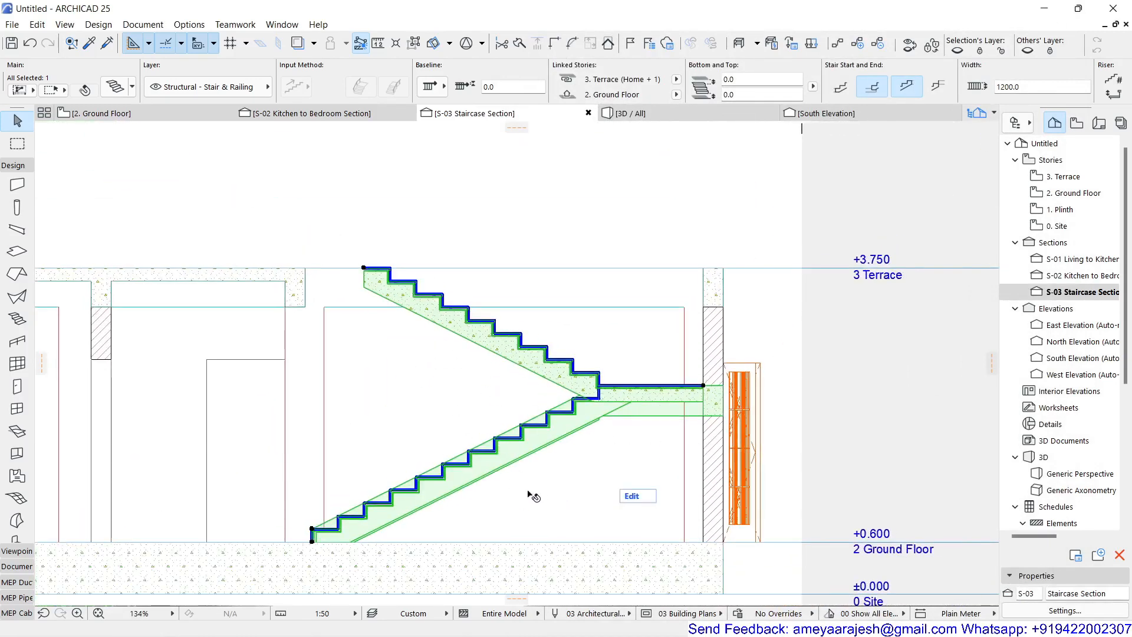
click(782, 343)
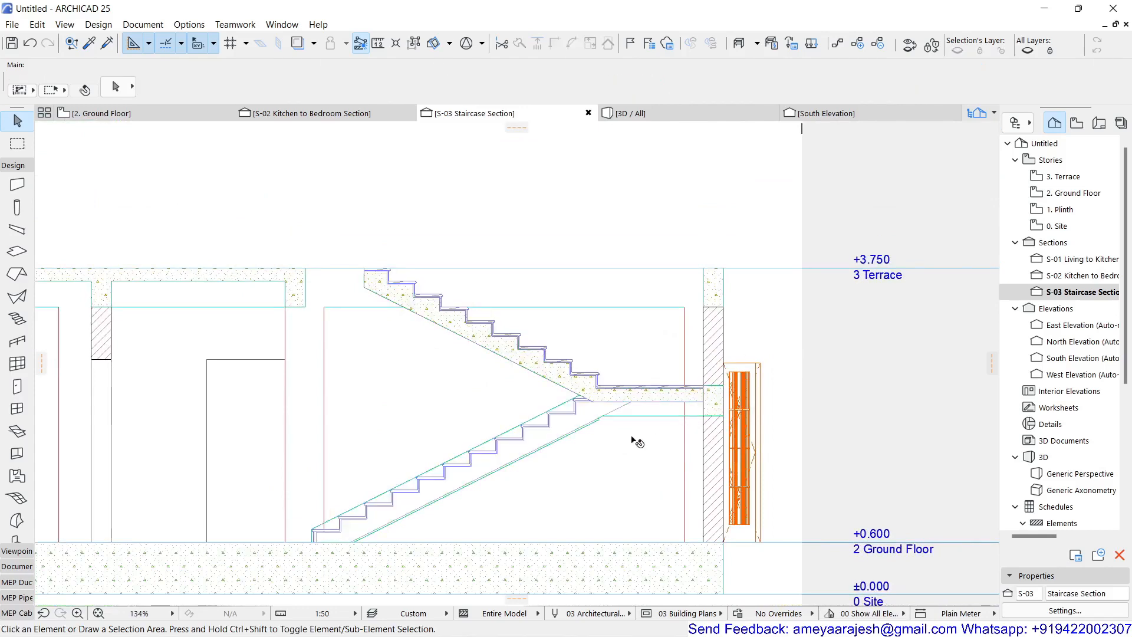
scroll(637, 441, up, 4)
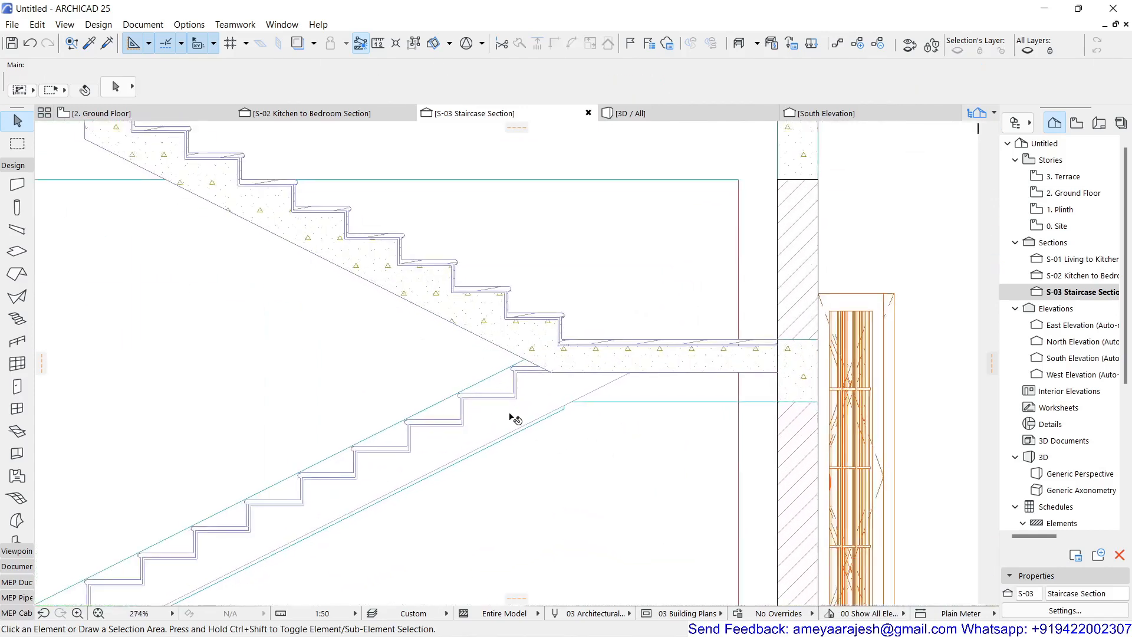
scroll(512, 416, down, 3)
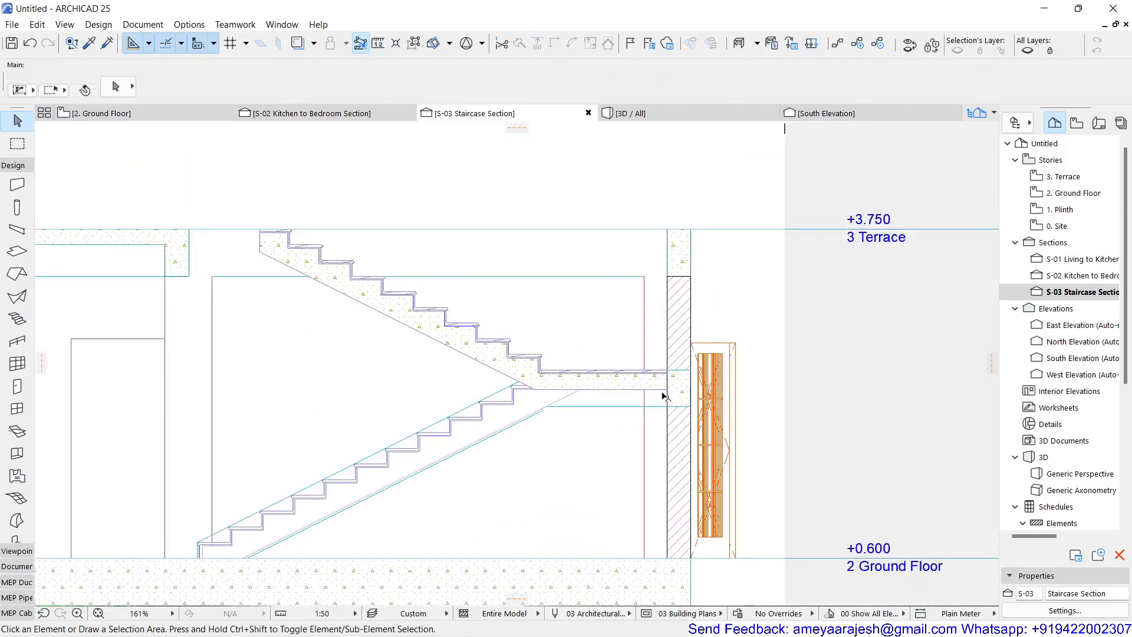
mouse_move(319, 263)
mouse_move(587, 326)
Step: On the Ground Floor plan, draw a closed polyline rectangle about 3000 by 150 mm right of the building
click(107, 115)
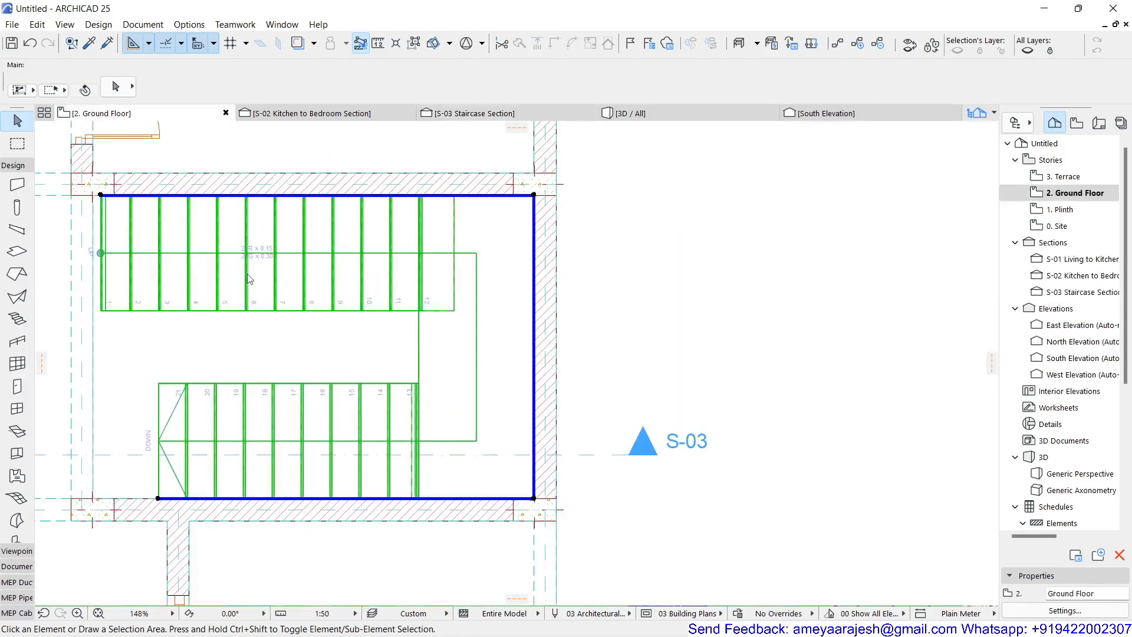
click(597, 355)
scroll(594, 378, down, 5)
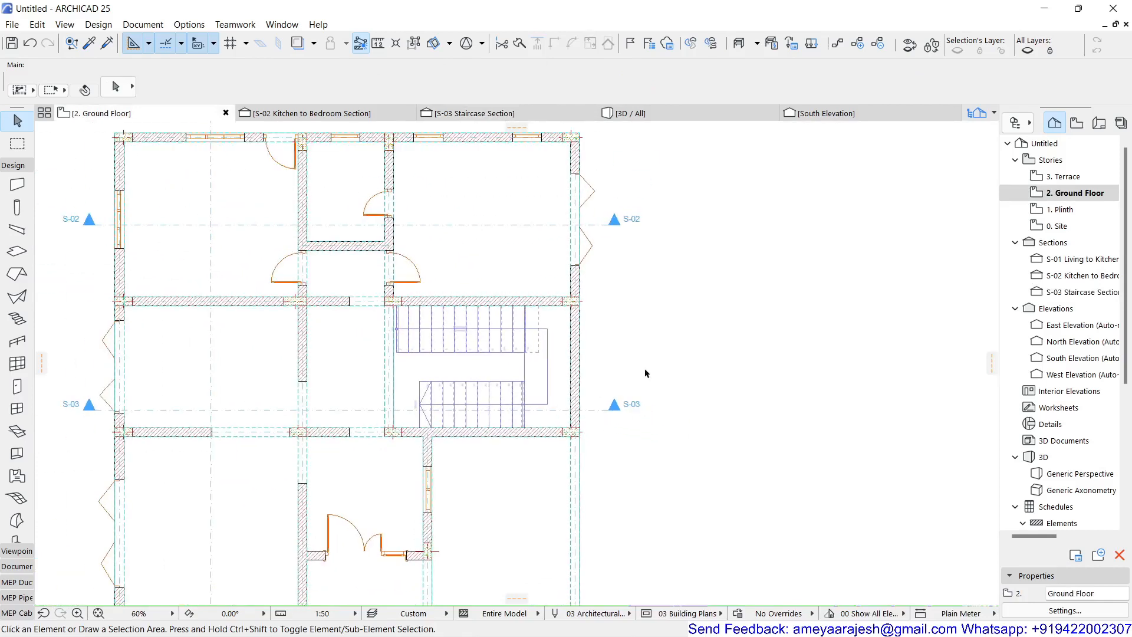
middle_drag(645, 373, 452, 321)
scroll(457, 318, down, 3)
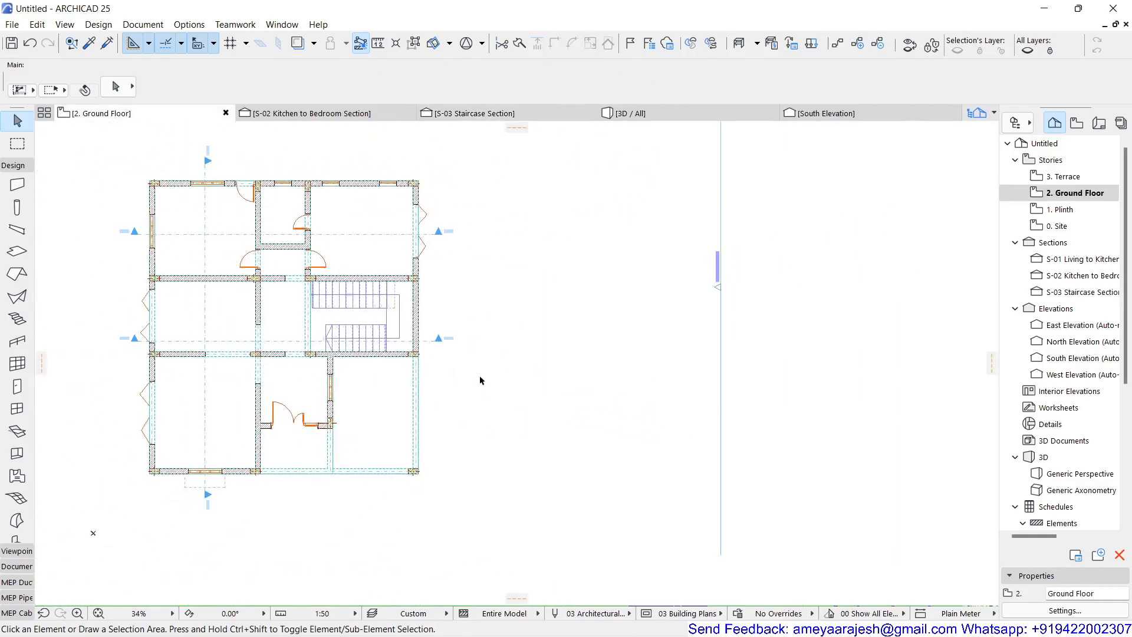
scroll(479, 375, up, 1)
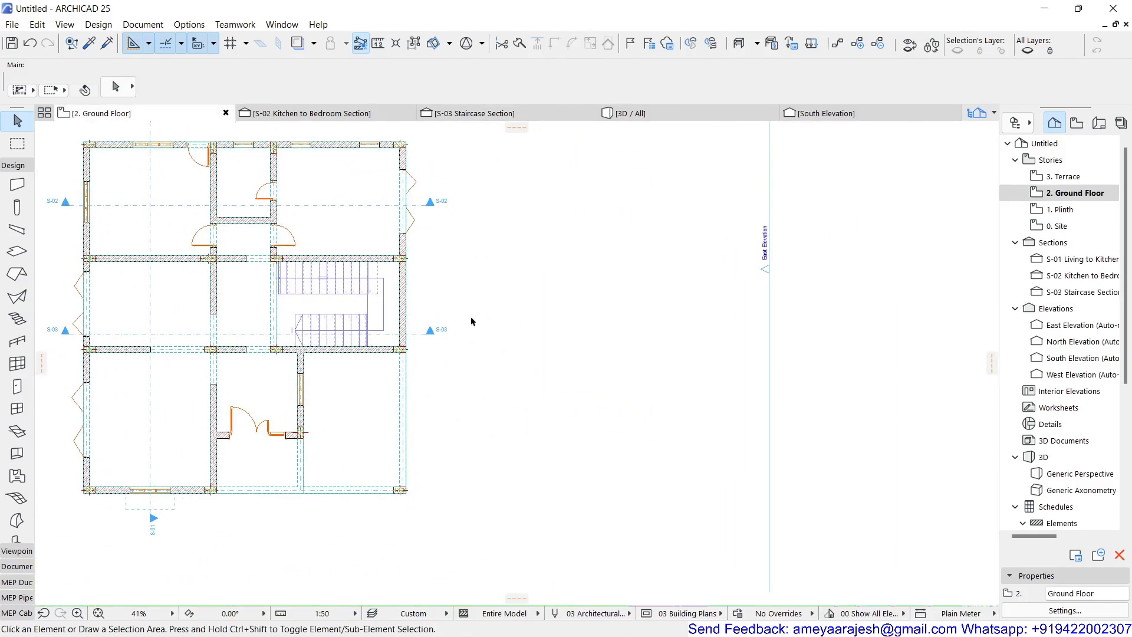
scroll(454, 279, up, 2)
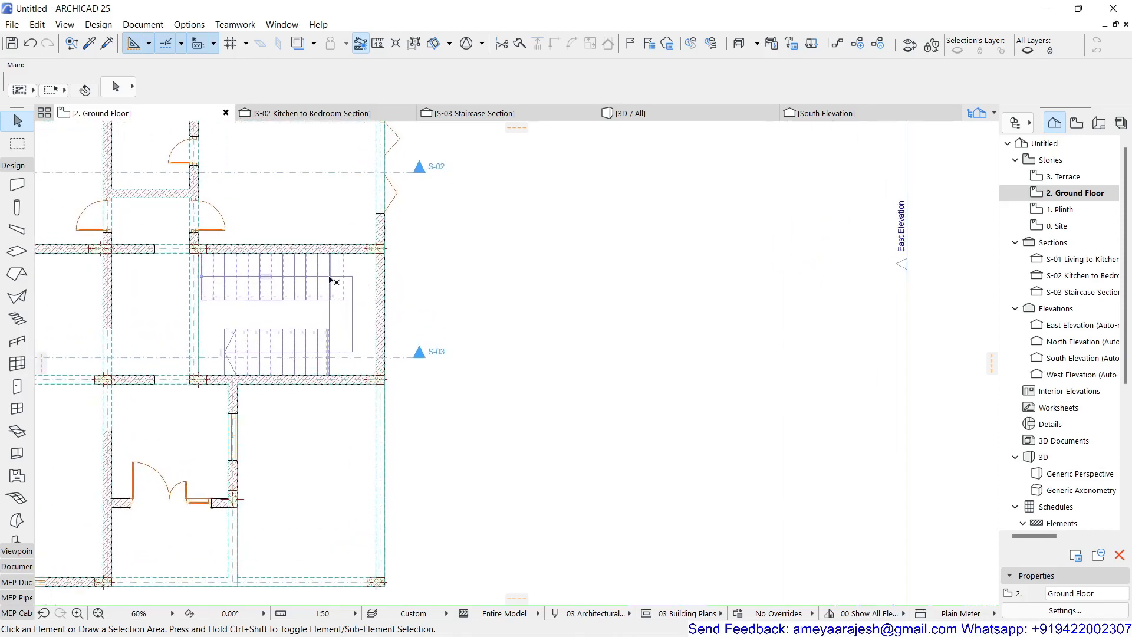
click(6, 172)
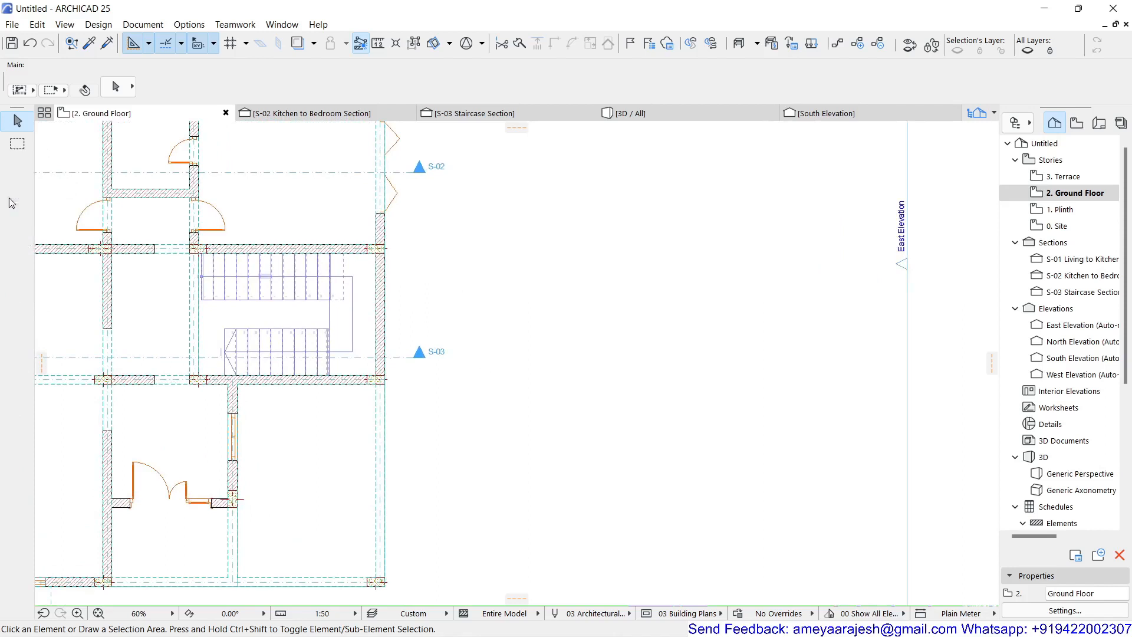
click(11, 197)
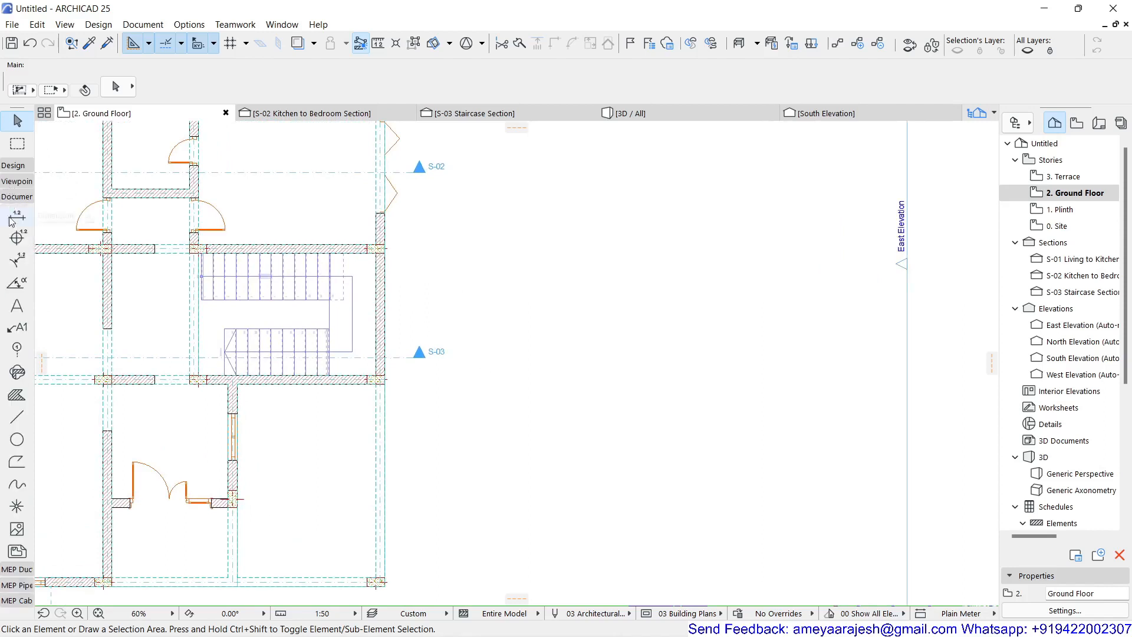
click(17, 416)
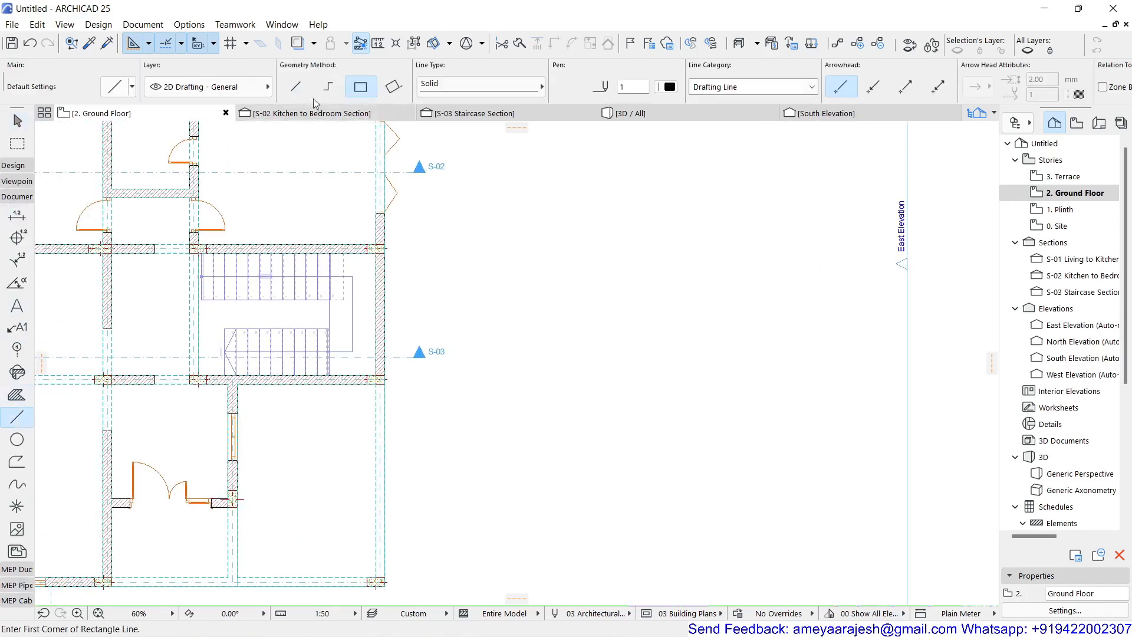
click(328, 87)
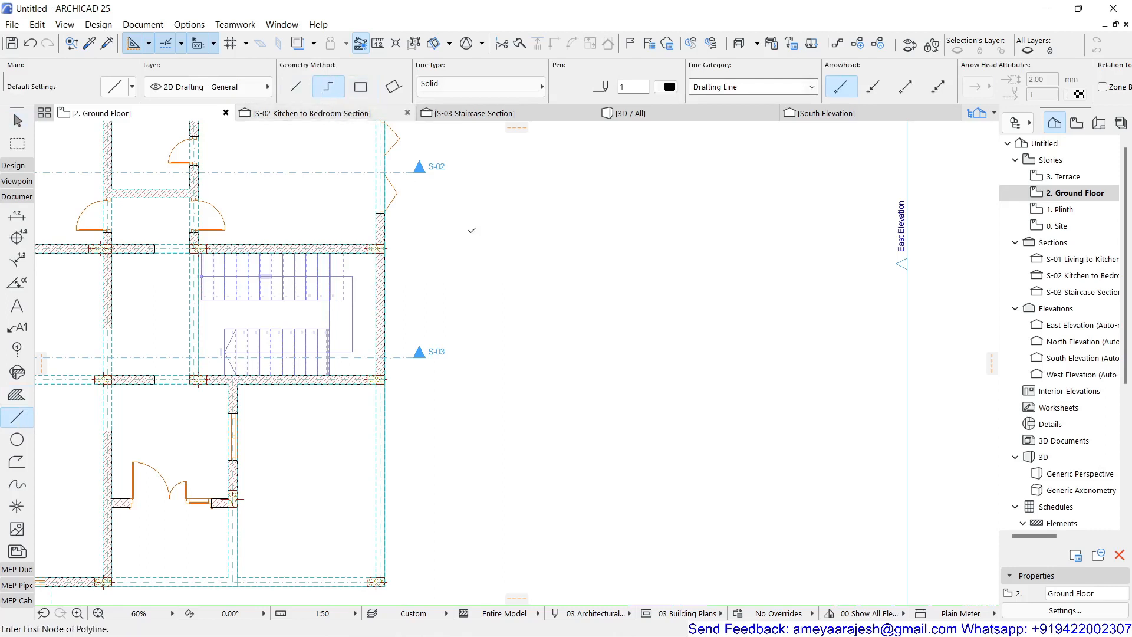
click(504, 276)
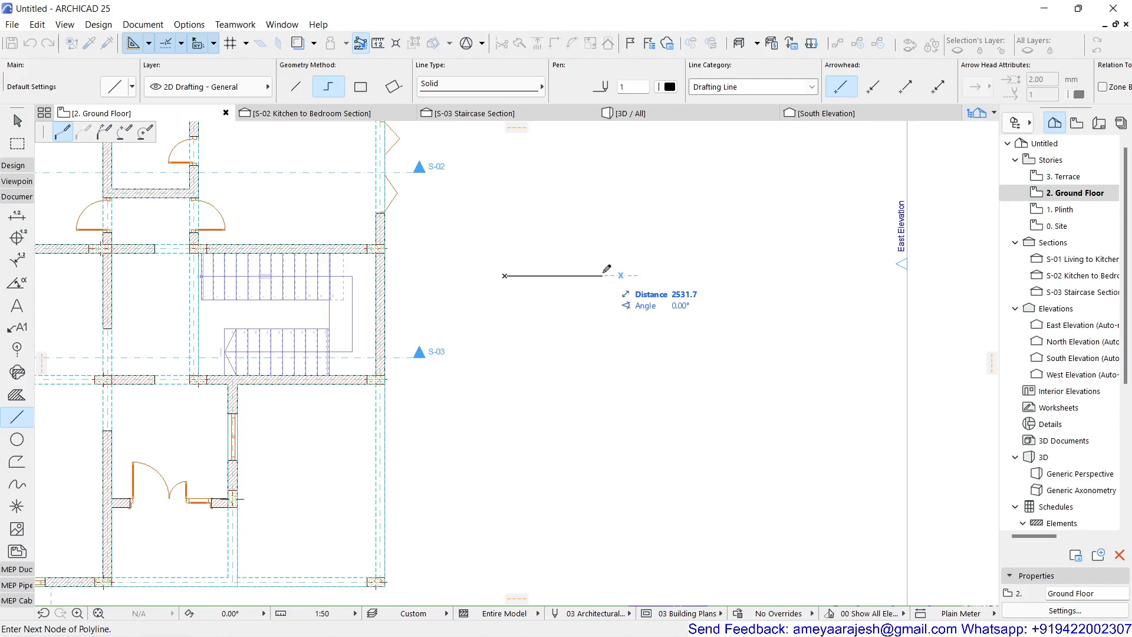
text(3)
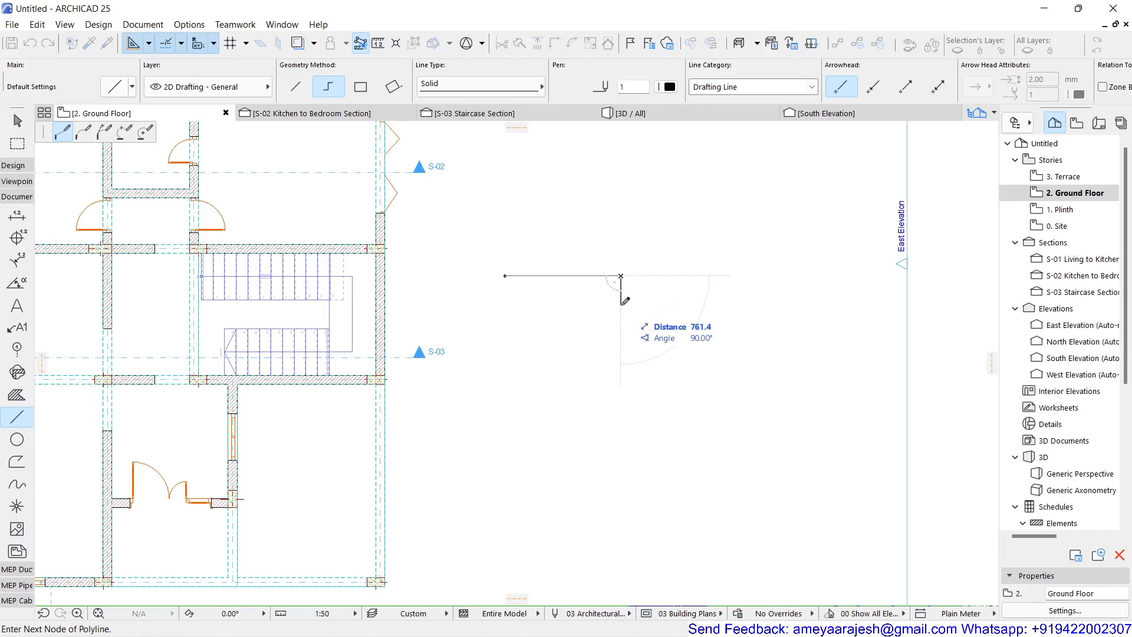
text(150)
key(Return)
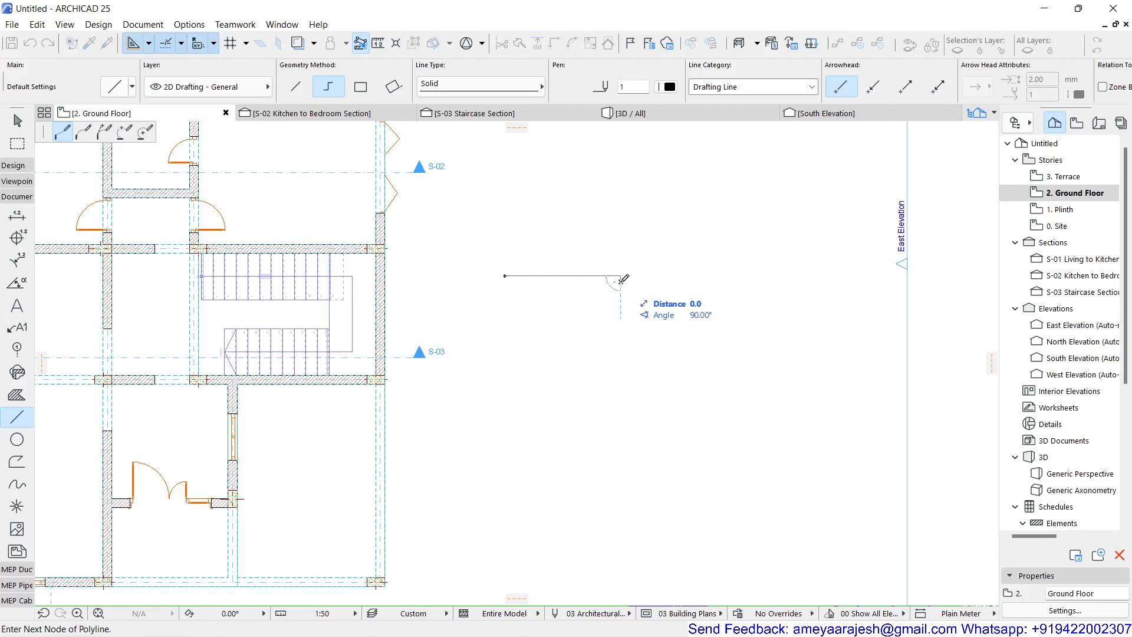
click(507, 281)
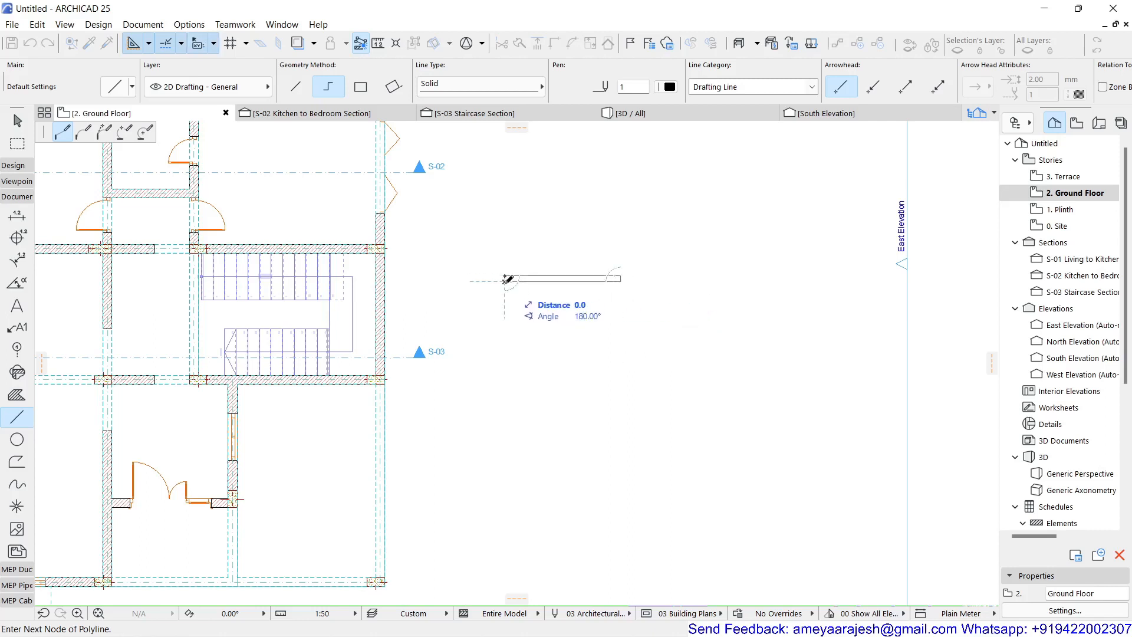
click(507, 275)
Step: Set the Stair tool defaults to 21 risers of 150 mm and place a new stair at the rectangle's left end
scroll(529, 286, up, 5)
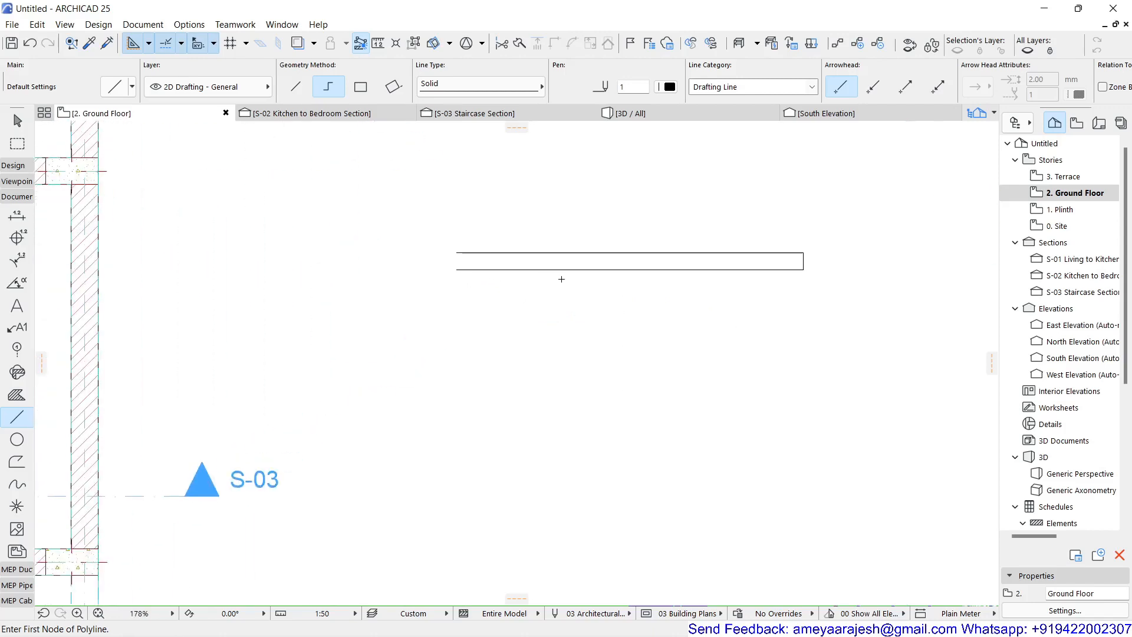
middle_drag(561, 279, 500, 350)
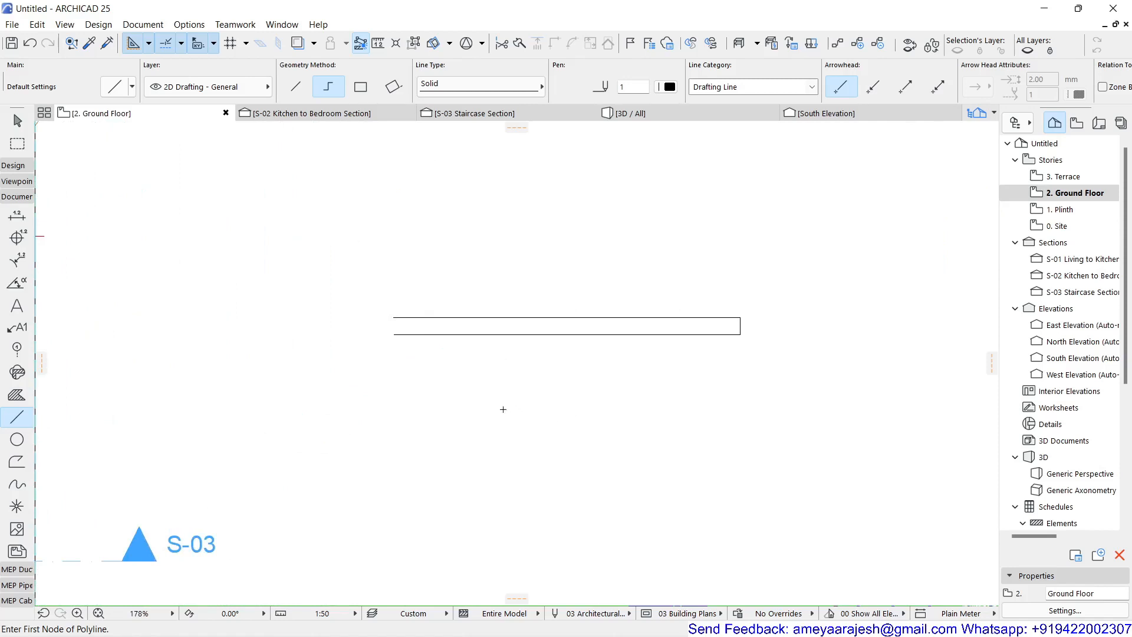
click(14, 166)
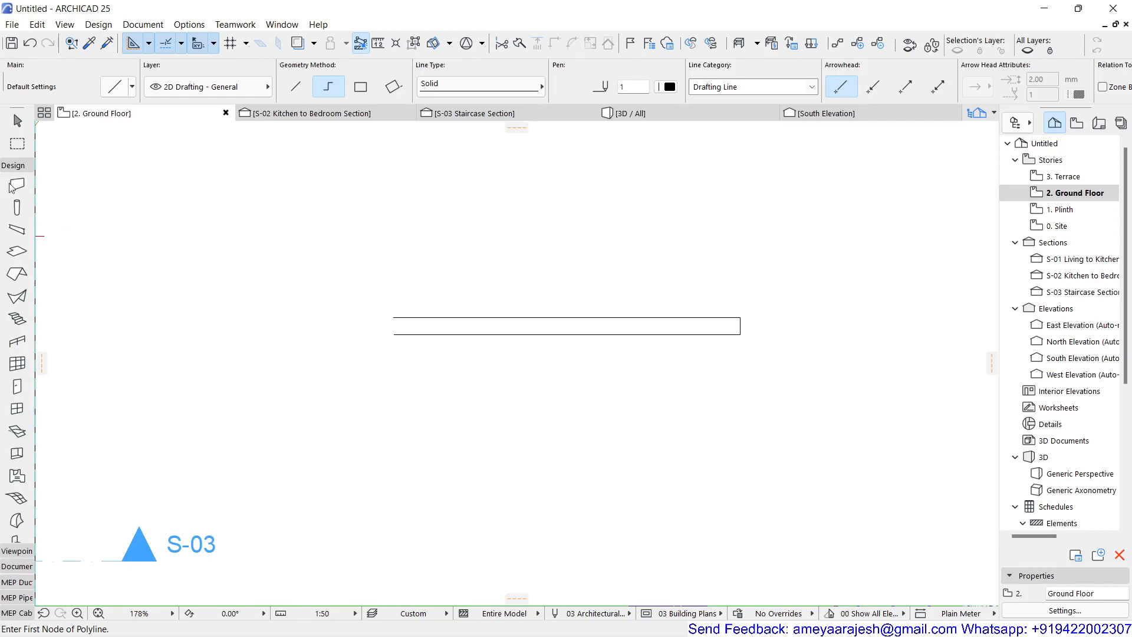
click(16, 320)
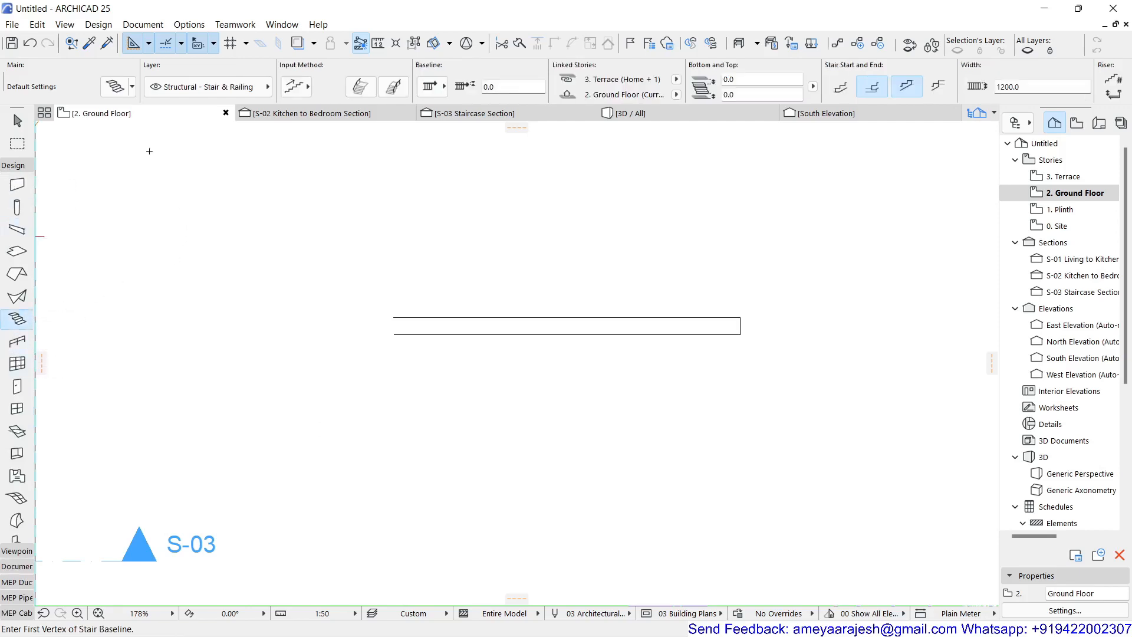
click(115, 87)
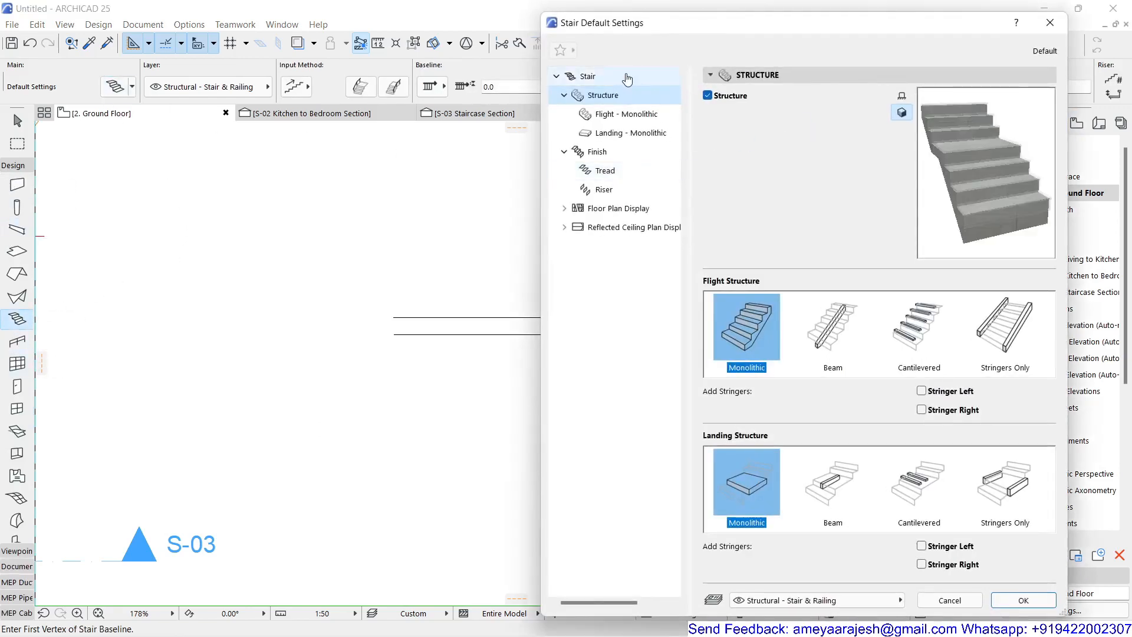
click(591, 76)
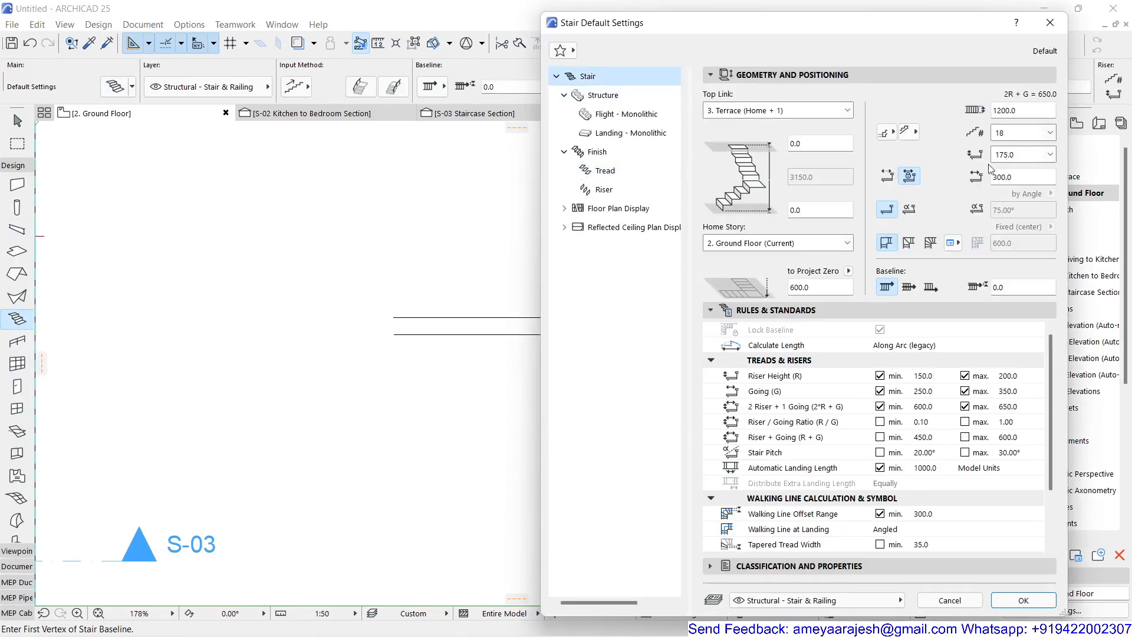
click(1021, 137)
click(1013, 187)
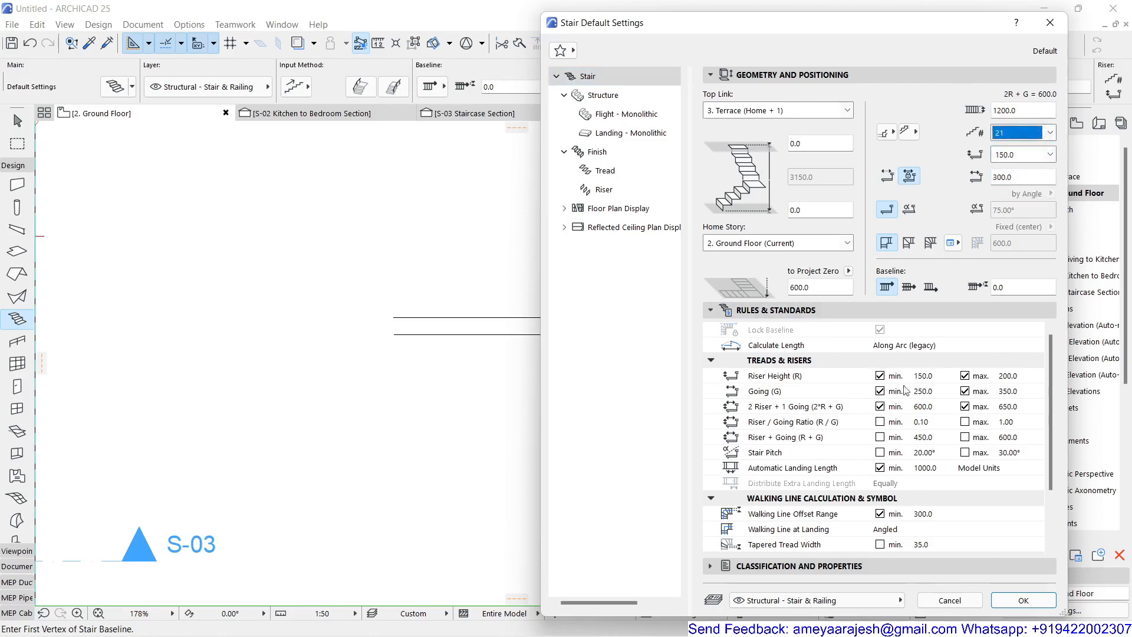
click(1023, 601)
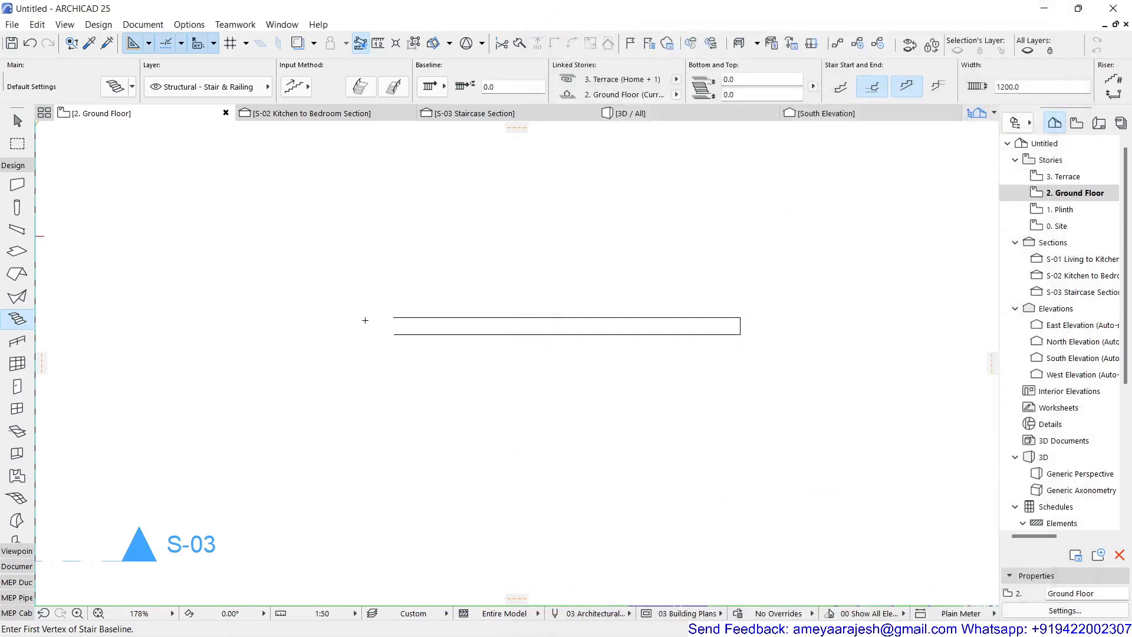
click(393, 317)
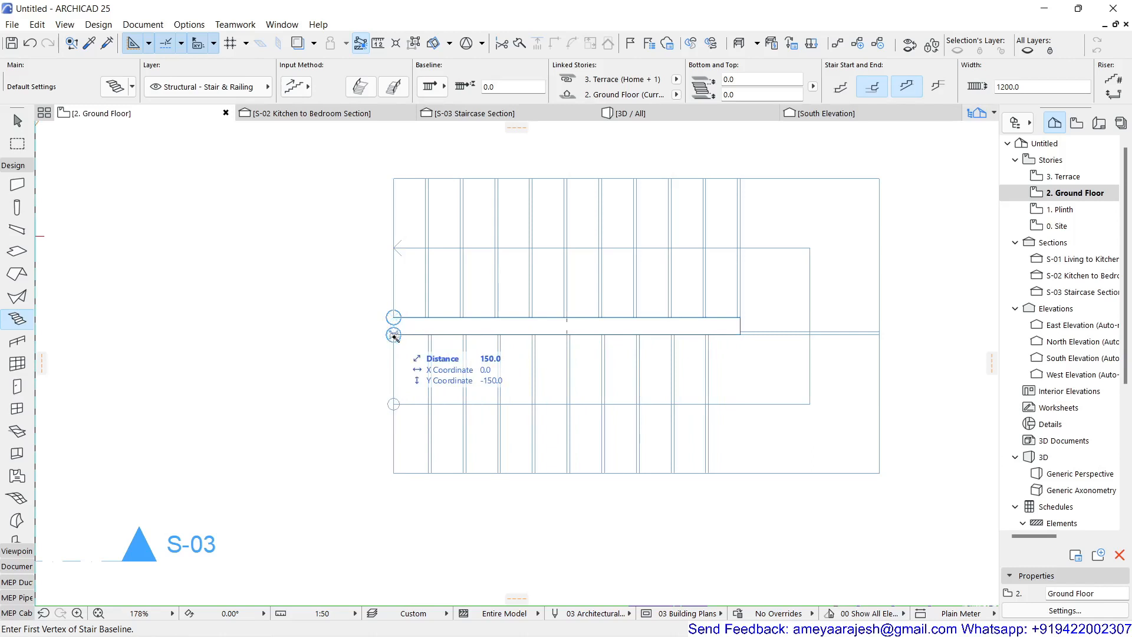
double_click(394, 335)
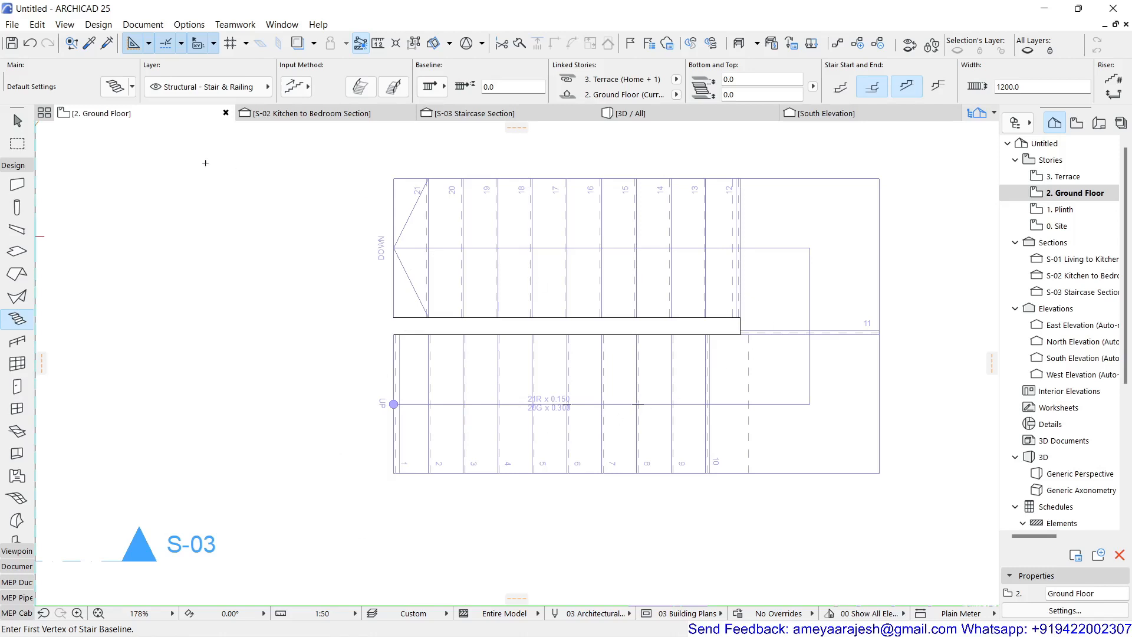
Step: Select the new stair and examine it in a 3D view, zooming and orbiting around it
click(27, 124)
click(512, 290)
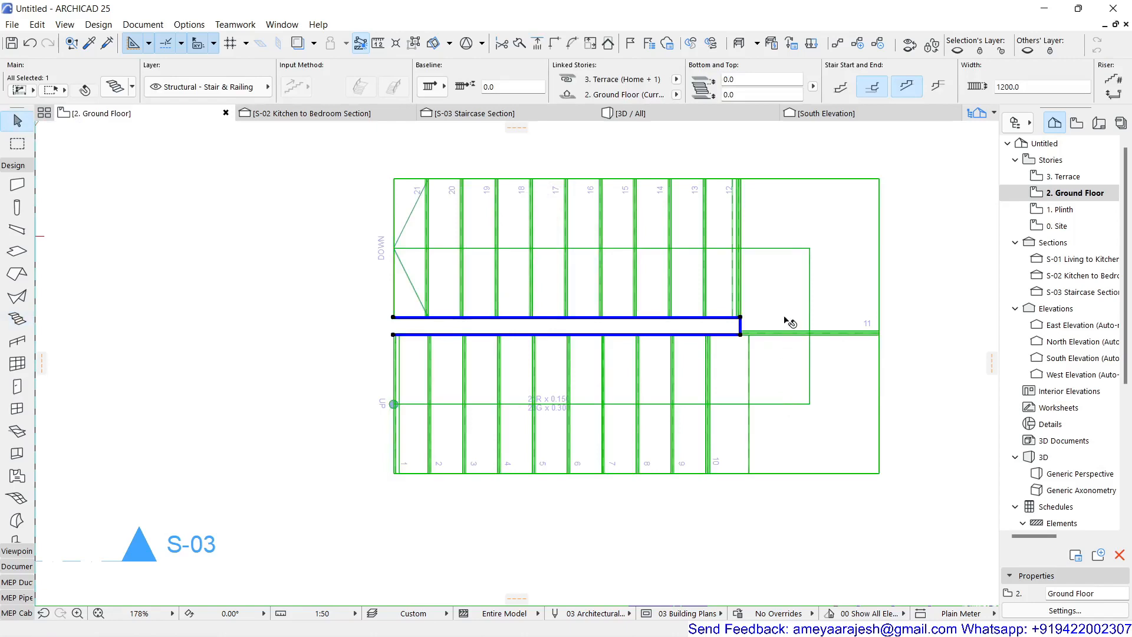
scroll(780, 334, up, 3)
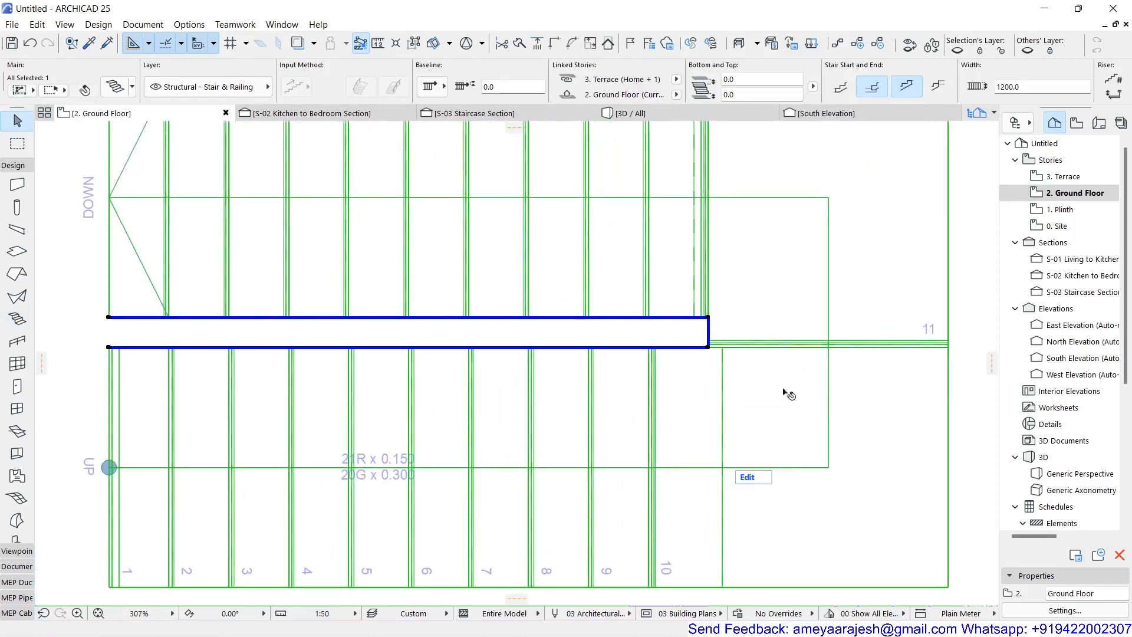
scroll(779, 350, down, 3)
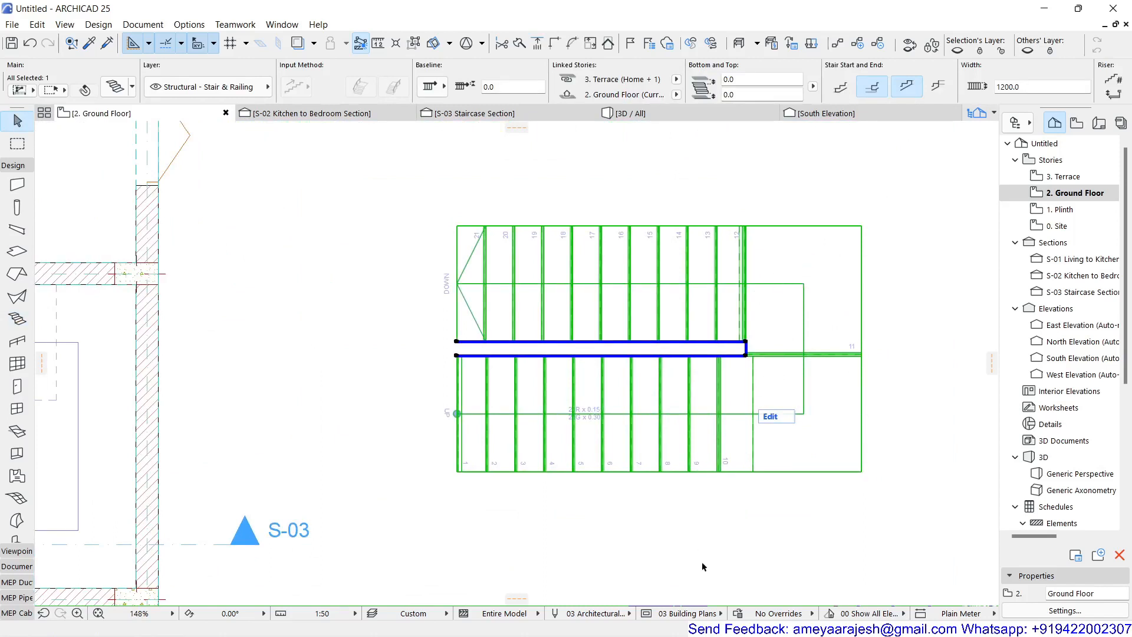
key(F5)
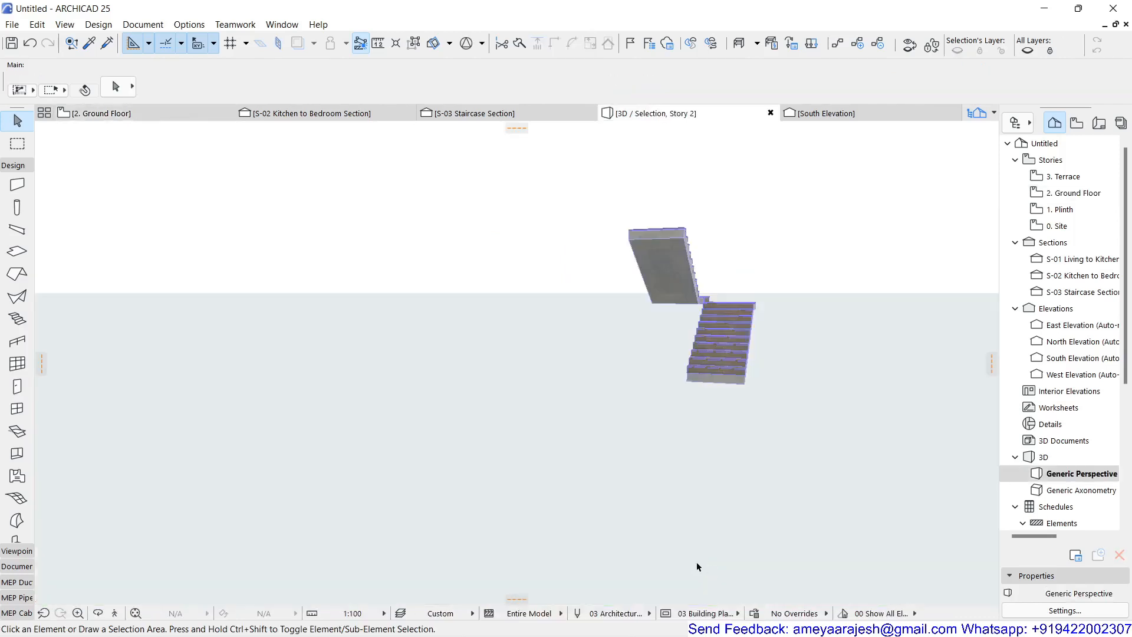
click(136, 613)
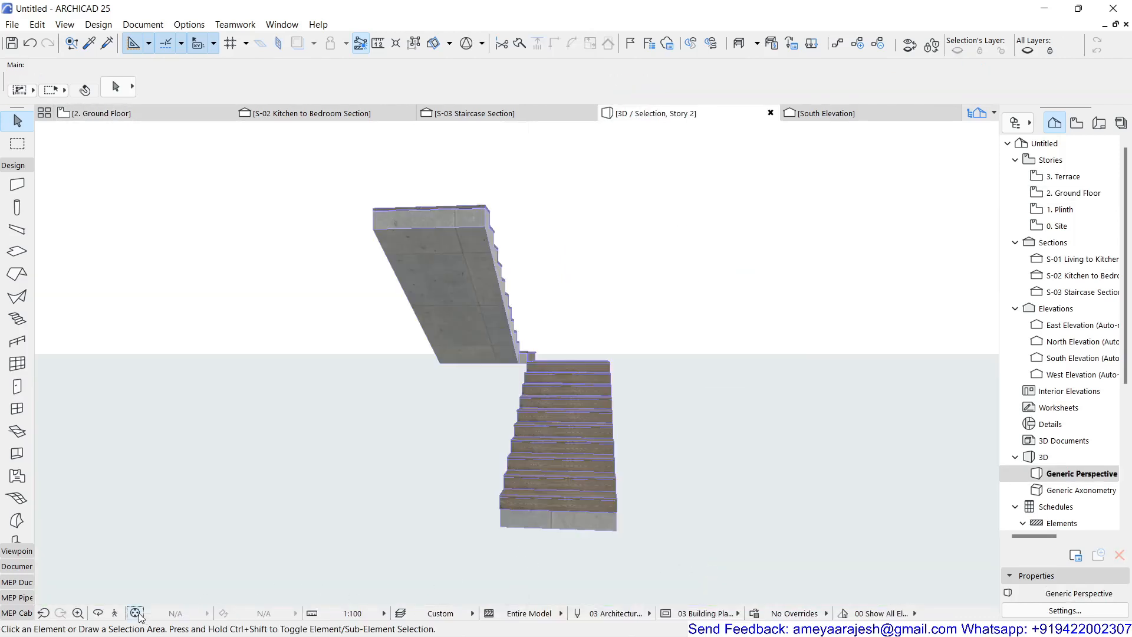
click(97, 613)
drag(600, 423, 567, 407)
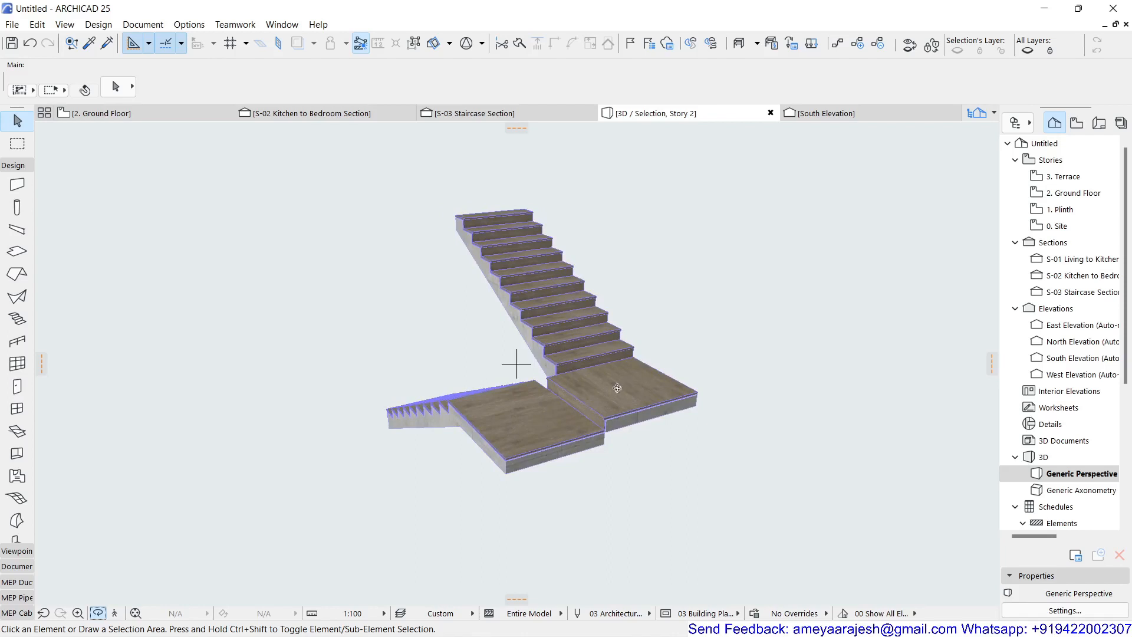
Step: Change the stair's connecting segment between the two flights into a Landing segment type
key(Escape)
click(537, 435)
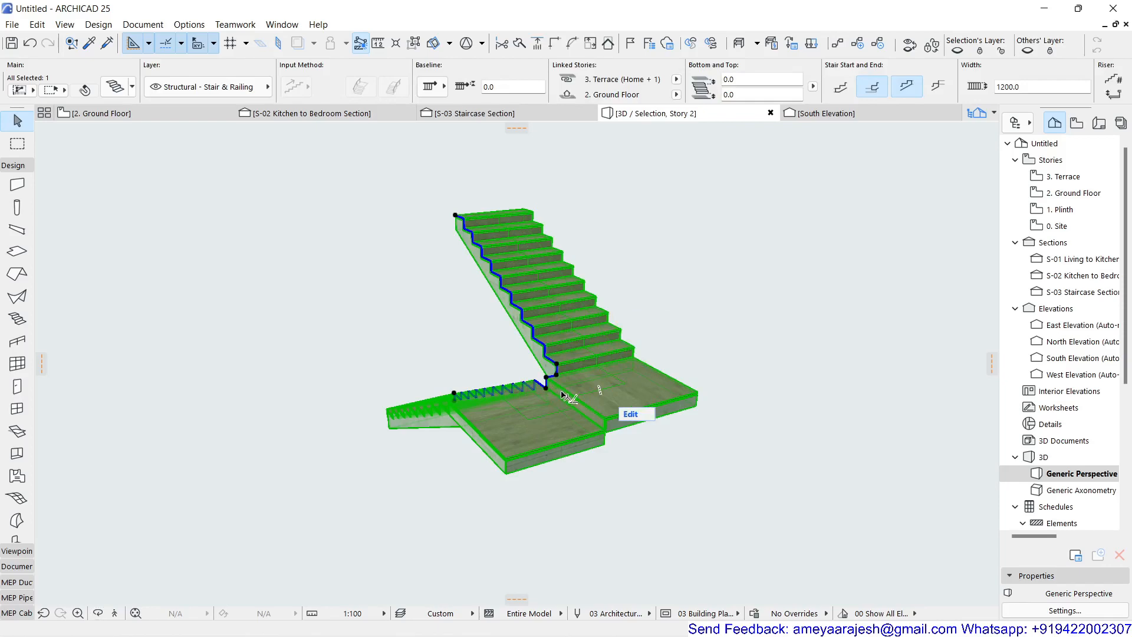
scroll(562, 394, up, 10)
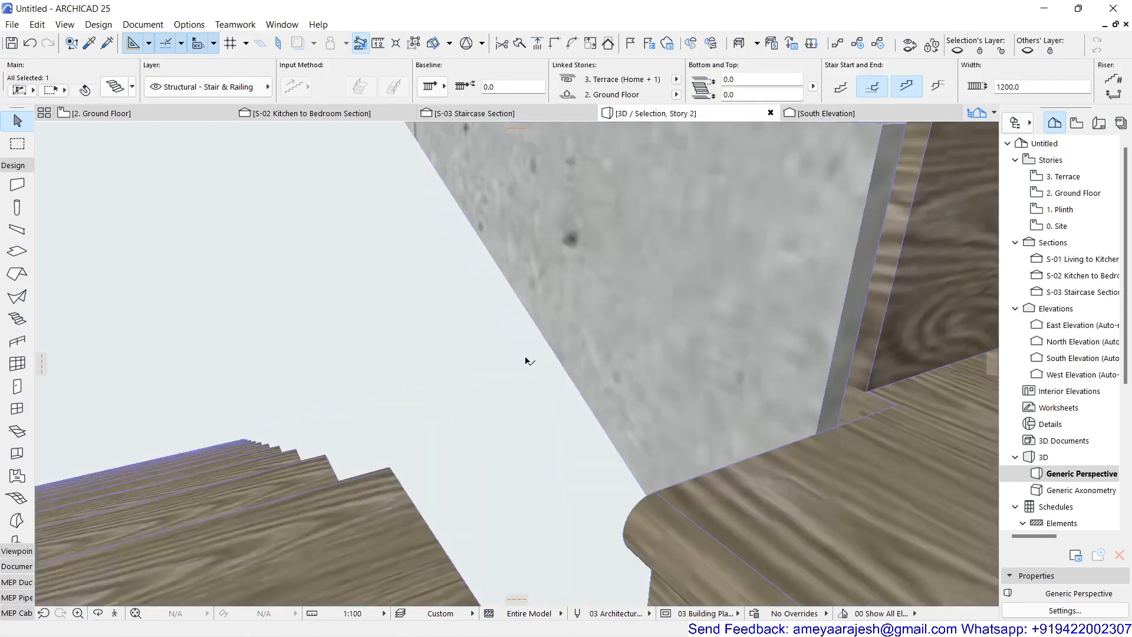
scroll(531, 365, down, 5)
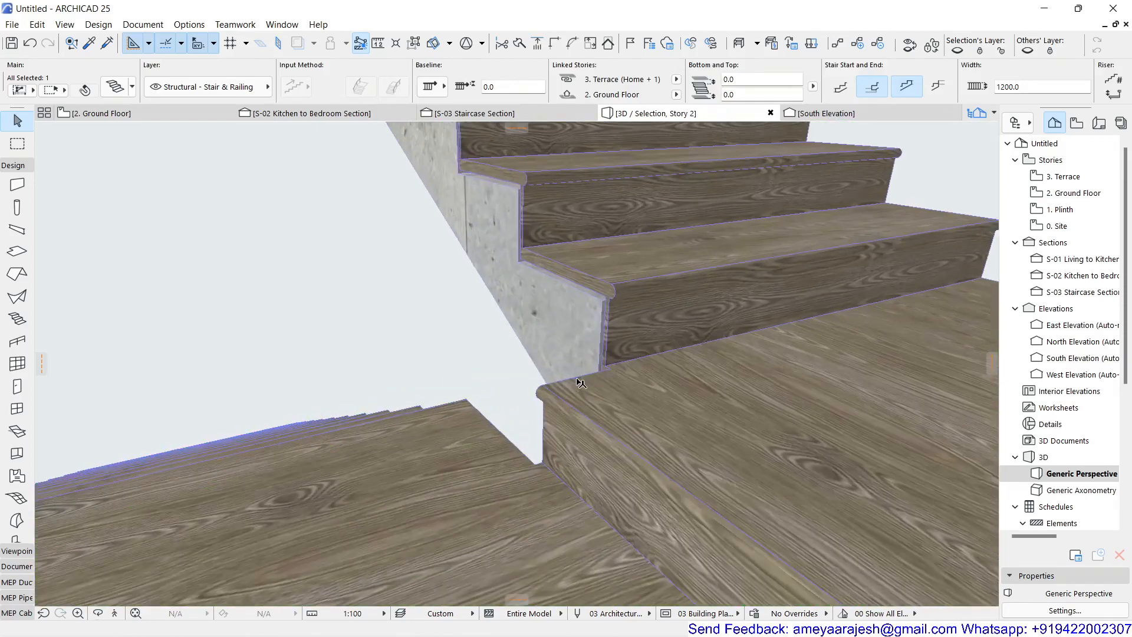
scroll(581, 383, up, 5)
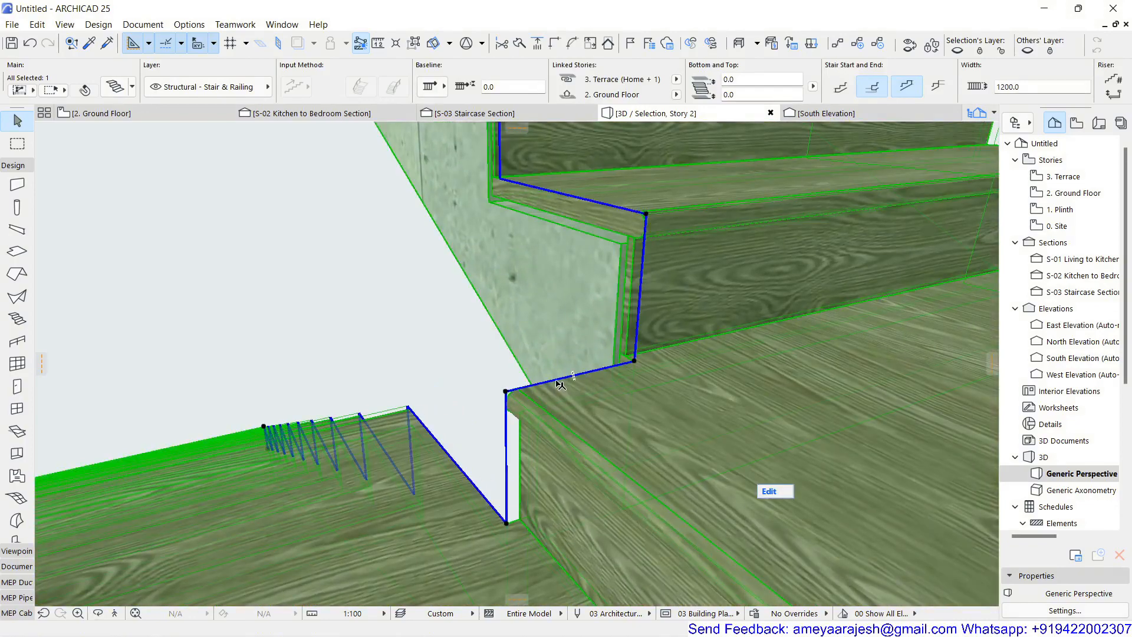
click(560, 385)
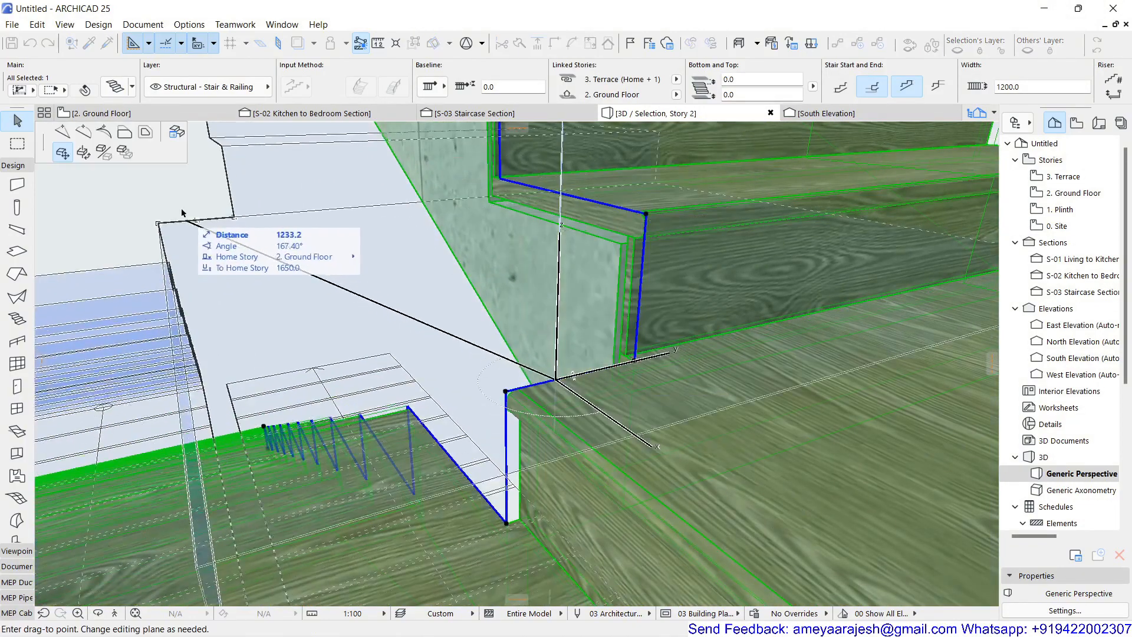
click(177, 132)
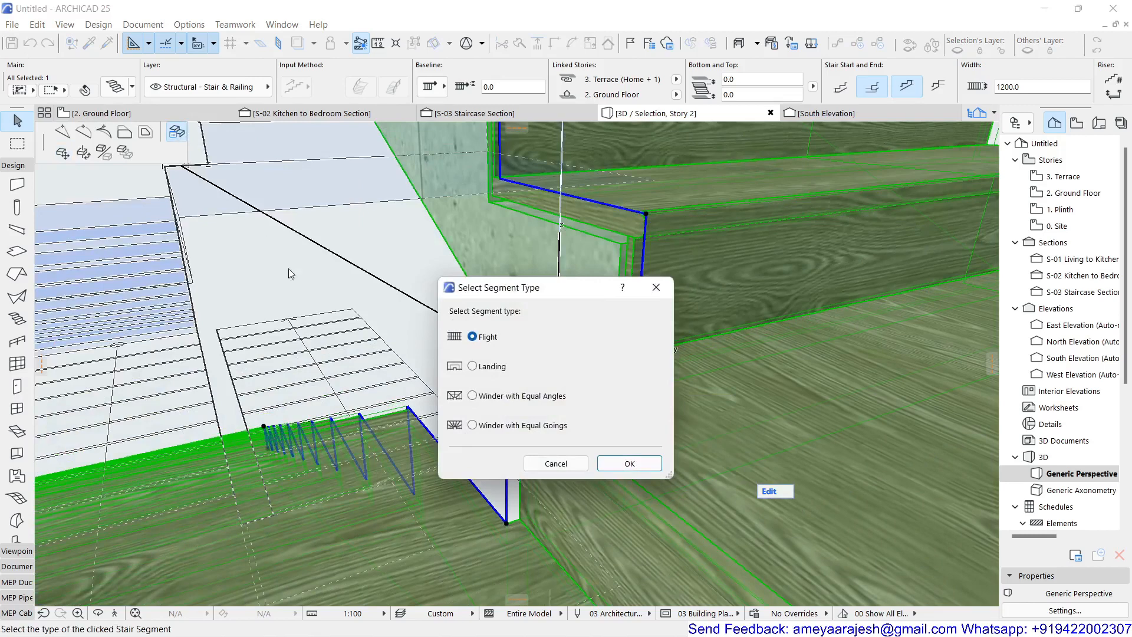
click(482, 366)
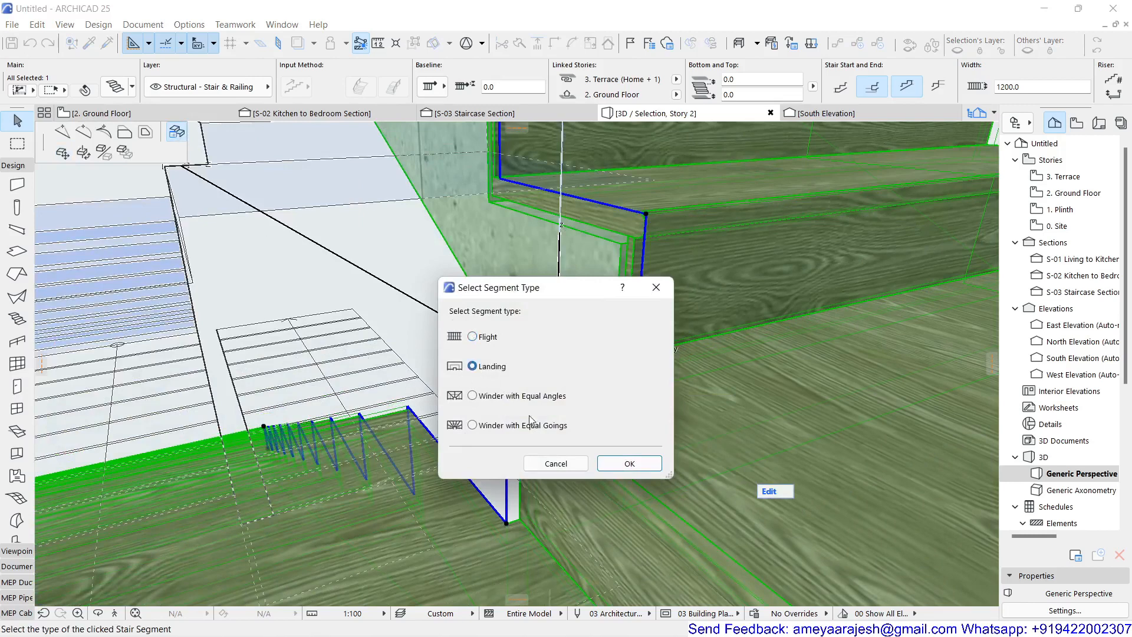
click(627, 463)
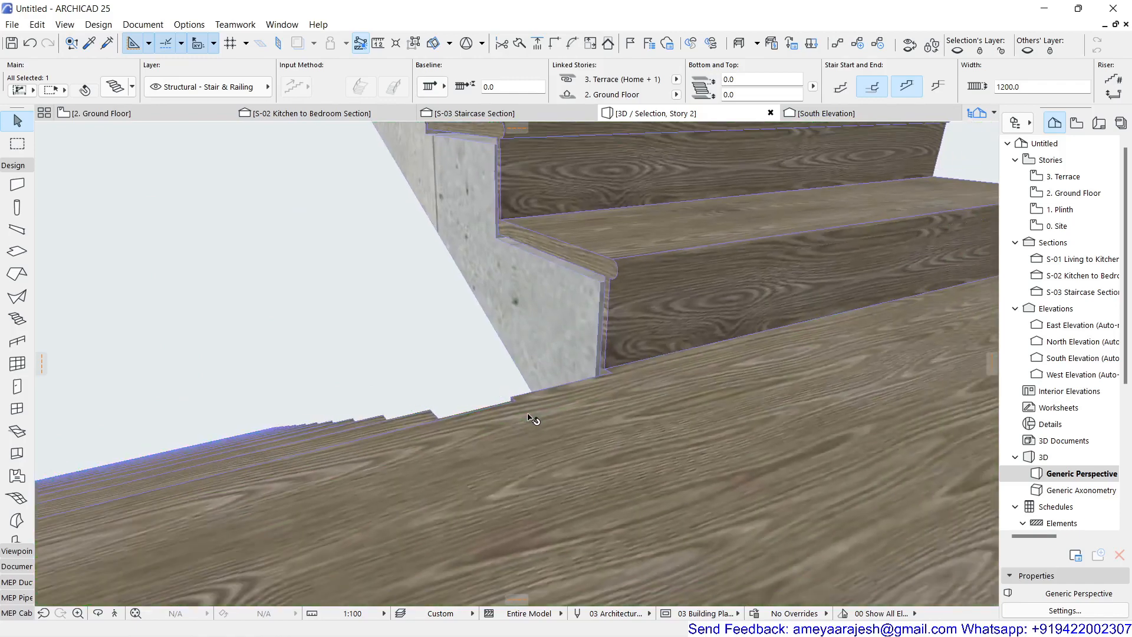
Step: Reselect the stair, return to the Ground Floor plan and review its Stair Selection Settings
click(529, 417)
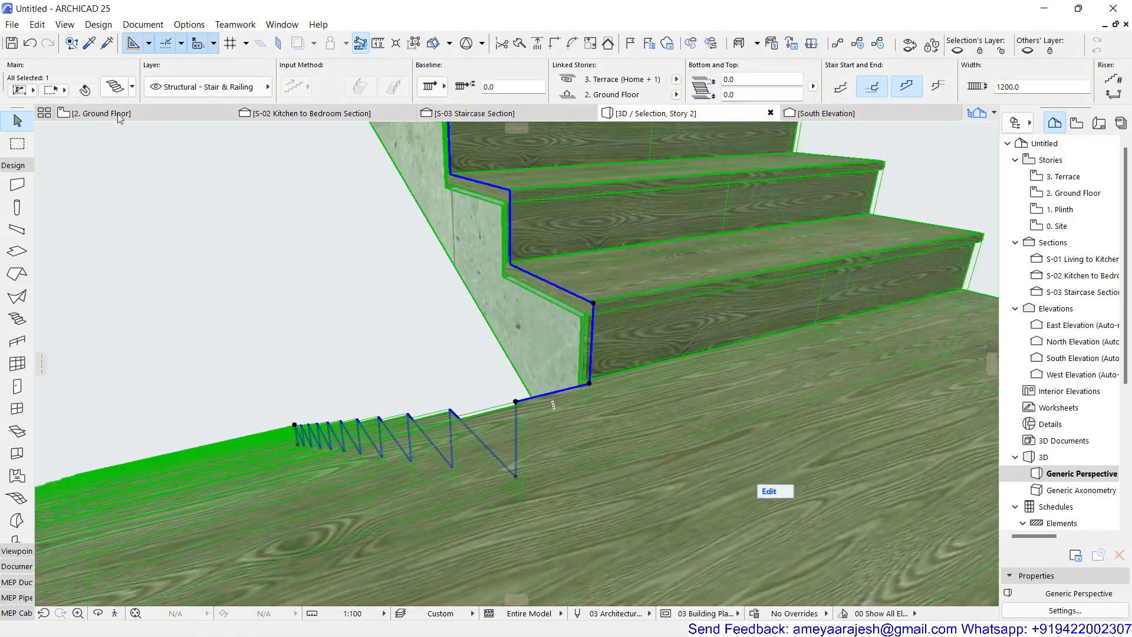
click(119, 114)
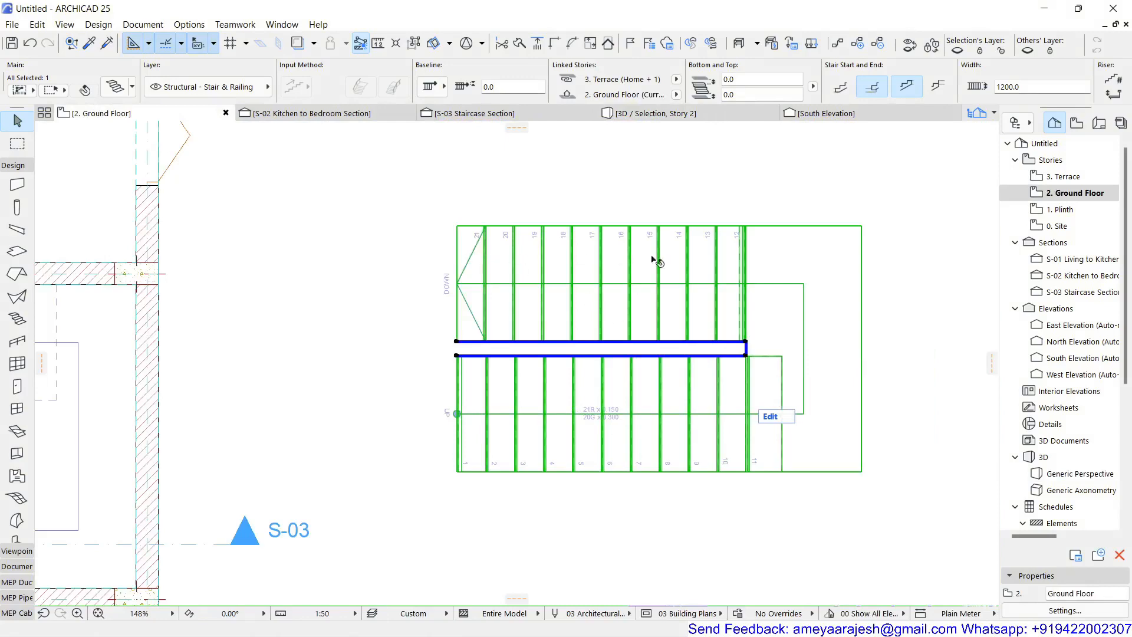
click(111, 88)
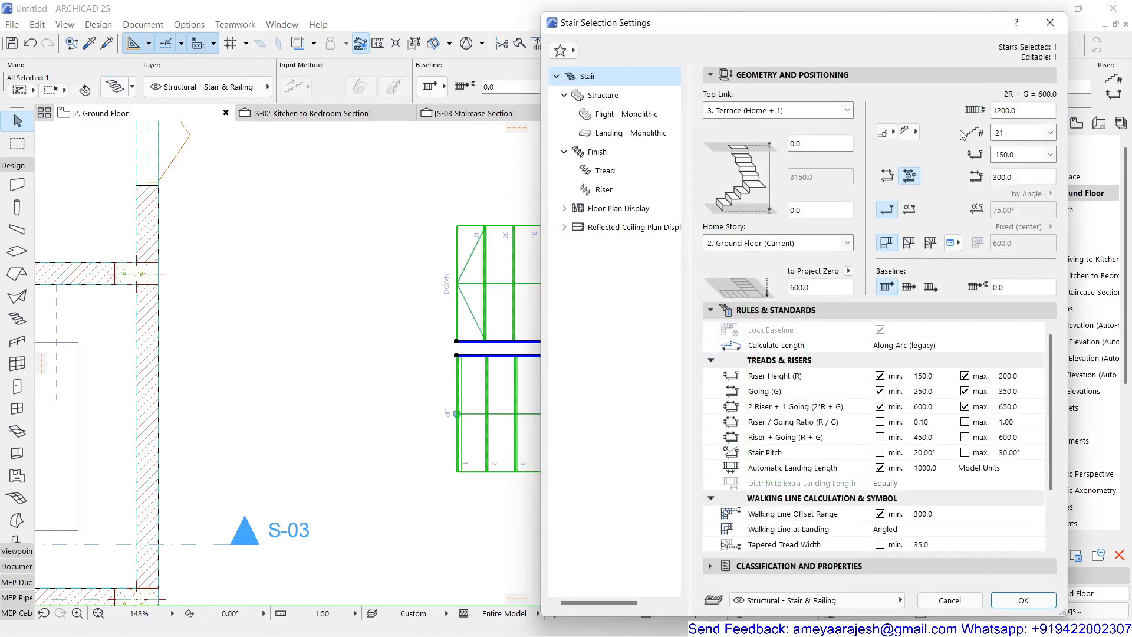
click(1023, 600)
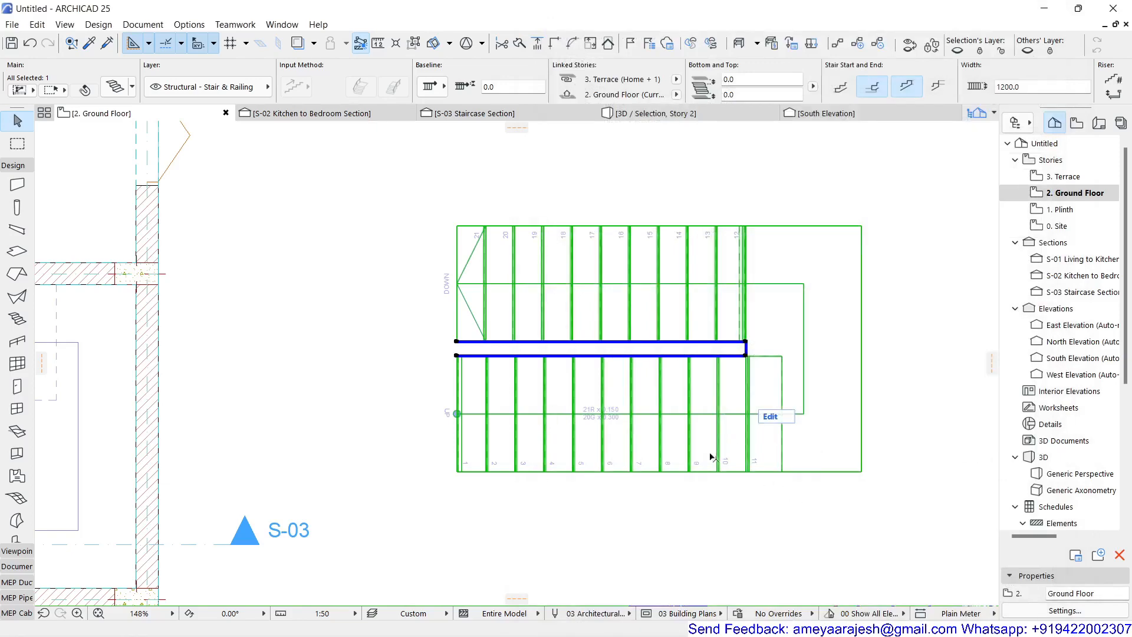
Step: Compare the new stair with the existing staircase inside the building on the Ground Floor plan
click(644, 505)
scroll(645, 505, down, 3)
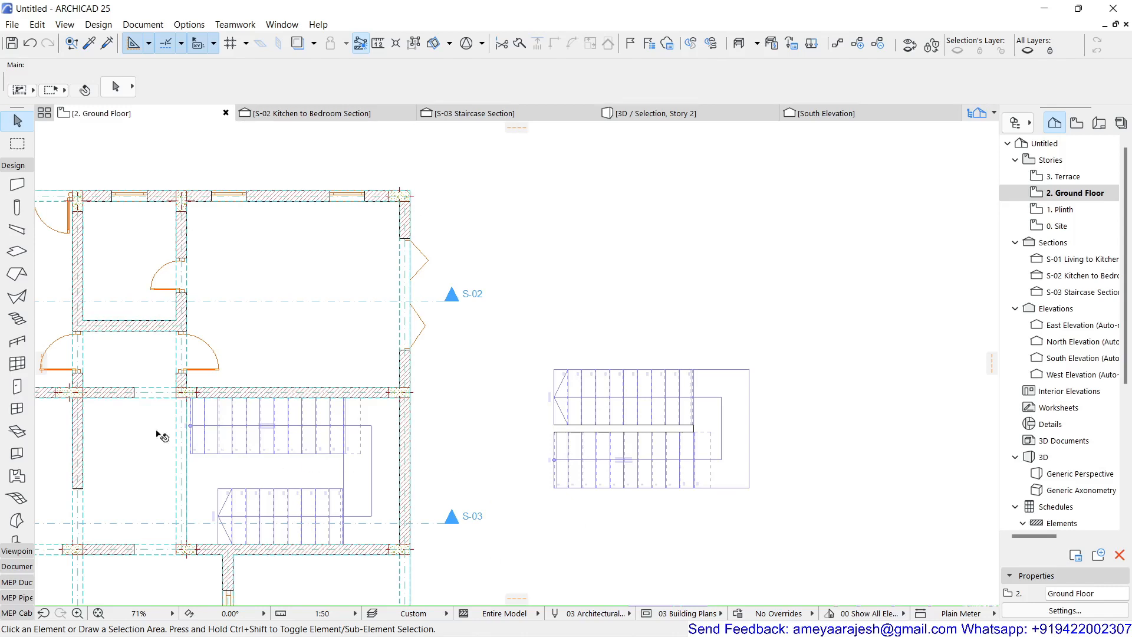
middle_drag(411, 493, 629, 469)
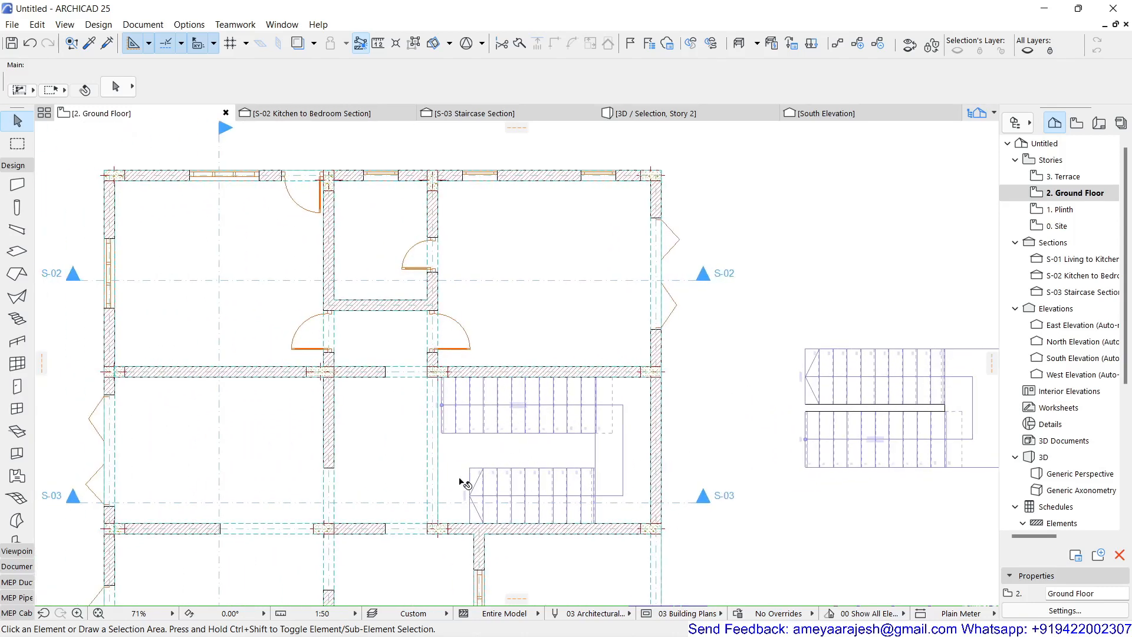
scroll(463, 482, up, 2)
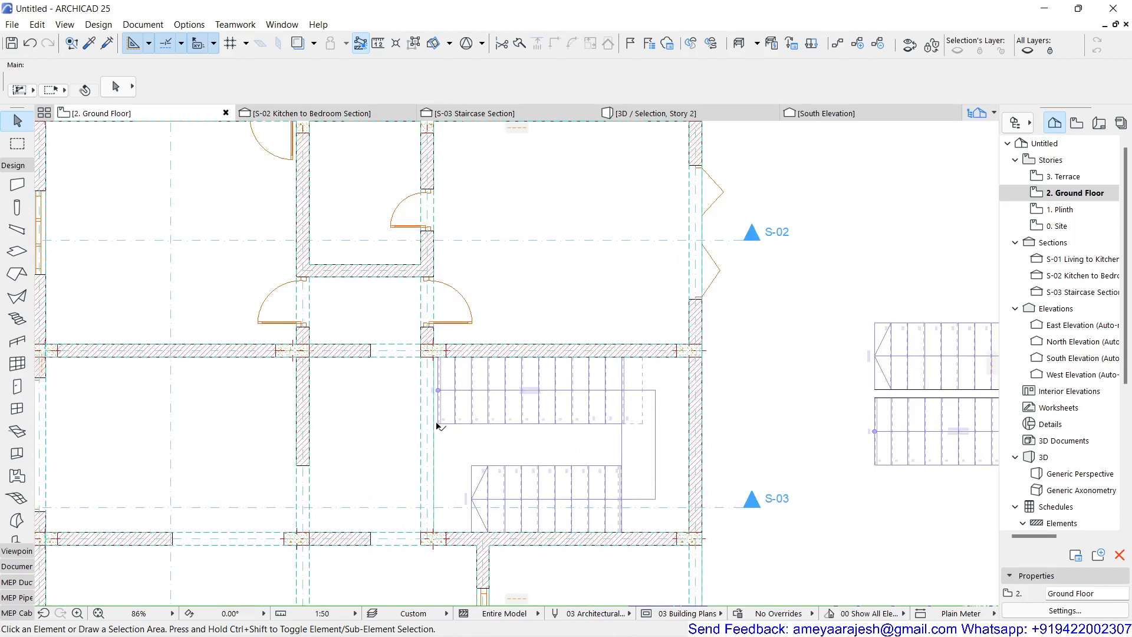
click(484, 483)
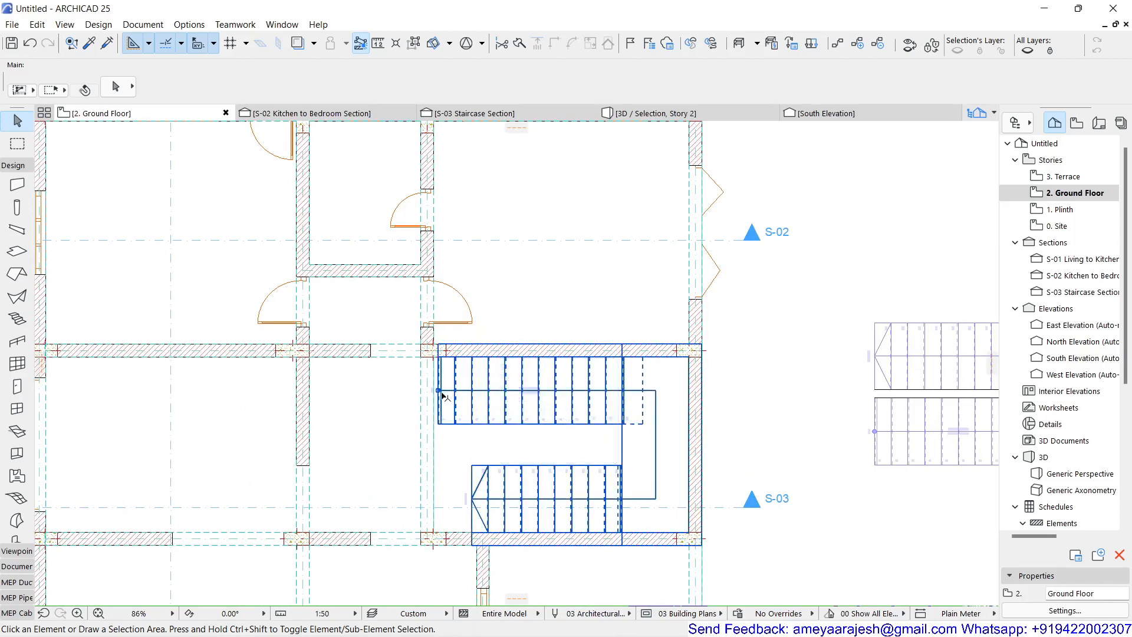
click(783, 458)
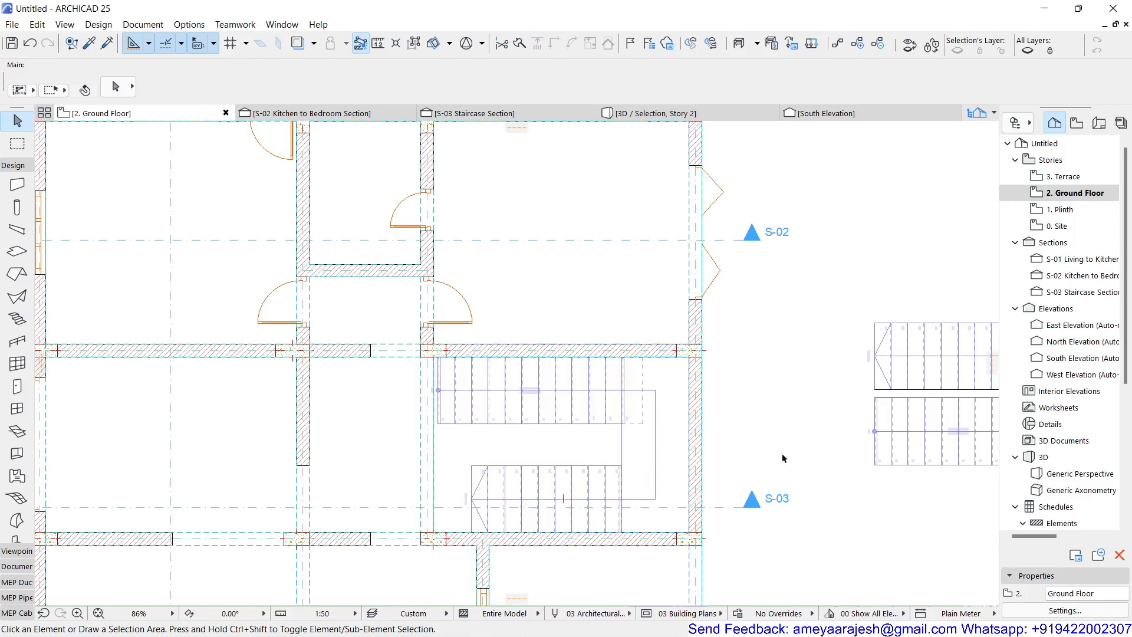
scroll(772, 441, down, 4)
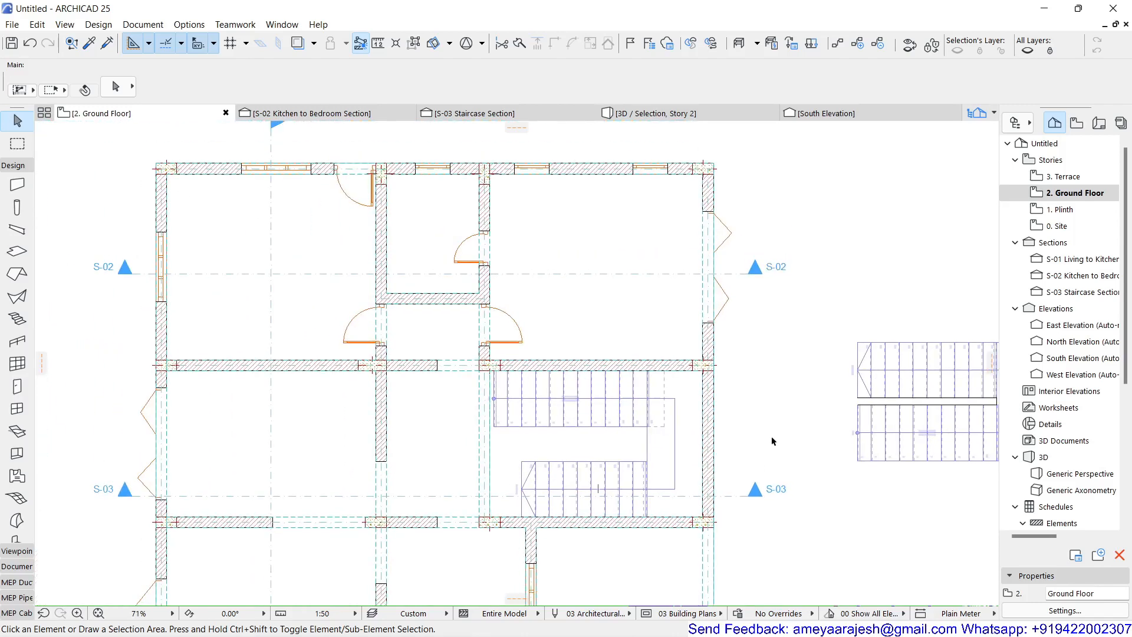
middle_drag(773, 437, 707, 417)
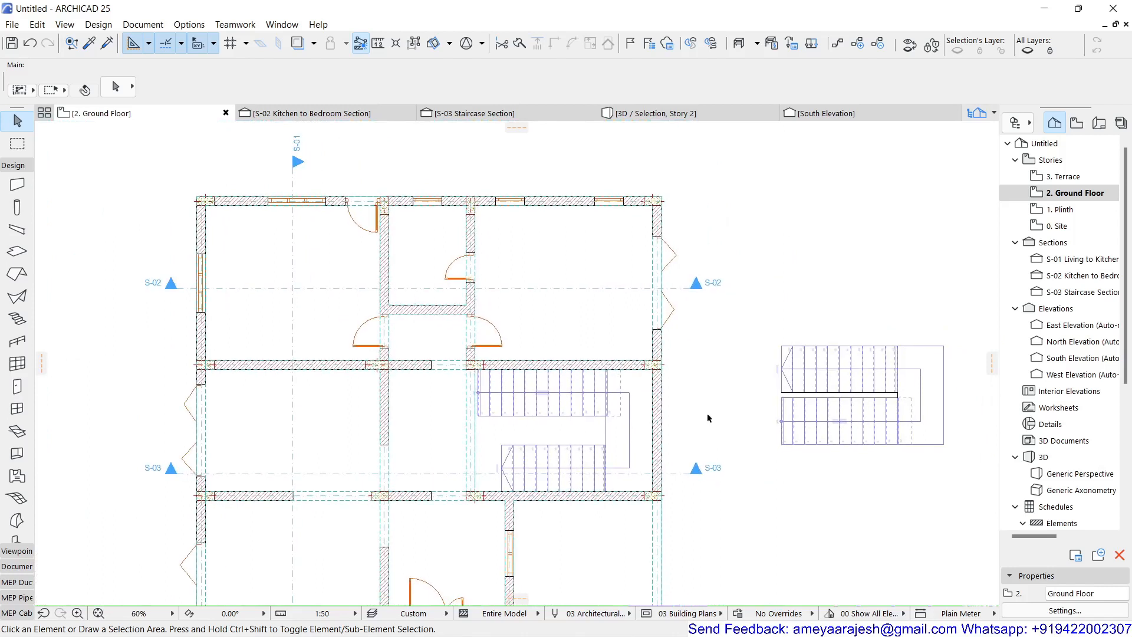